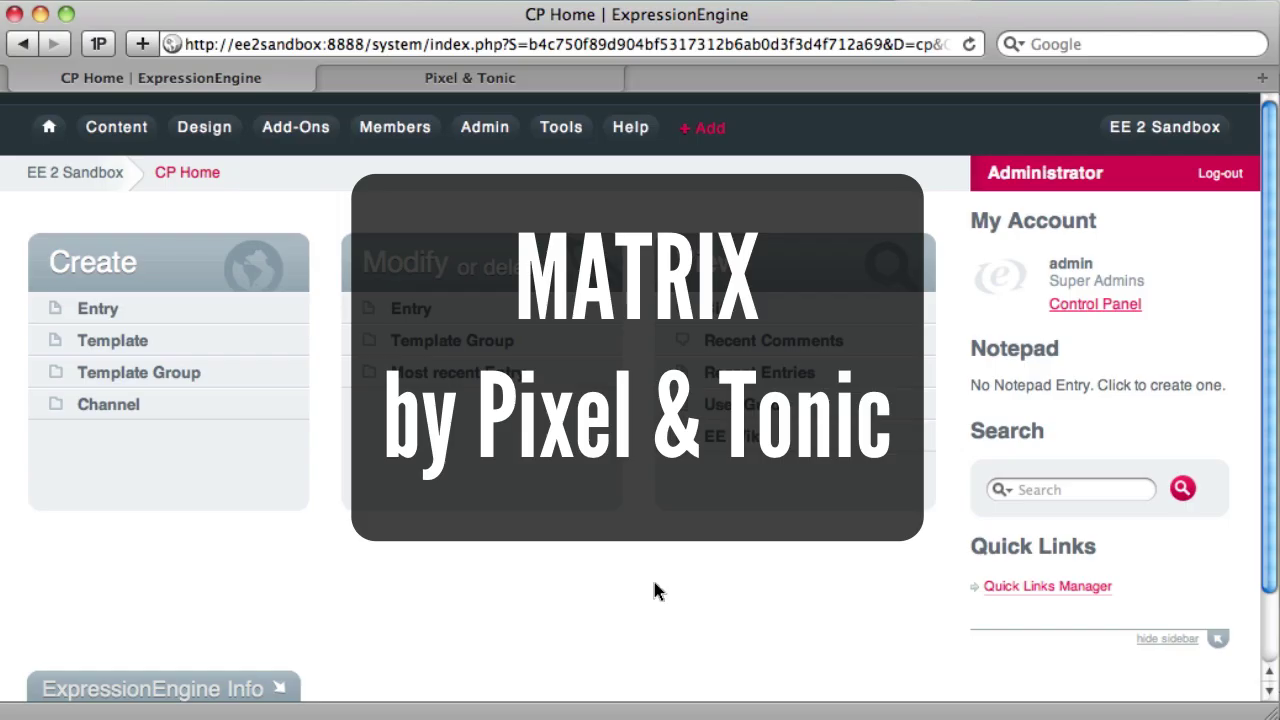
# View the Pixel & Tonic website and return to the ExpressionEngine control panel.
pyautogui.click(536, 88)
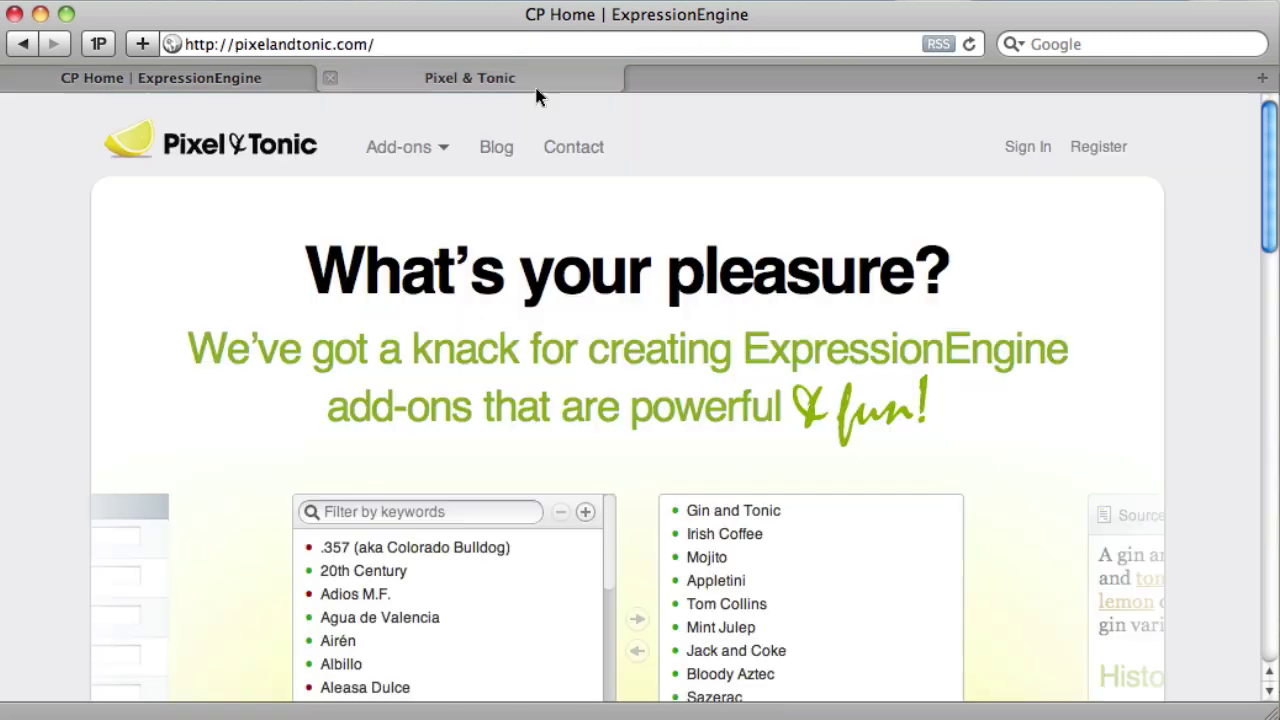
pyautogui.click(262, 77)
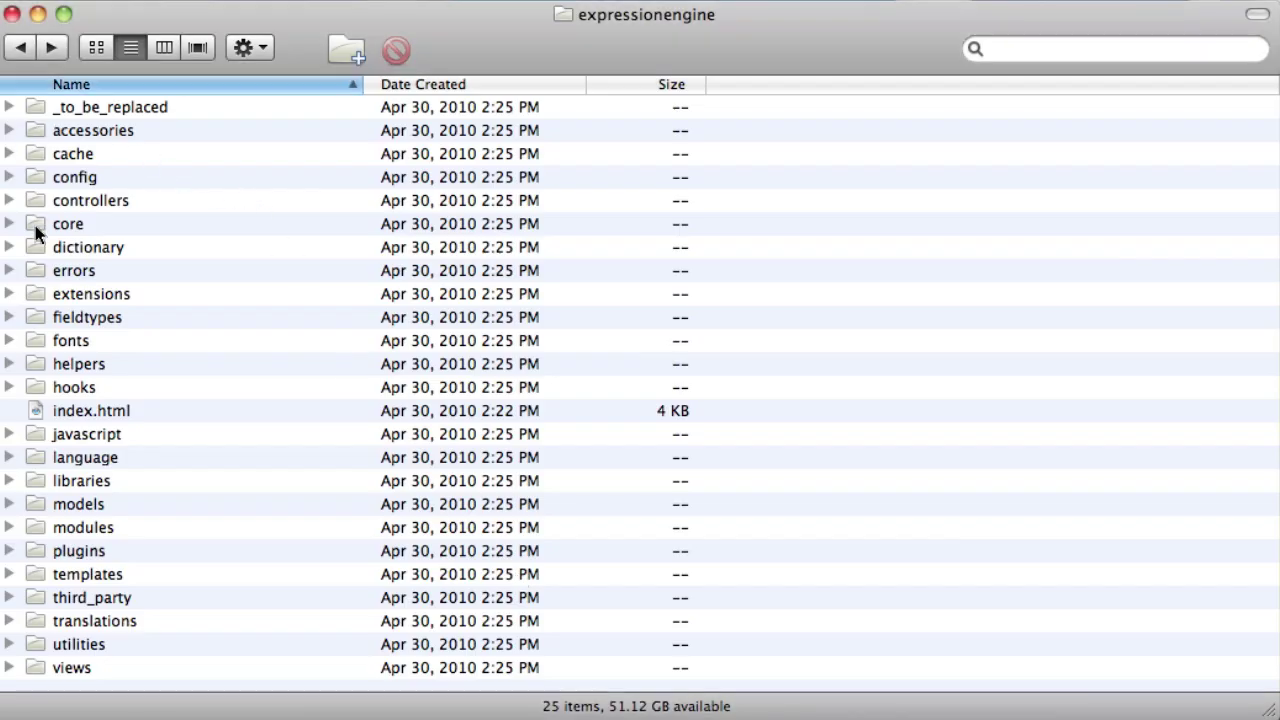
# In Finder, open the third_party folder inside expressionengine and check for the matrix add-on folder.
pyautogui.doubleClick(30, 600)
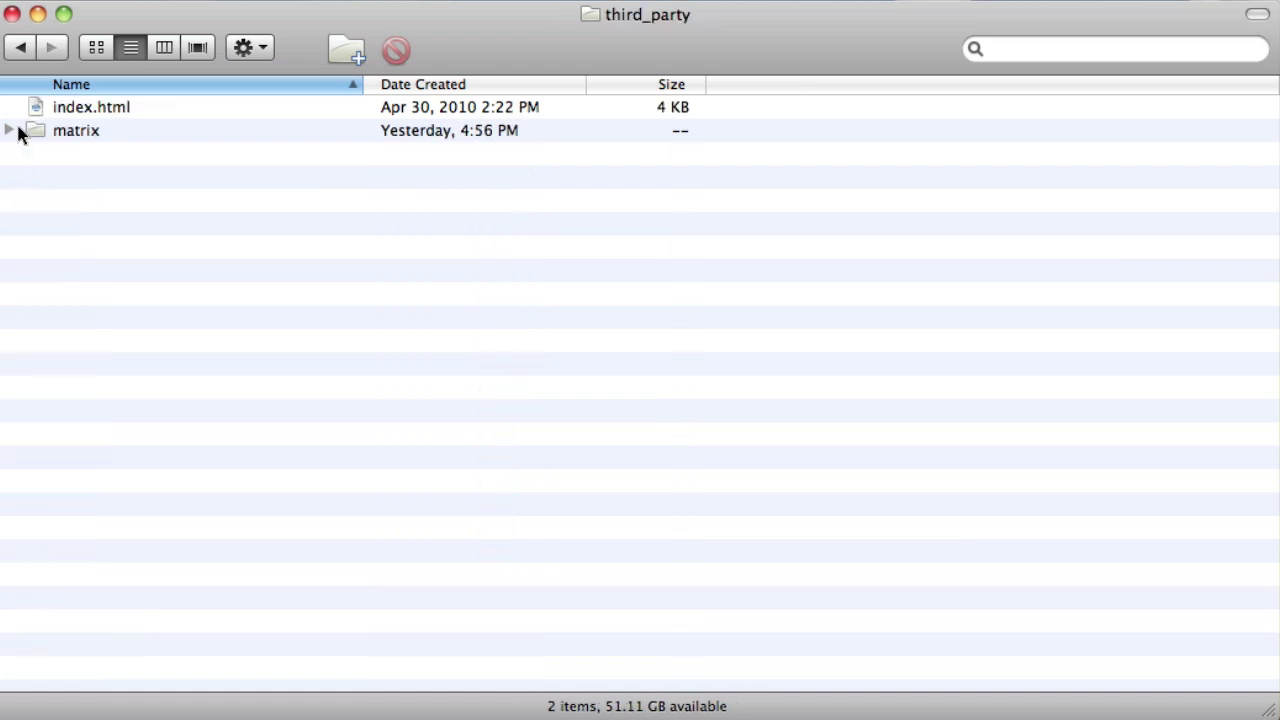
pyautogui.click(46, 134)
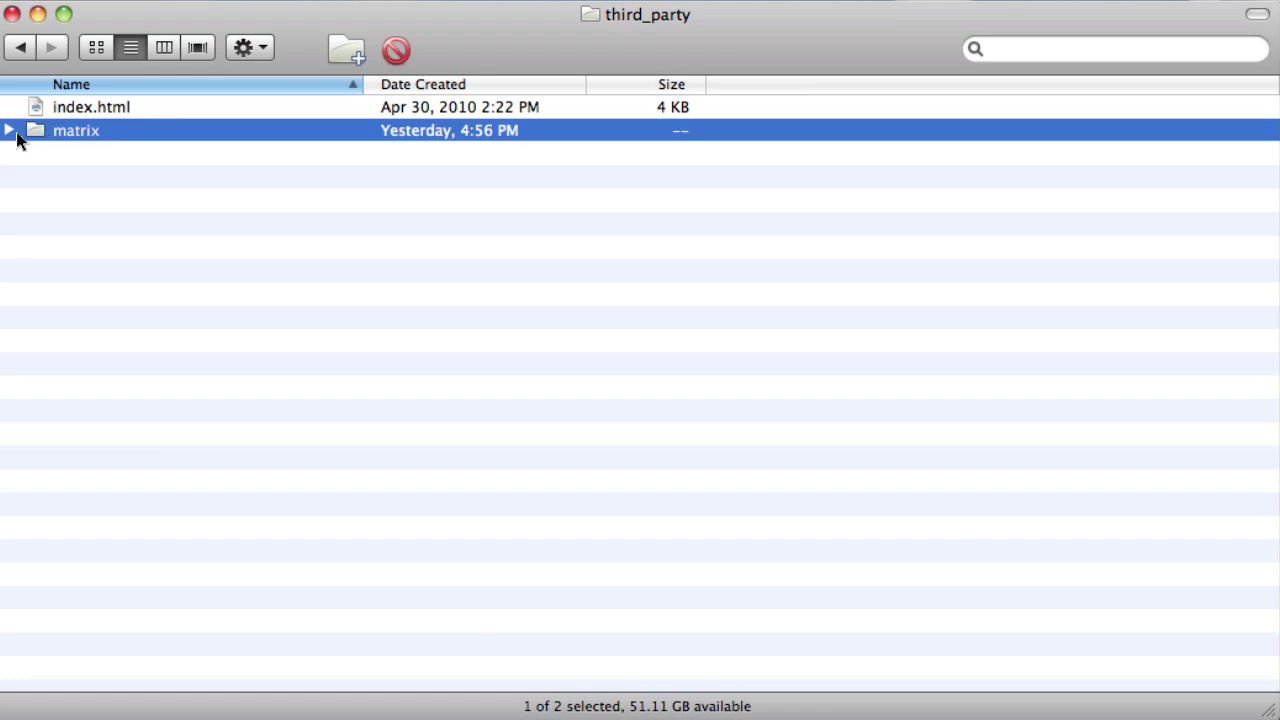
pyautogui.click(14, 52)
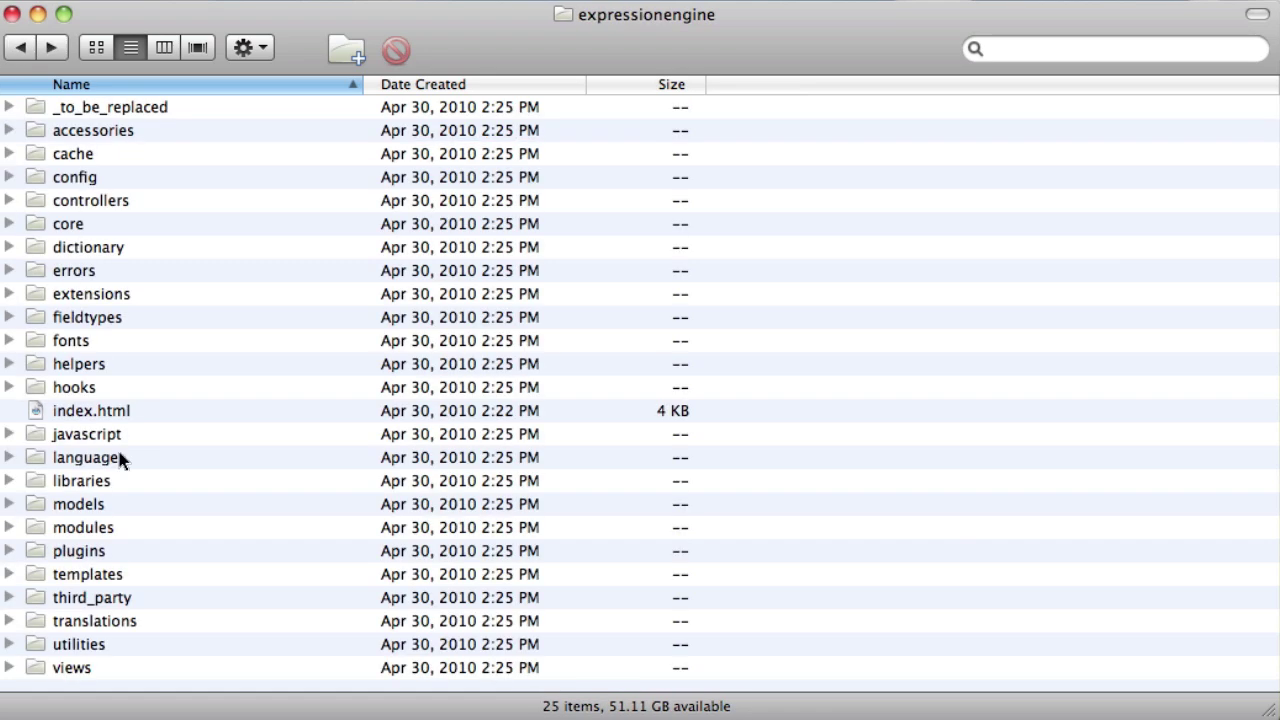
pyautogui.doubleClick(44, 596)
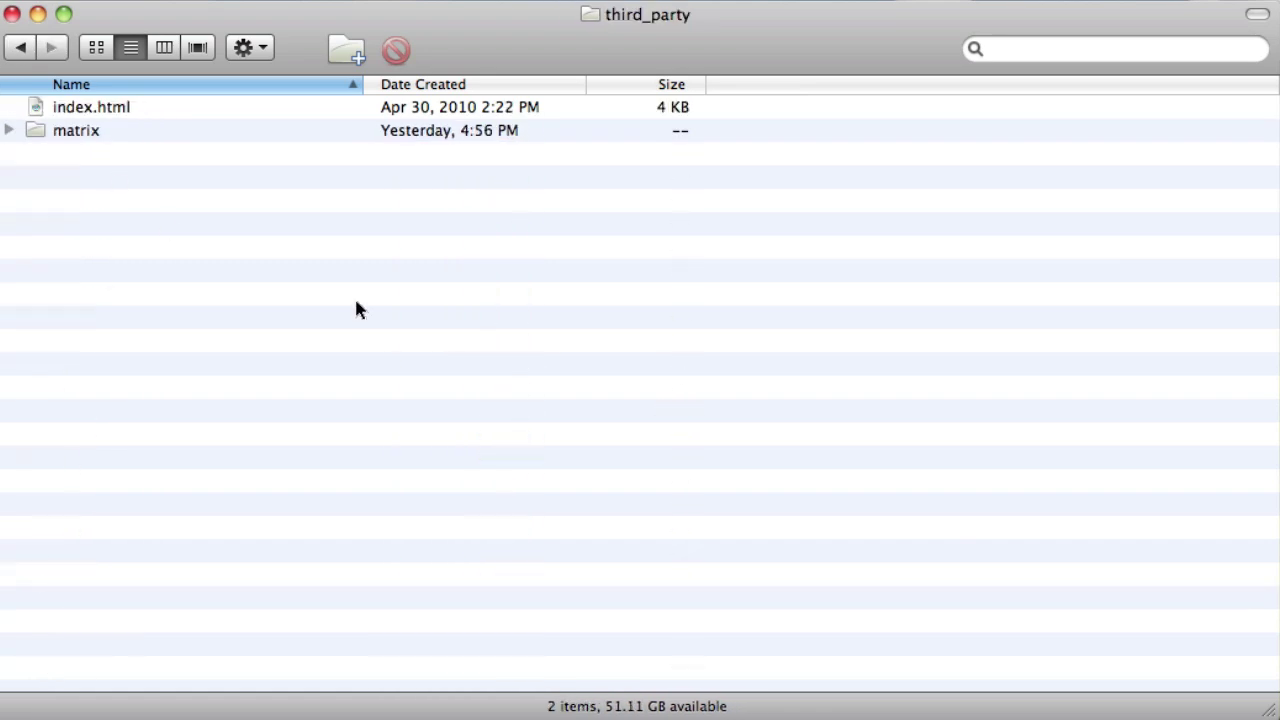
# Switch to the browser and open the list of add-on fieldtypes to find Matrix.
pyautogui.press('super+Tab')
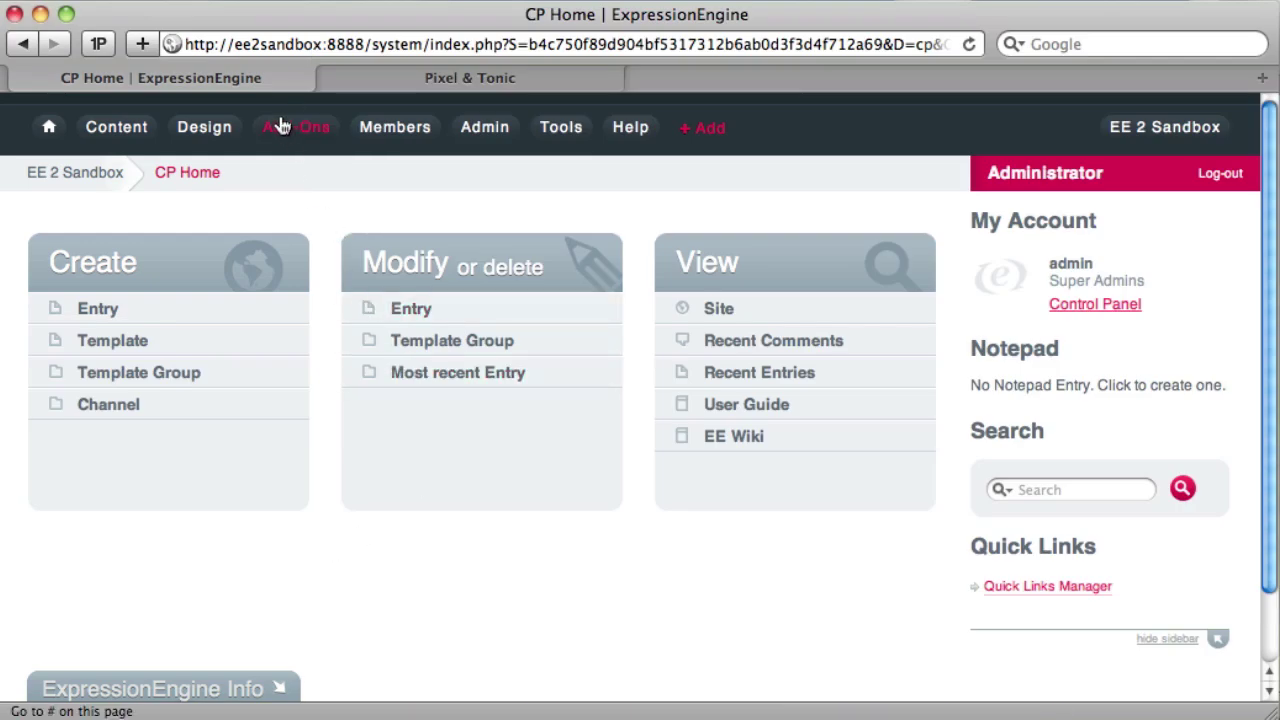
pyautogui.moveTo(292, 125)
pyautogui.click(322, 251)
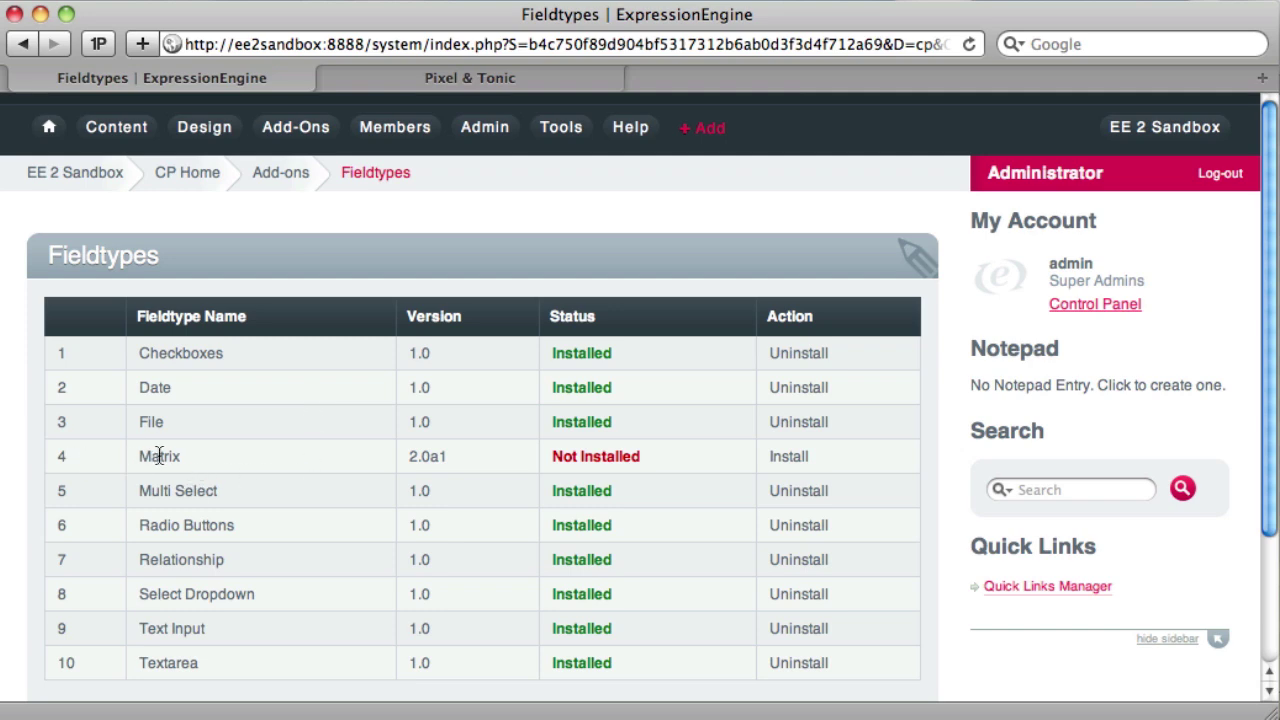
pyautogui.moveTo(158, 457); pyautogui.dragTo(204, 460)
pyautogui.click(204, 462)
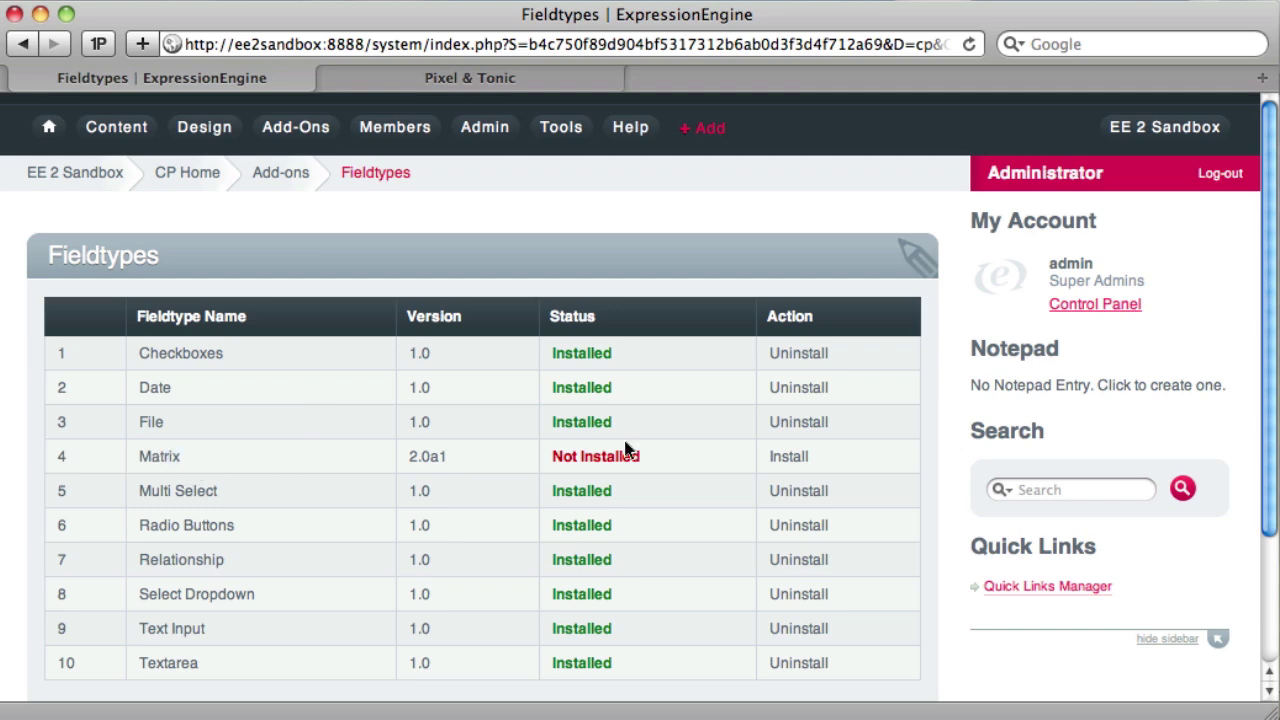
# Install both the extension and the fieldtype of the Matrix package, and open Matrix's global settings.
pyautogui.click(789, 458)
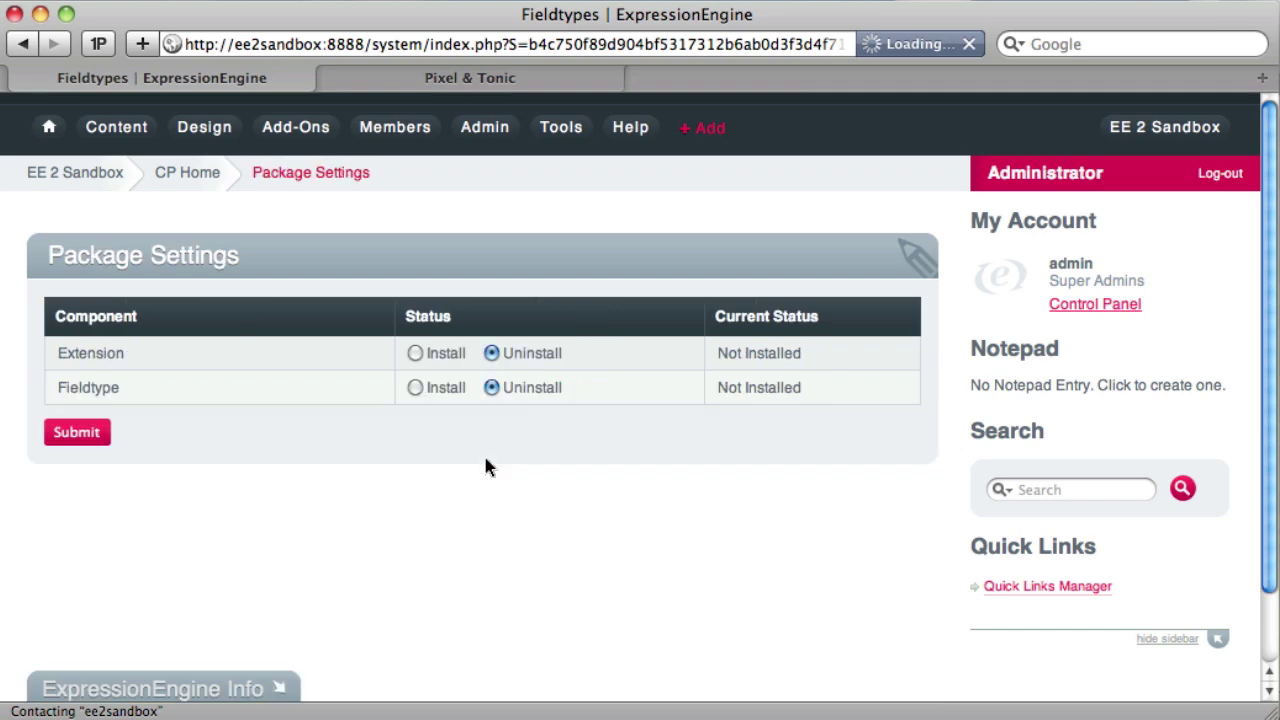
pyautogui.click(414, 354)
pyautogui.click(415, 388)
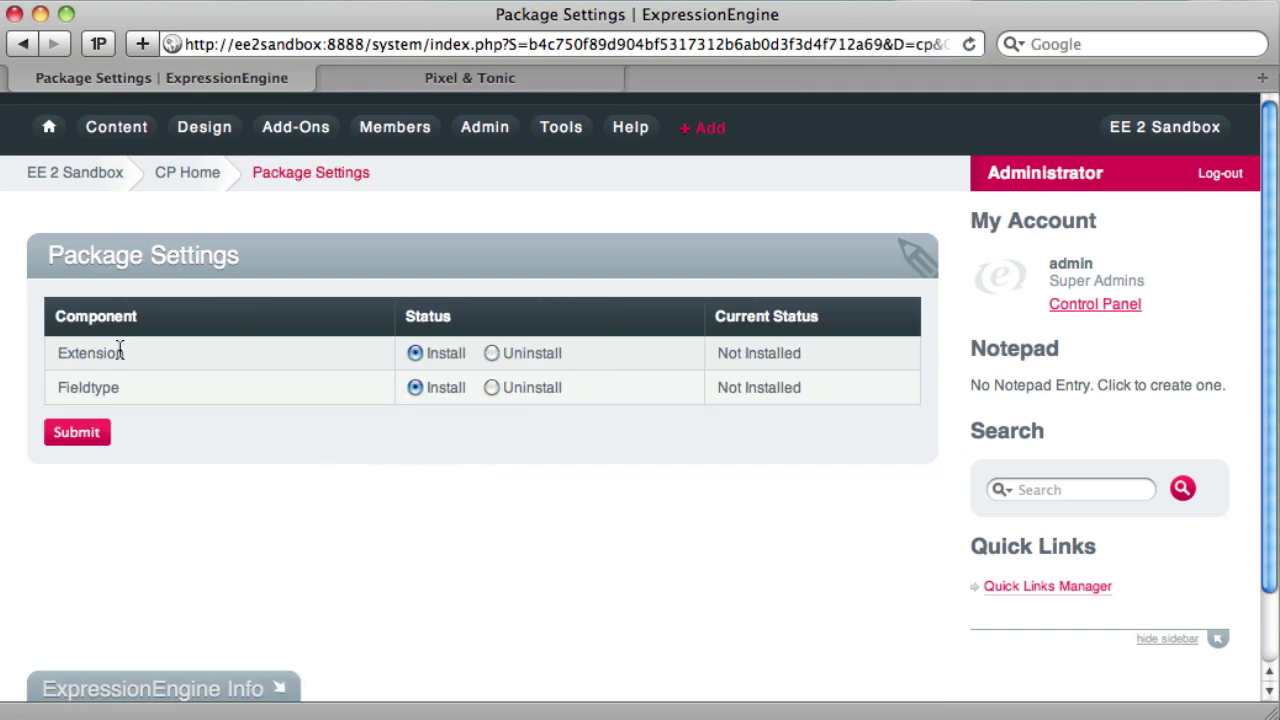
pyautogui.click(97, 435)
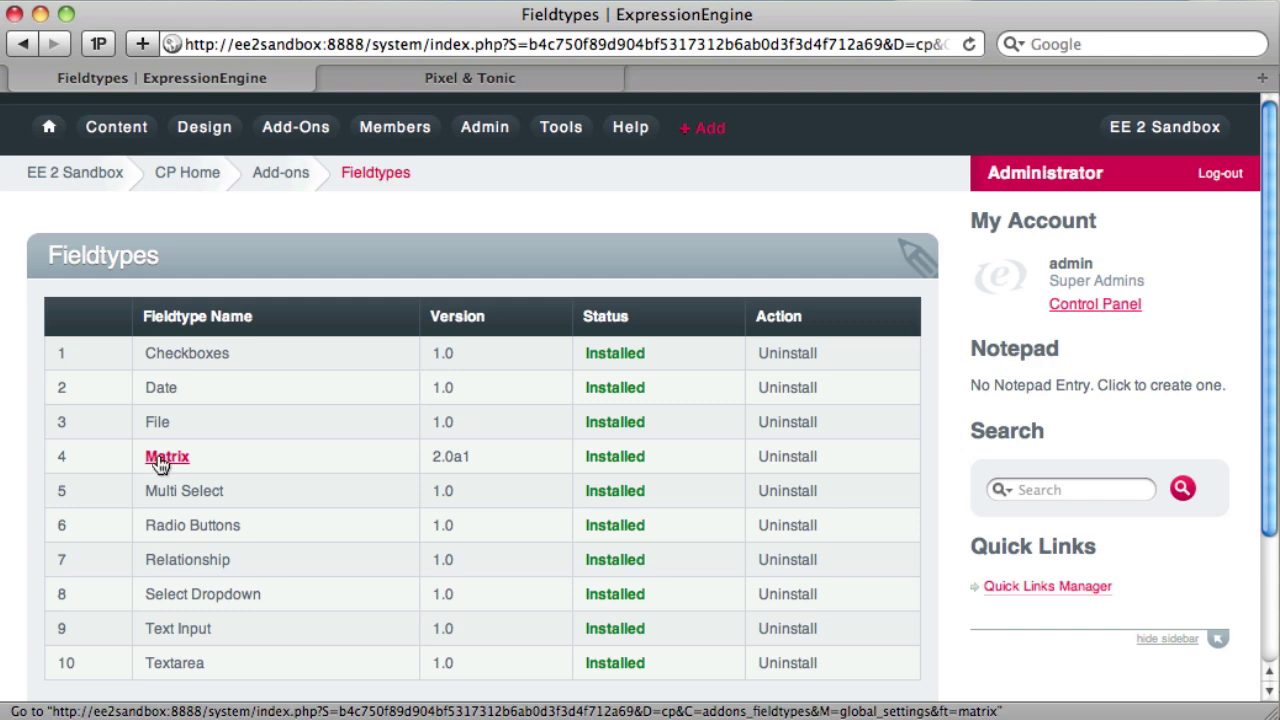
pyautogui.click(160, 462)
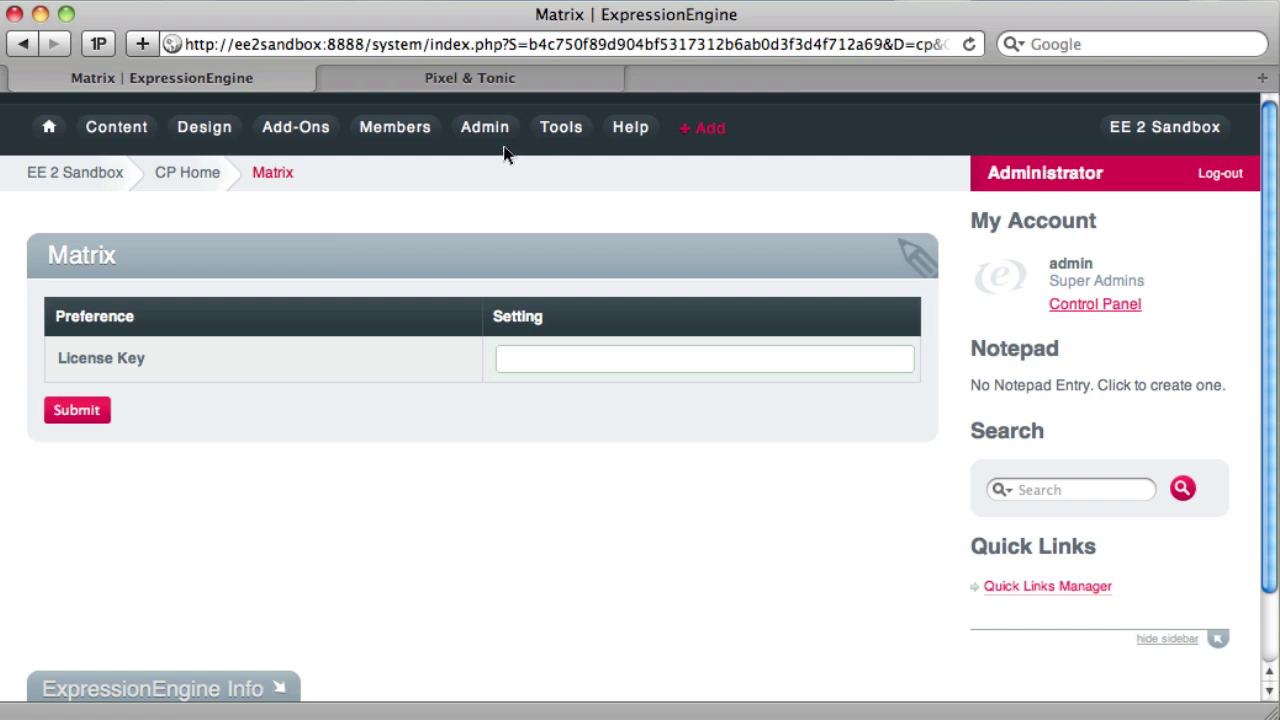
# Open the custom fields of the News field group and start a new custom field.
pyautogui.moveTo(500, 177)
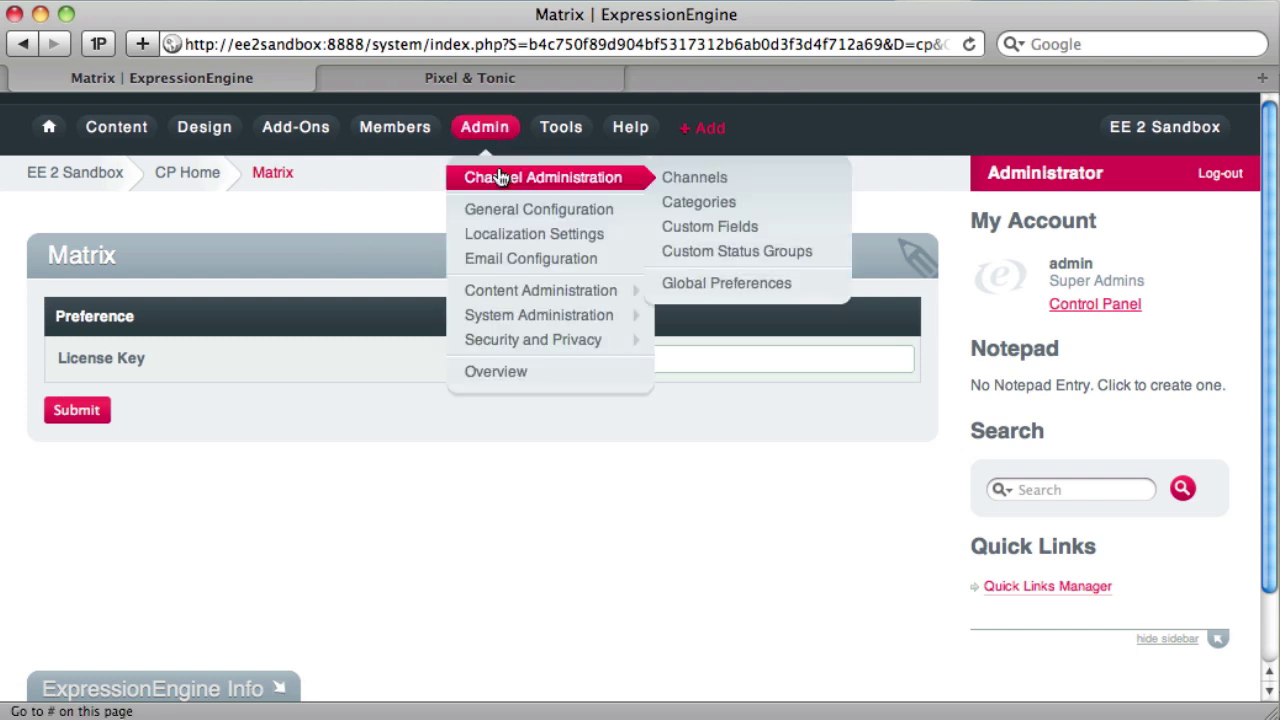
pyautogui.click(720, 226)
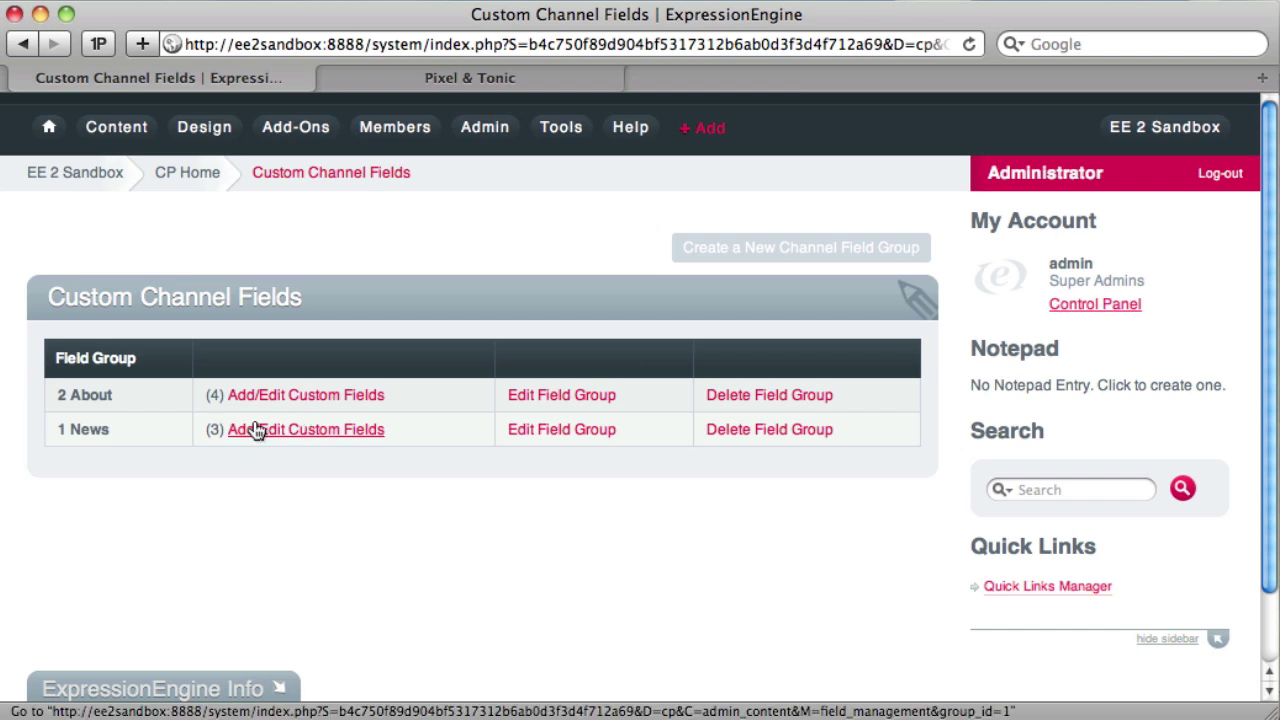
pyautogui.click(298, 430)
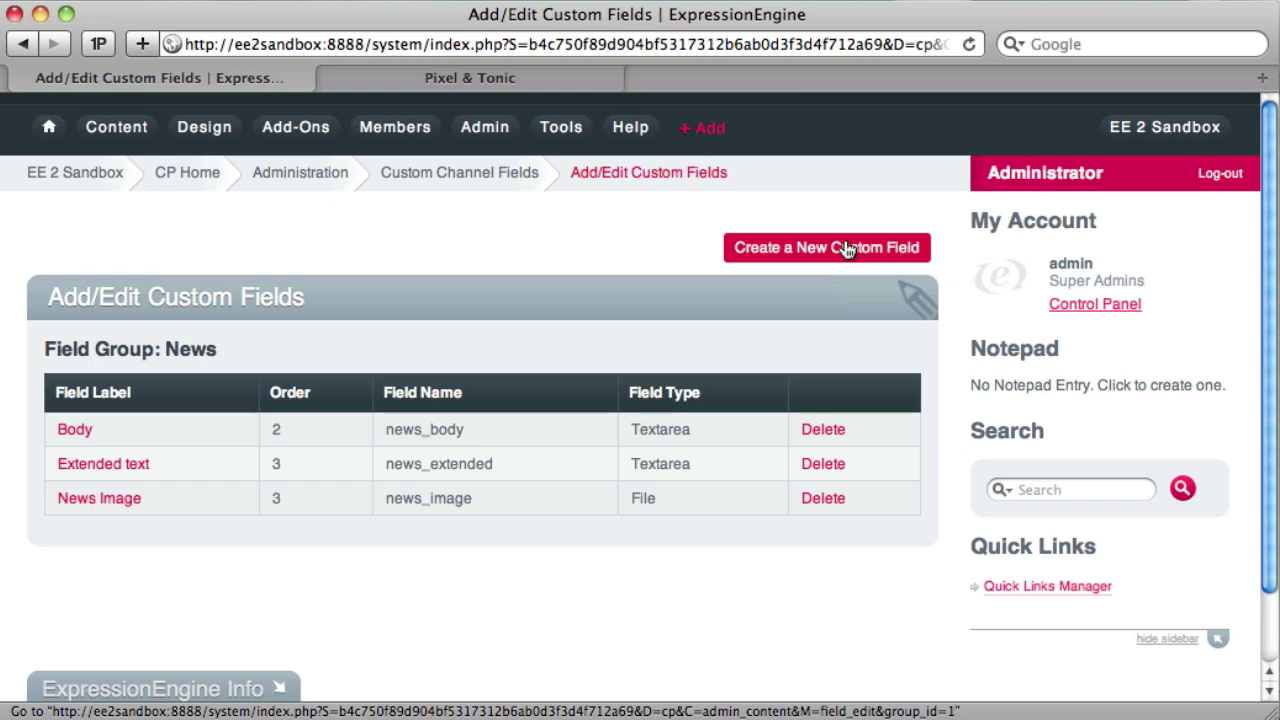
pyautogui.click(845, 248)
# Set the field type to Matrix, with the label References and the field name references.
pyautogui.scroll(-5, 535, 320)
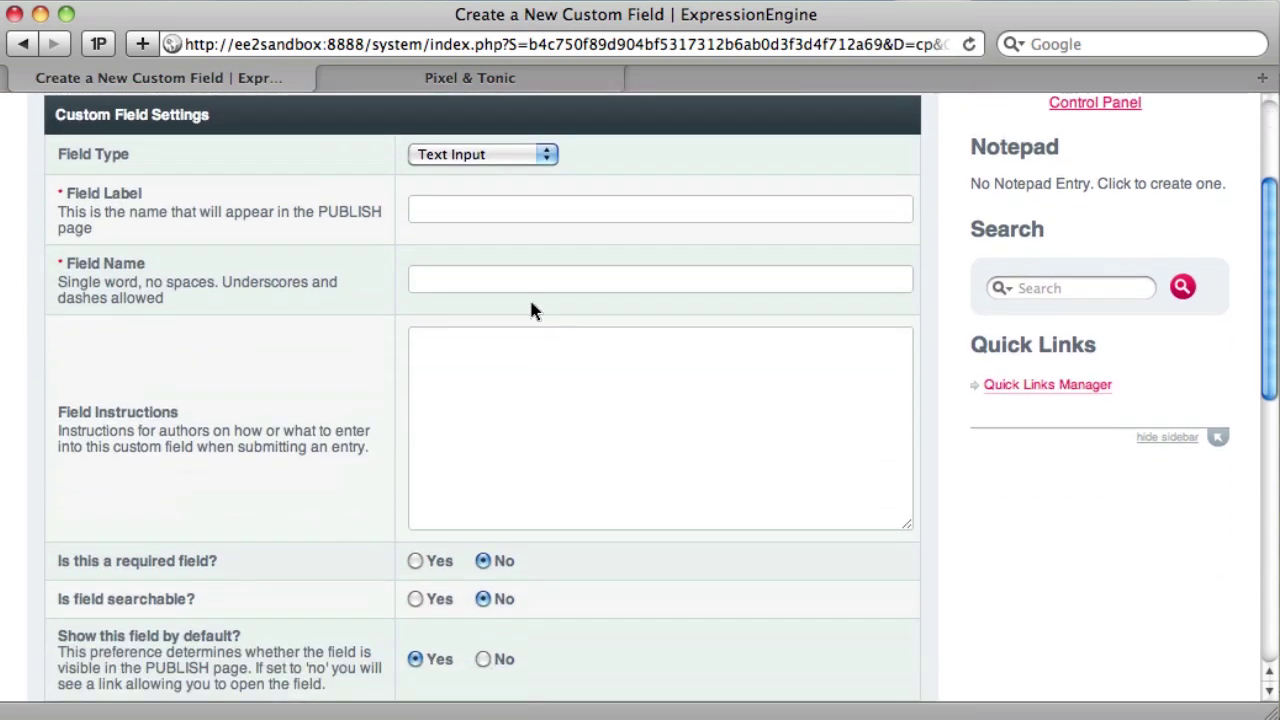
pyautogui.click(502, 150)
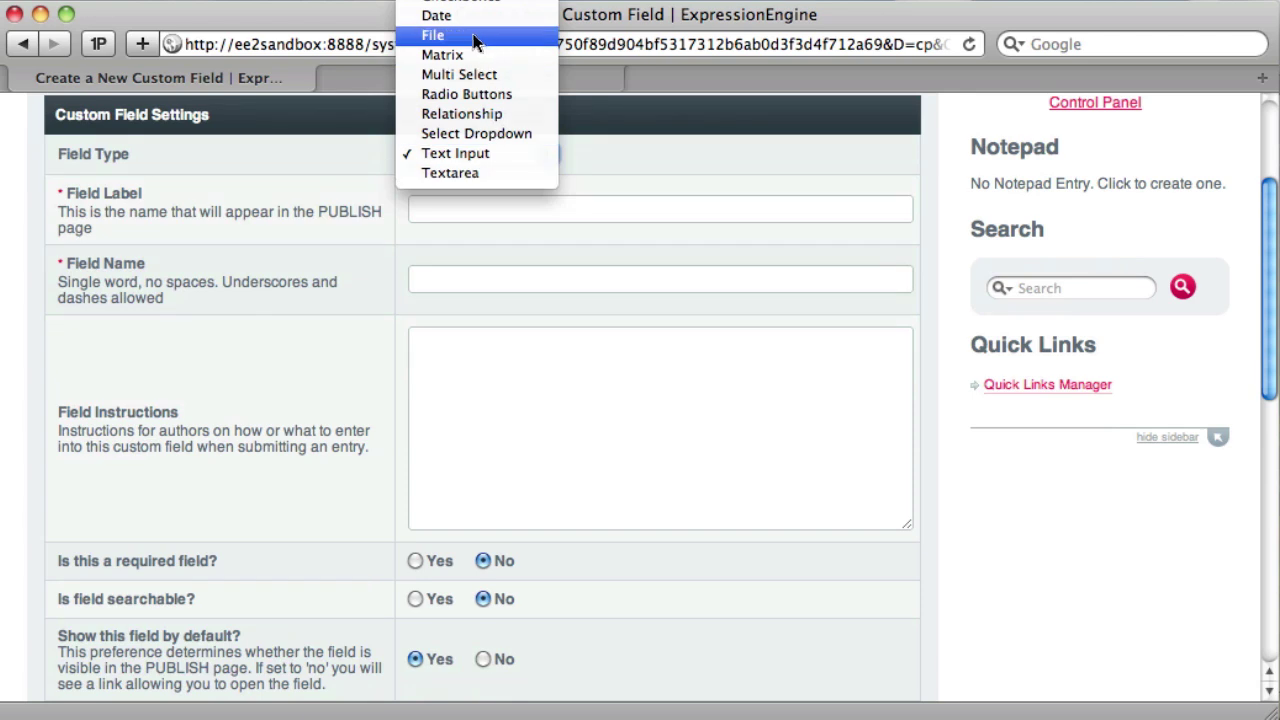
pyautogui.click(445, 55)
pyautogui.click(465, 211)
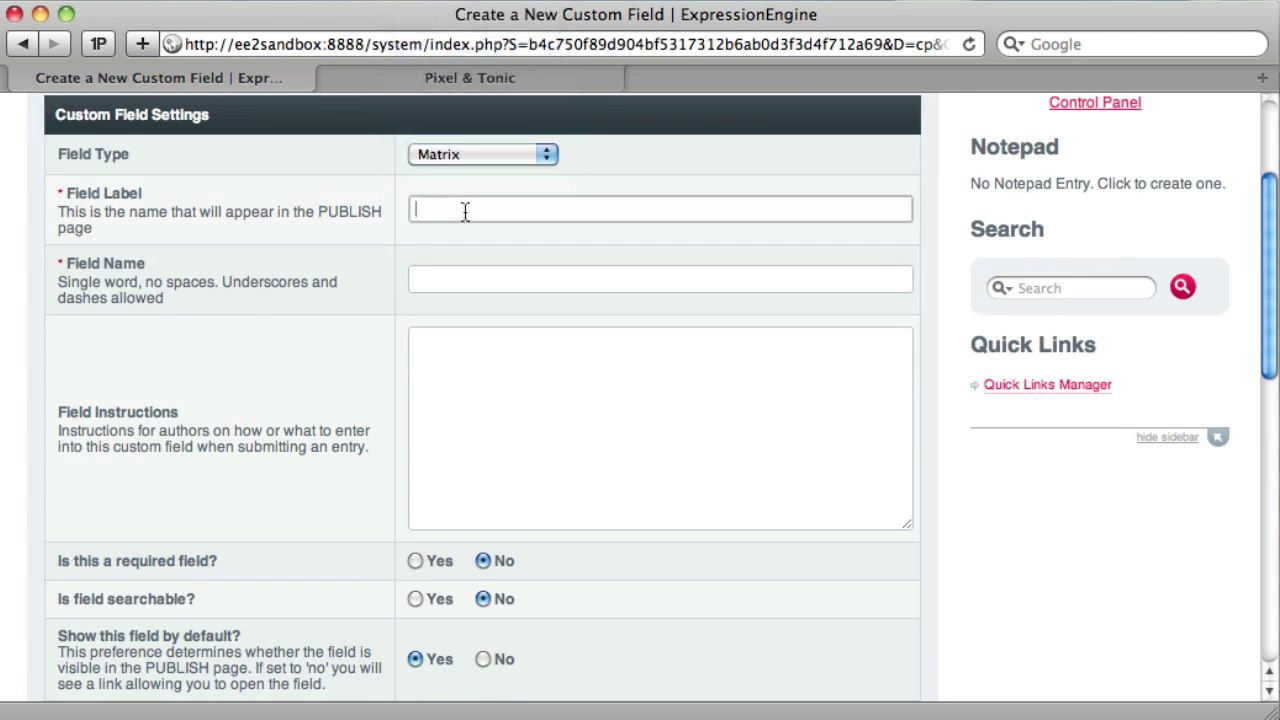
pyautogui.write('References')
pyautogui.press('Tab')
pyautogui.write('r')
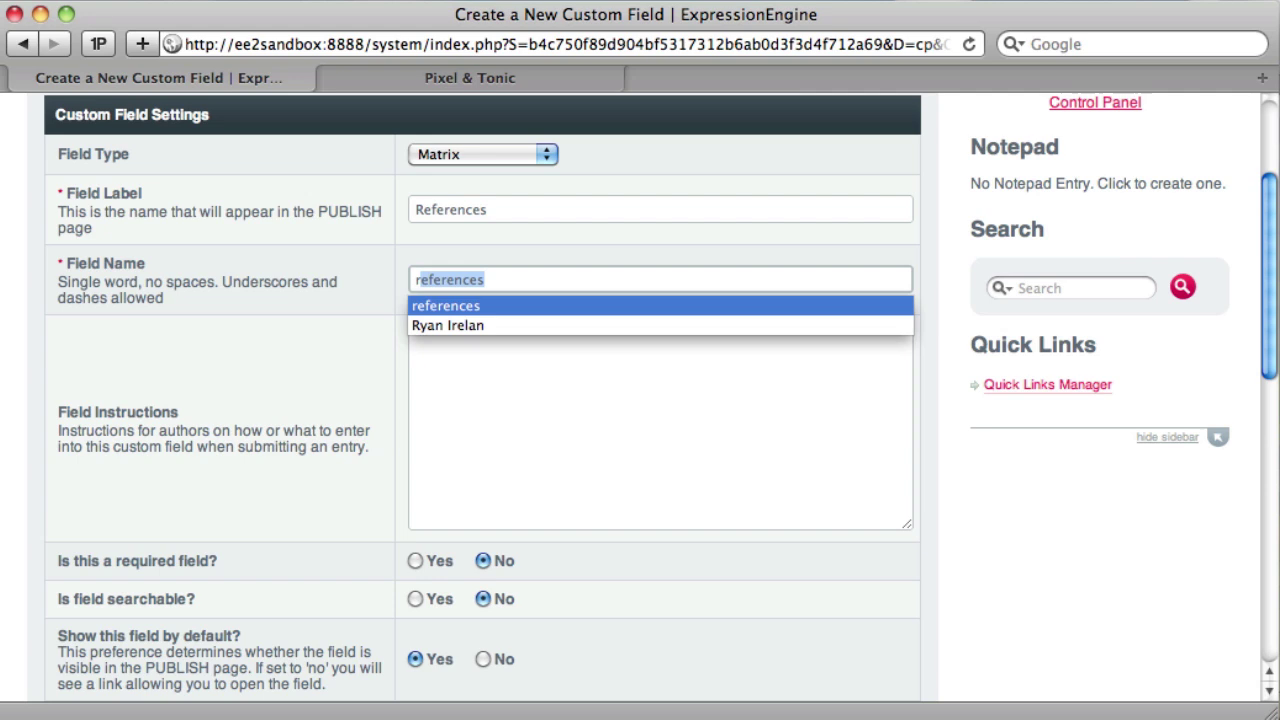
pyautogui.press('Tab')
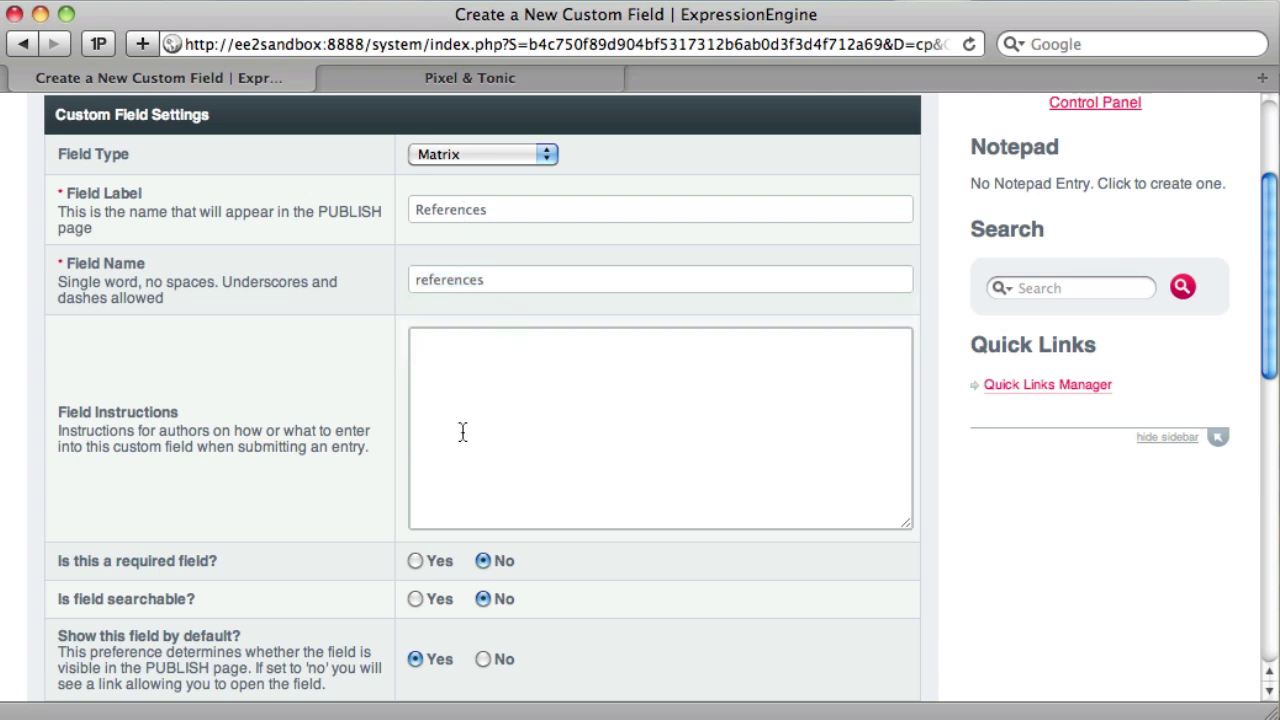
# Enter the field instructions "Input article references here.".
pyautogui.write('Input article references here')
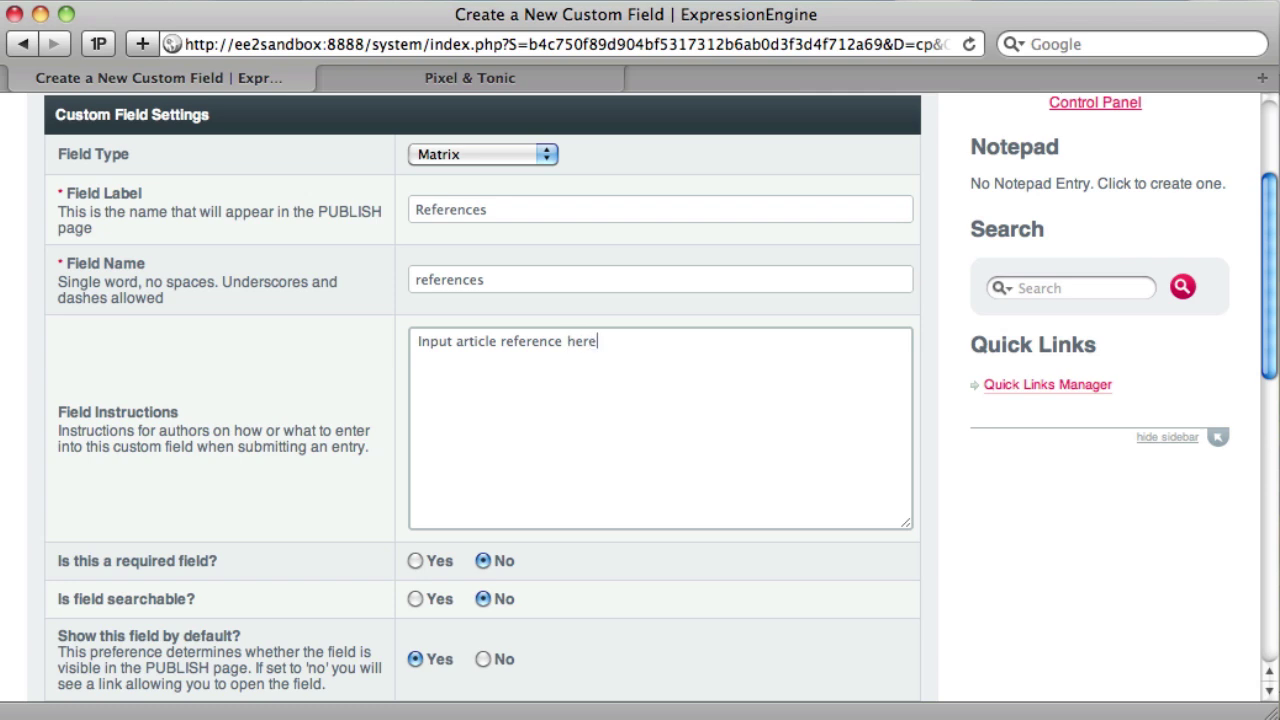
pyautogui.press('BackSpace')
pyautogui.press('BackSpace')
pyautogui.press('BackSpace')
pyautogui.press('BackSpace')
pyautogui.press('BackSpace')
pyautogui.write('s here.')
# Make the References field both required and searchable.
pyautogui.scroll(-2, 337, 571)
pyautogui.click(415, 482)
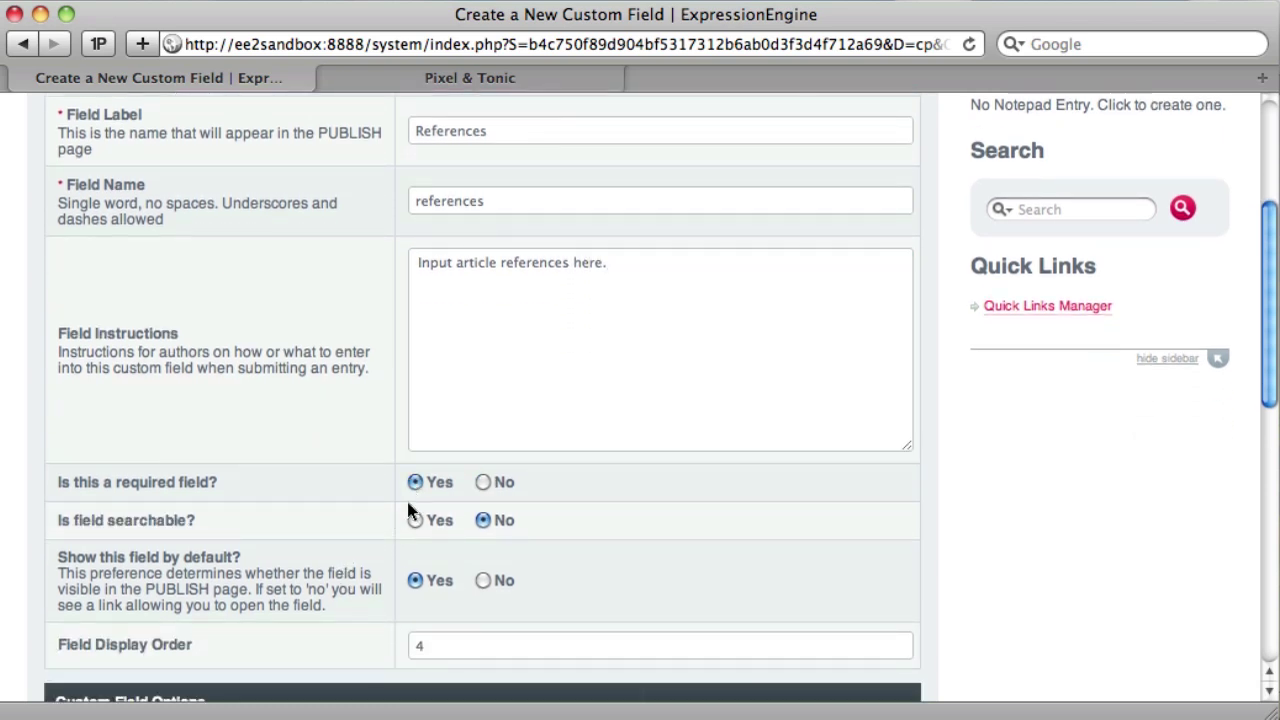
pyautogui.click(415, 520)
# Set the maximum number of rows to 20 in the custom field options.
pyautogui.scroll(-4, 379, 513)
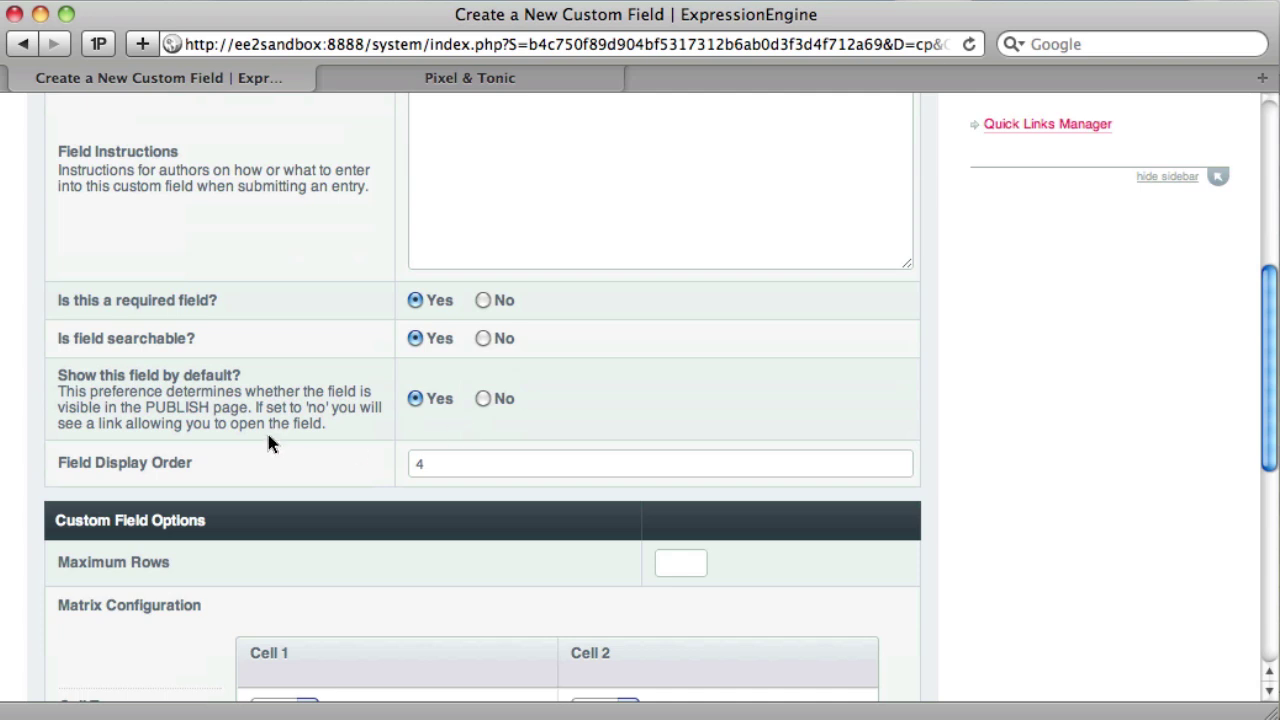
pyautogui.scroll(-3, 477, 420)
pyautogui.scroll(-4, 1008, 423)
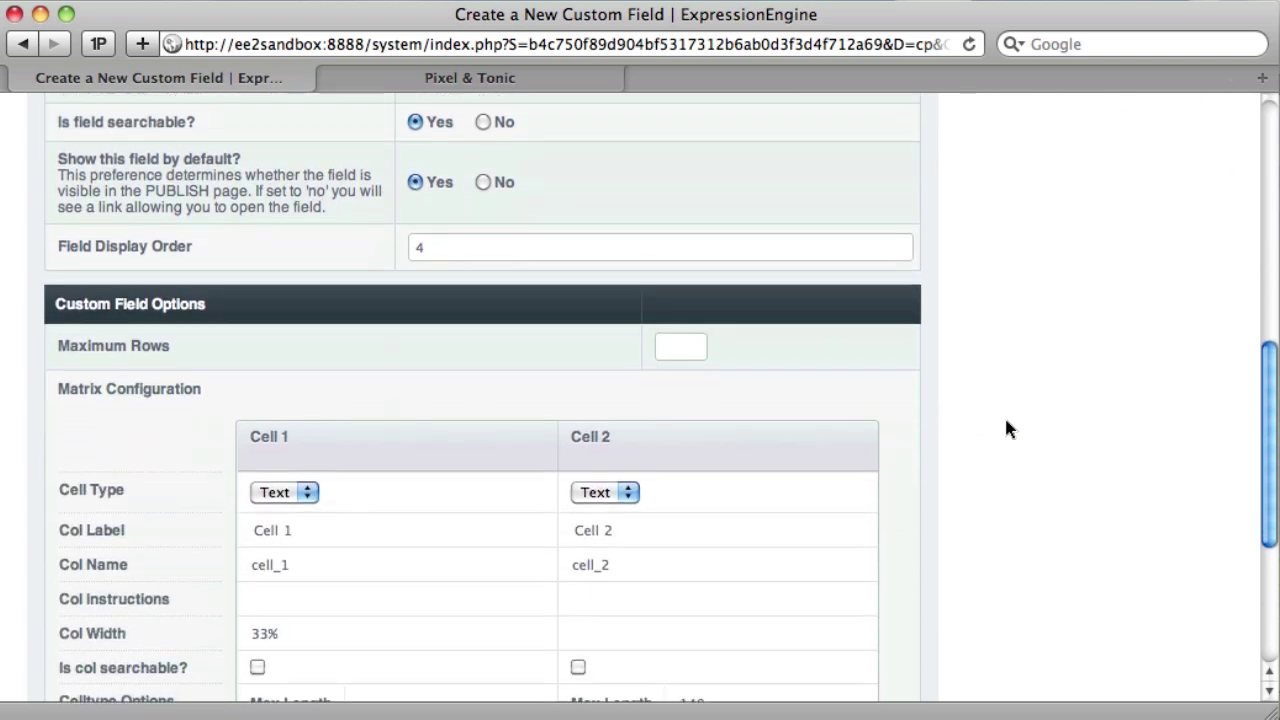
pyautogui.scroll(-2, 1008, 428)
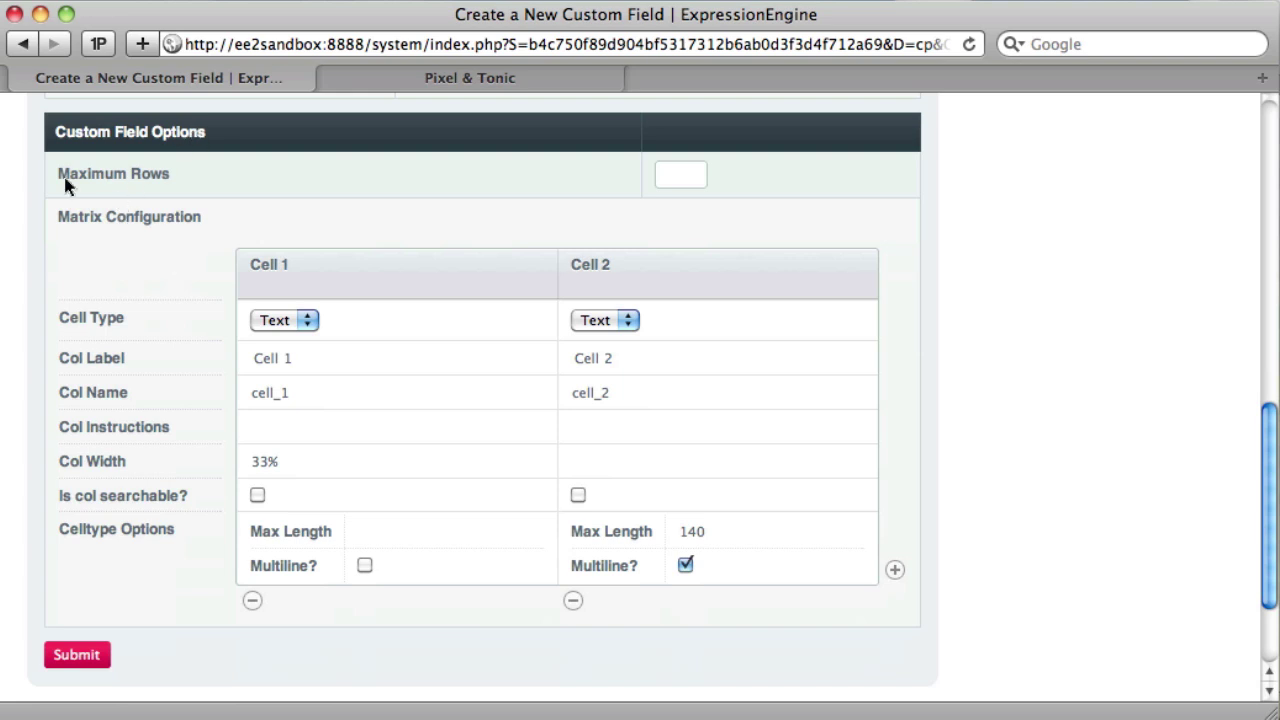
pyautogui.click(664, 174)
pyautogui.write('20')
pyautogui.click(1080, 285)
# Keep Text as the first matrix column's cell type and label the two columns Reference Name and Reference URL.
pyautogui.click(306, 326)
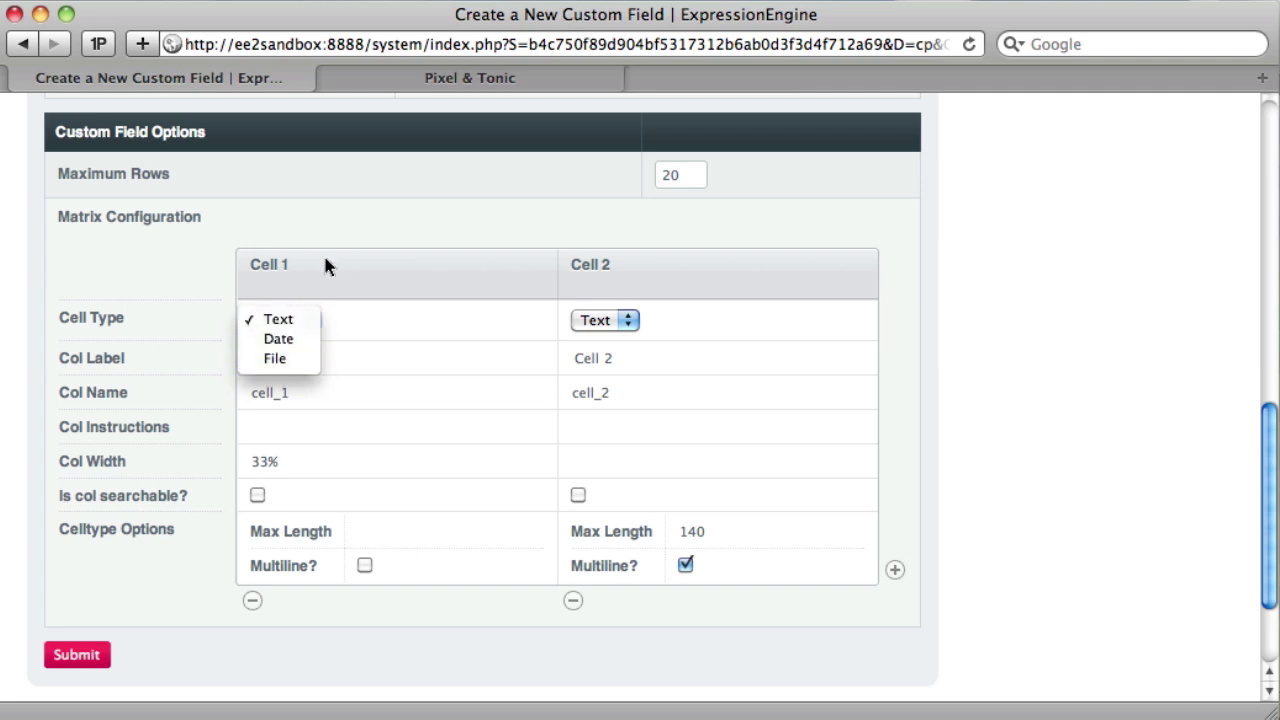
pyautogui.click(297, 265)
pyautogui.click(269, 321)
pyautogui.click(280, 320)
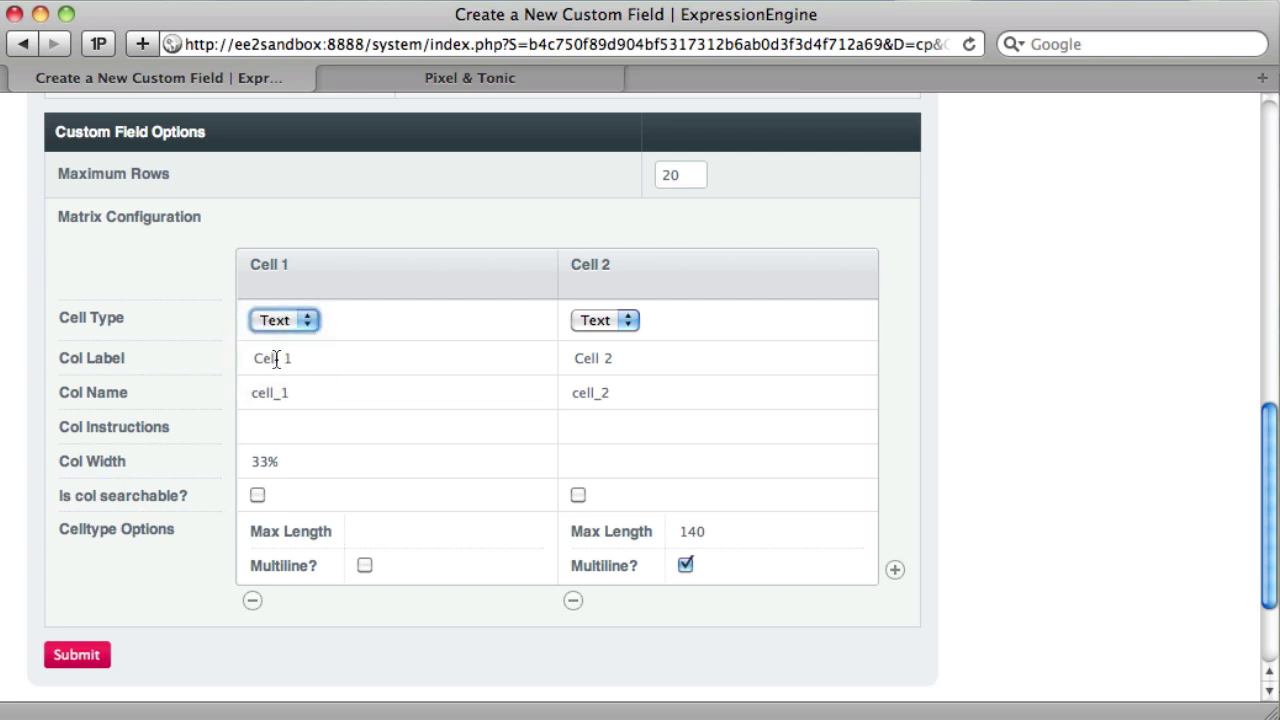
pyautogui.tripleClick(276, 360)
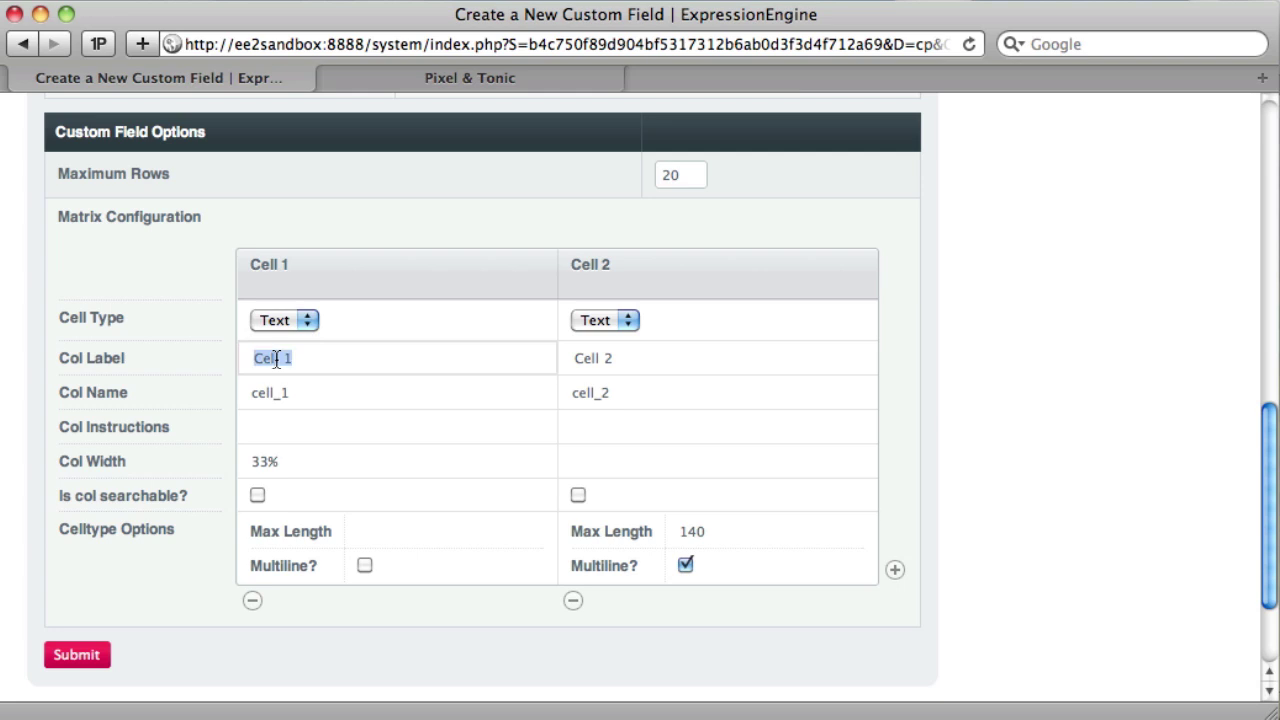
pyautogui.write('Reference Name')
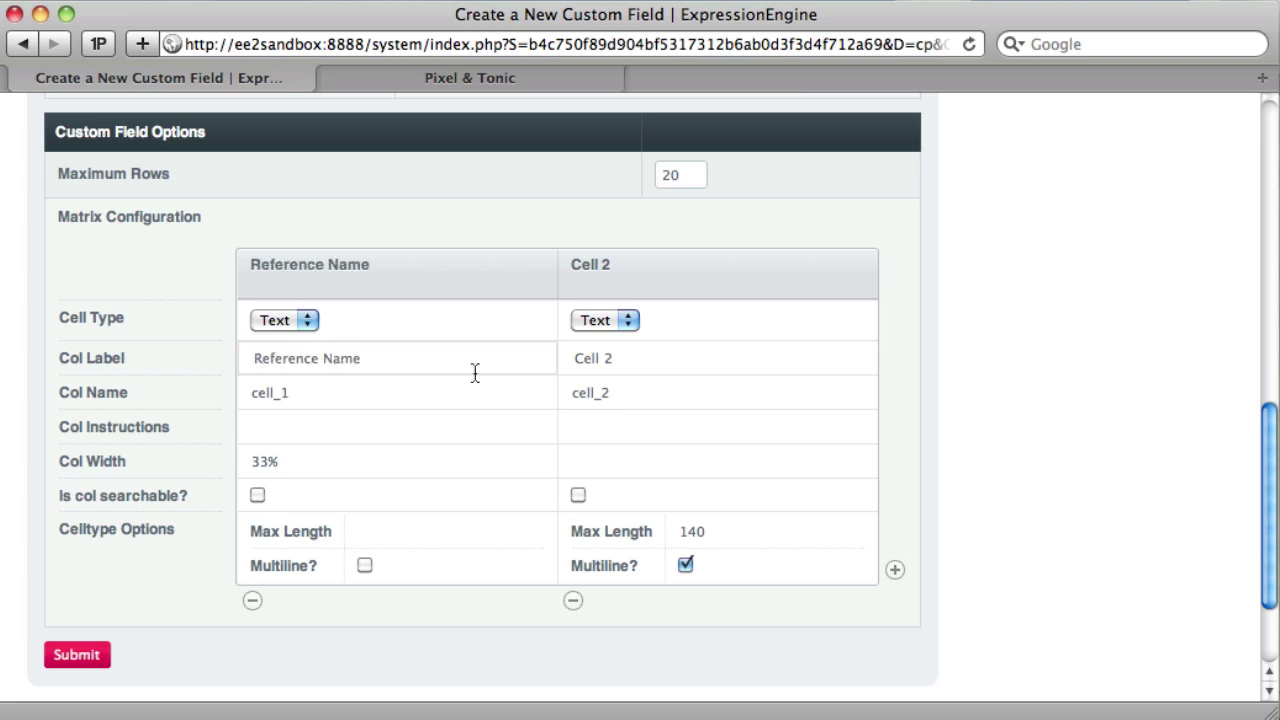
pyautogui.tripleClick(590, 360)
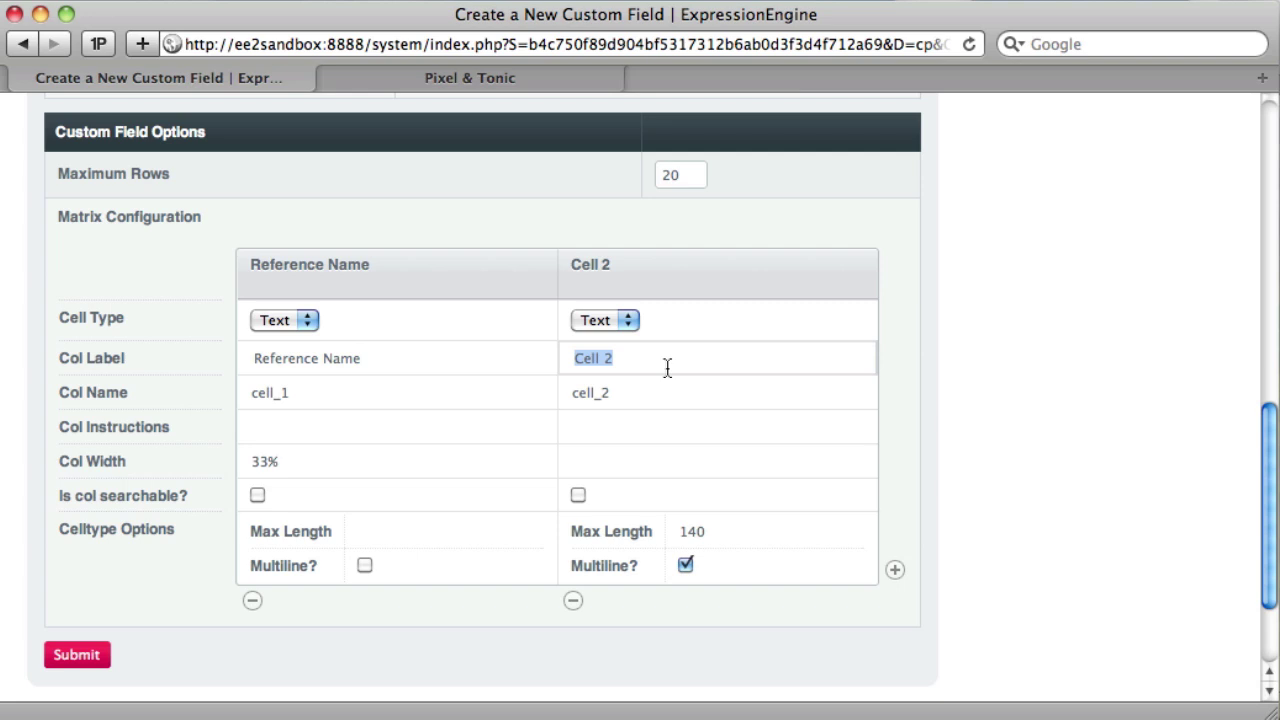
pyautogui.write('Reference URL')
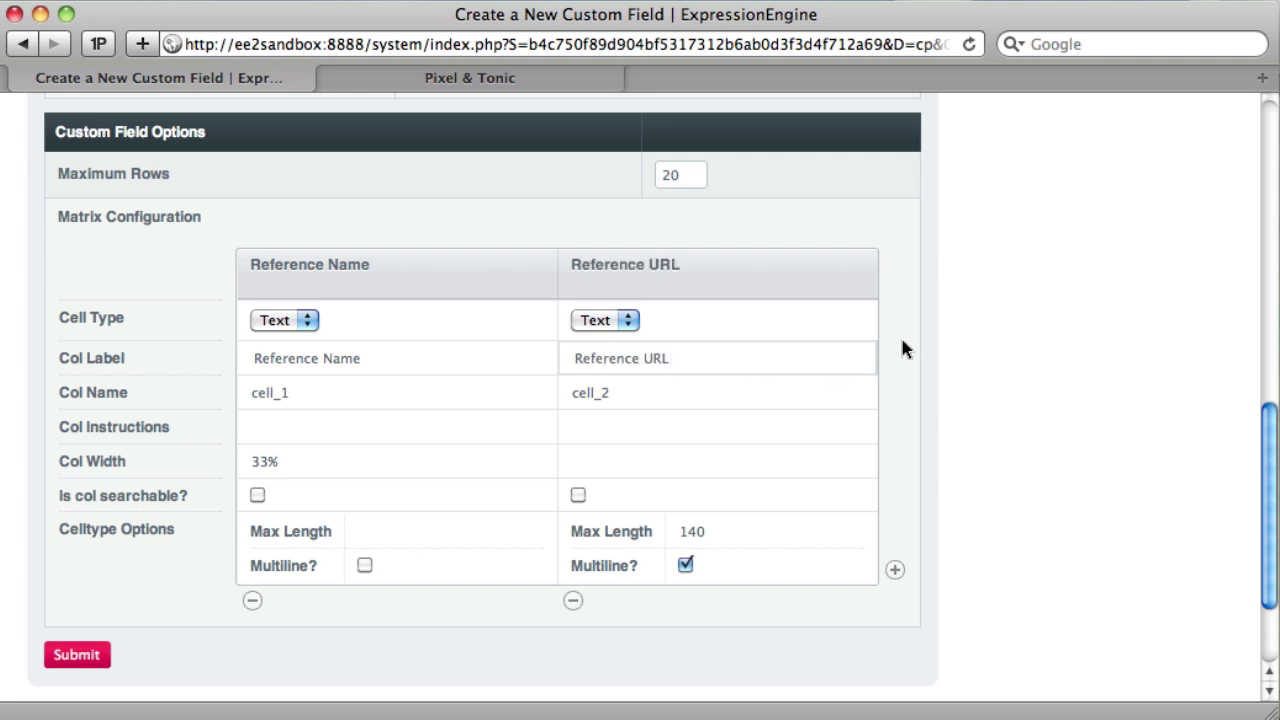
# Add a third column to the matrix configuration and label it Reference Date.
pyautogui.click(894, 571)
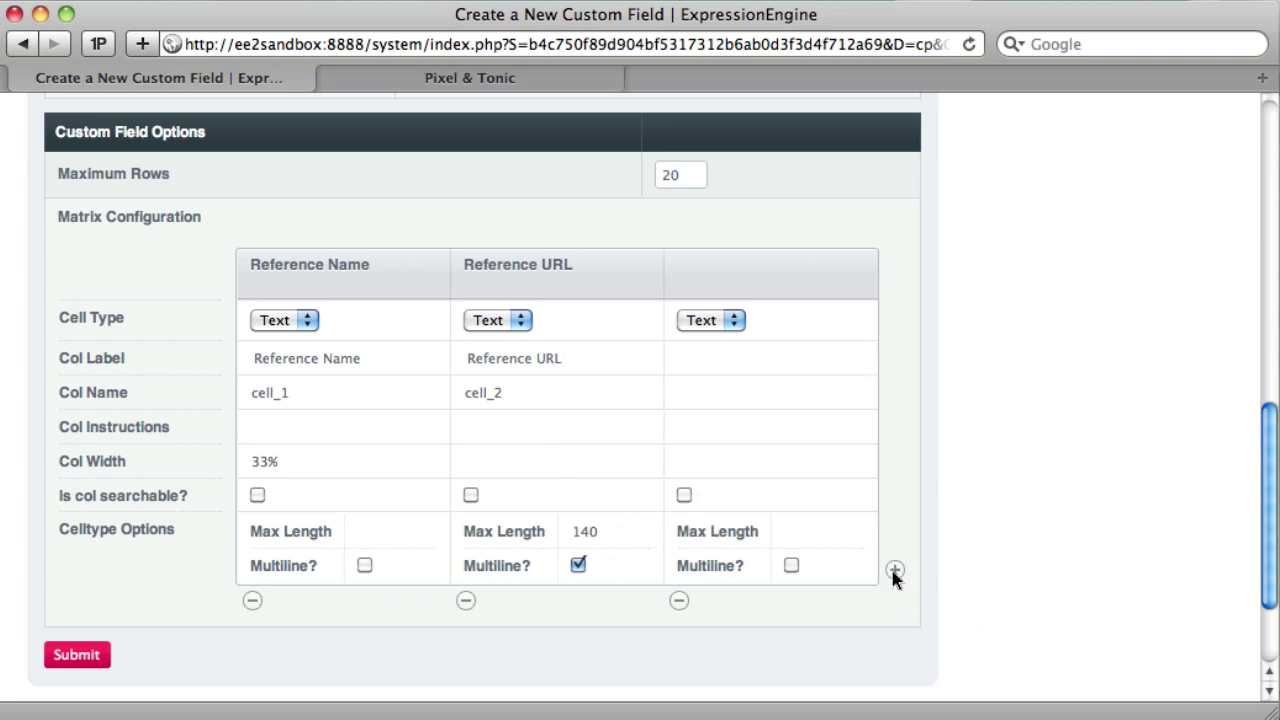
pyautogui.click(709, 373)
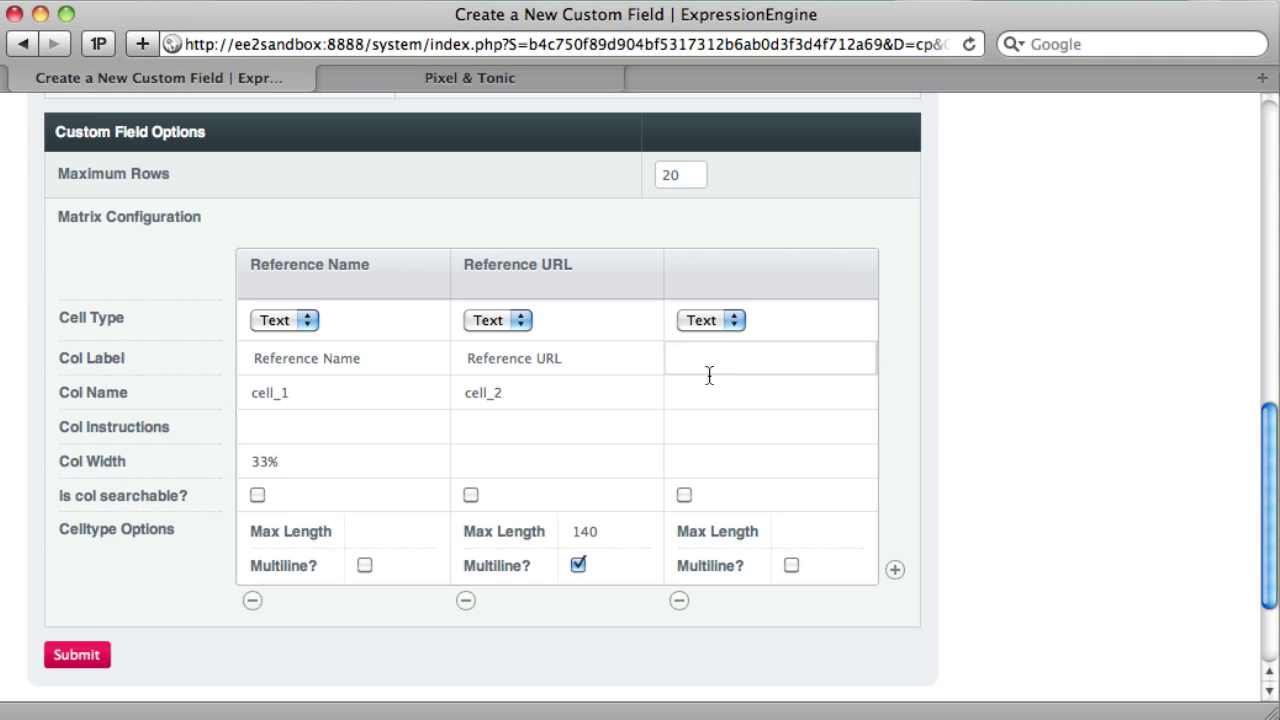
pyautogui.write('Reference Date')
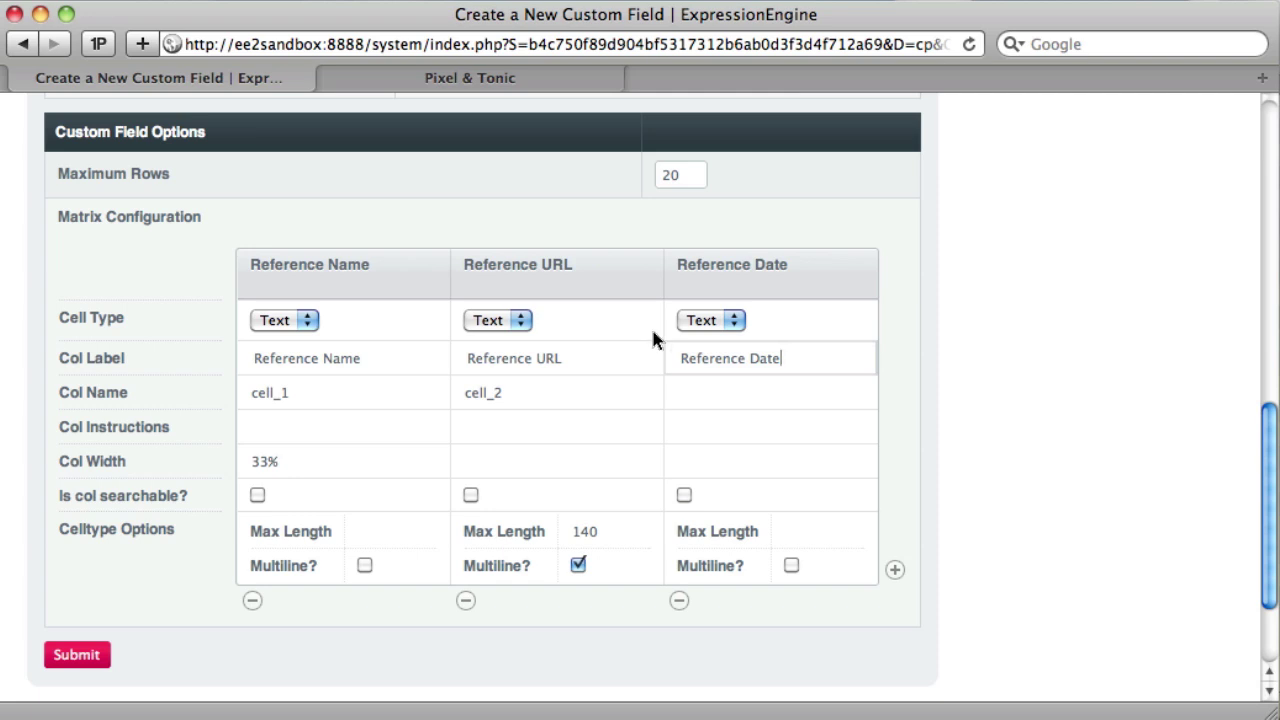
# Set the Reference Date column's cell type to Date and name the three columns reference_name, reference_url and reference_date.
pyautogui.click(722, 320)
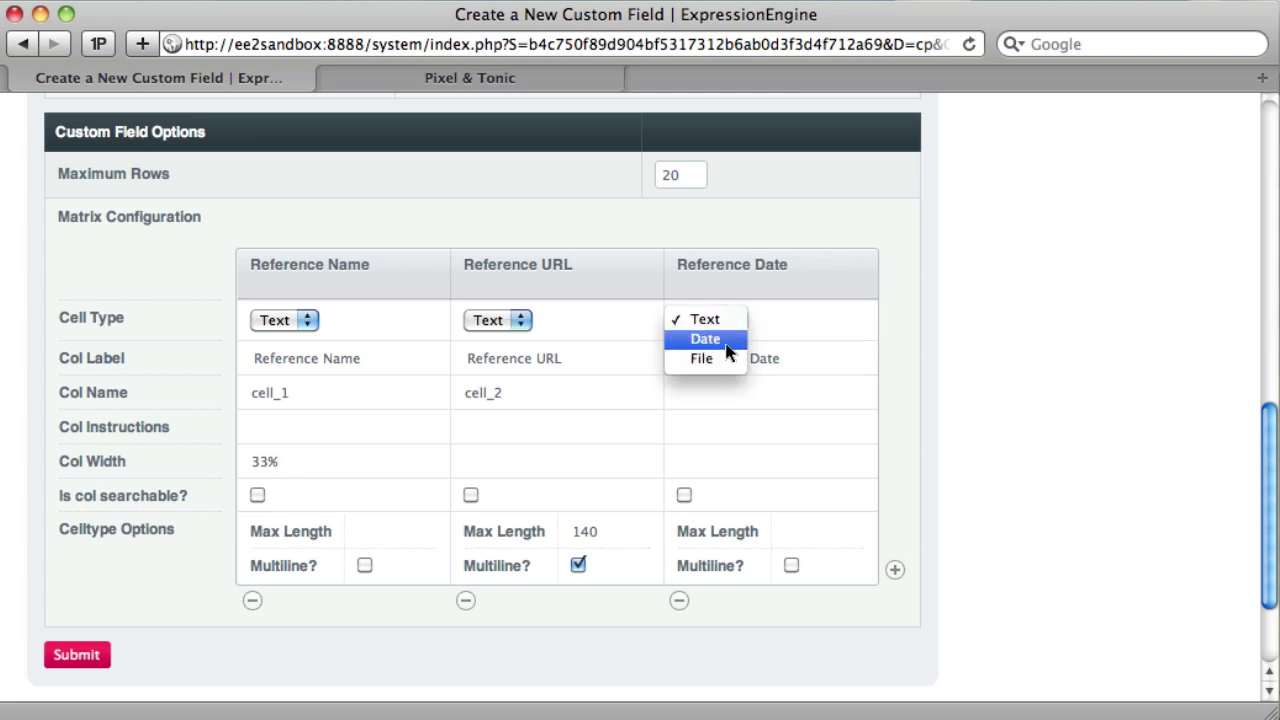
pyautogui.click(705, 340)
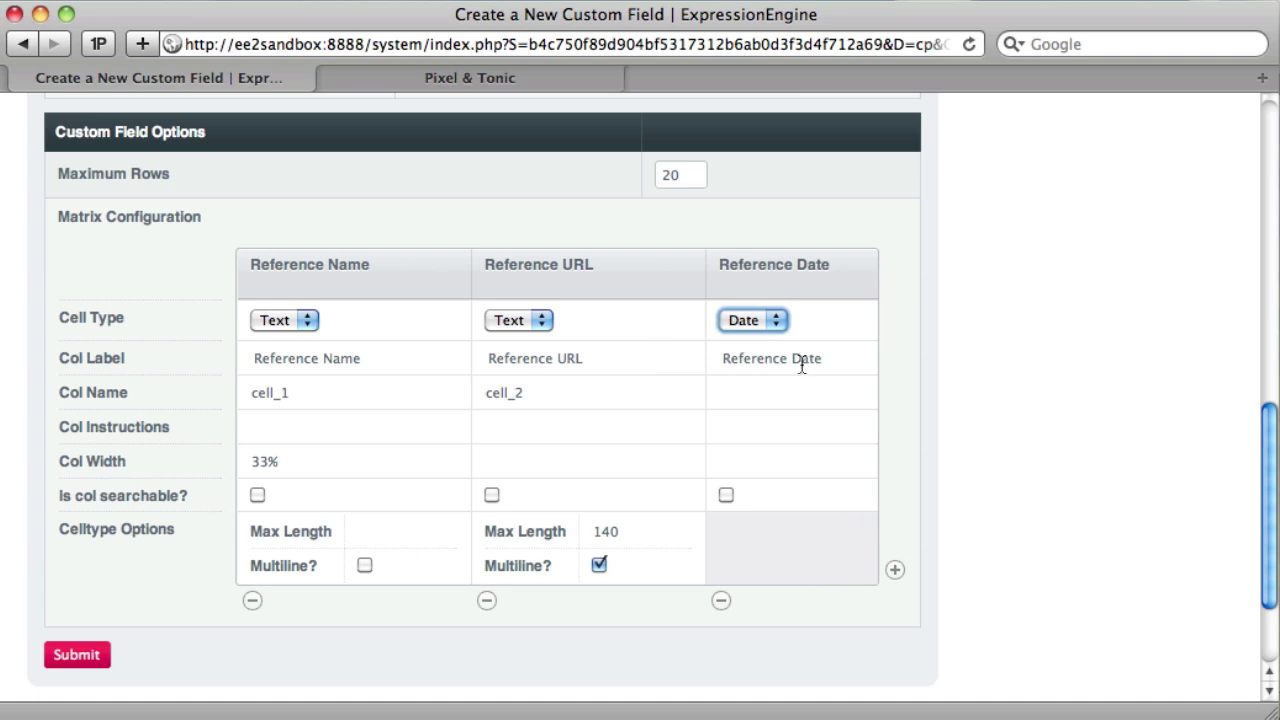
pyautogui.click(297, 397)
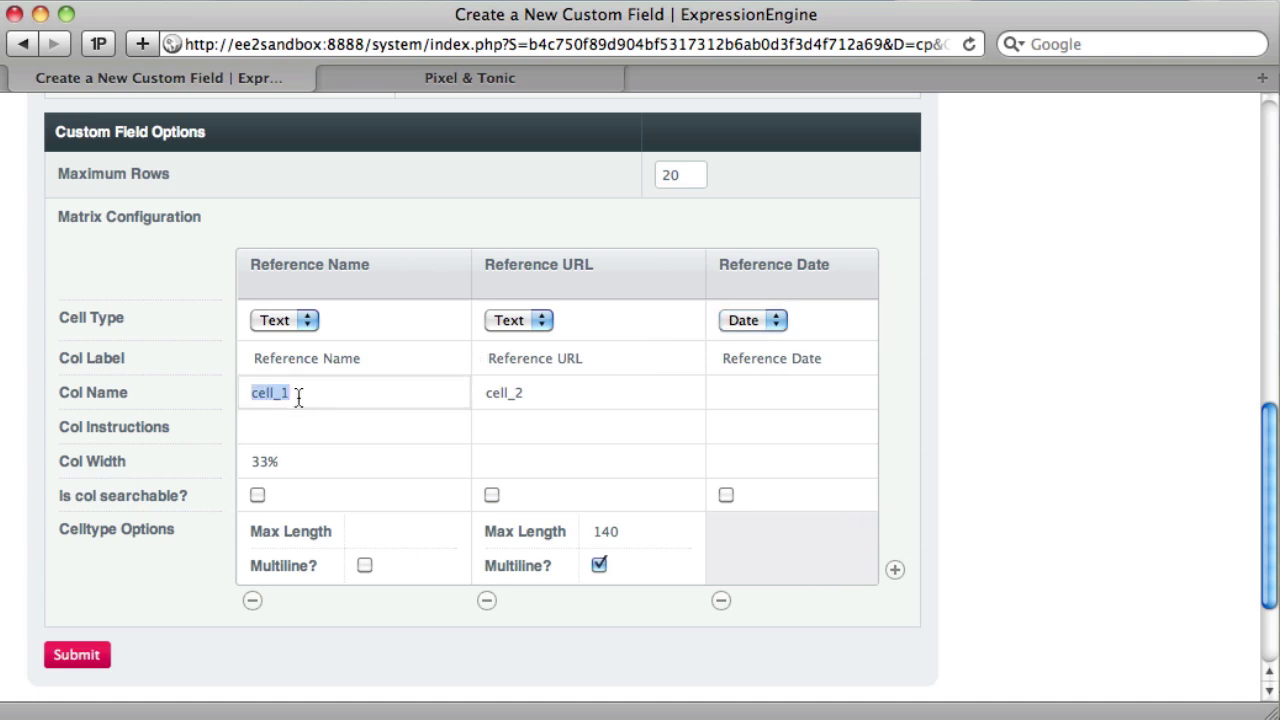
pyautogui.write('reference_name')
pyautogui.press('Tab')
pyautogui.write('refer')
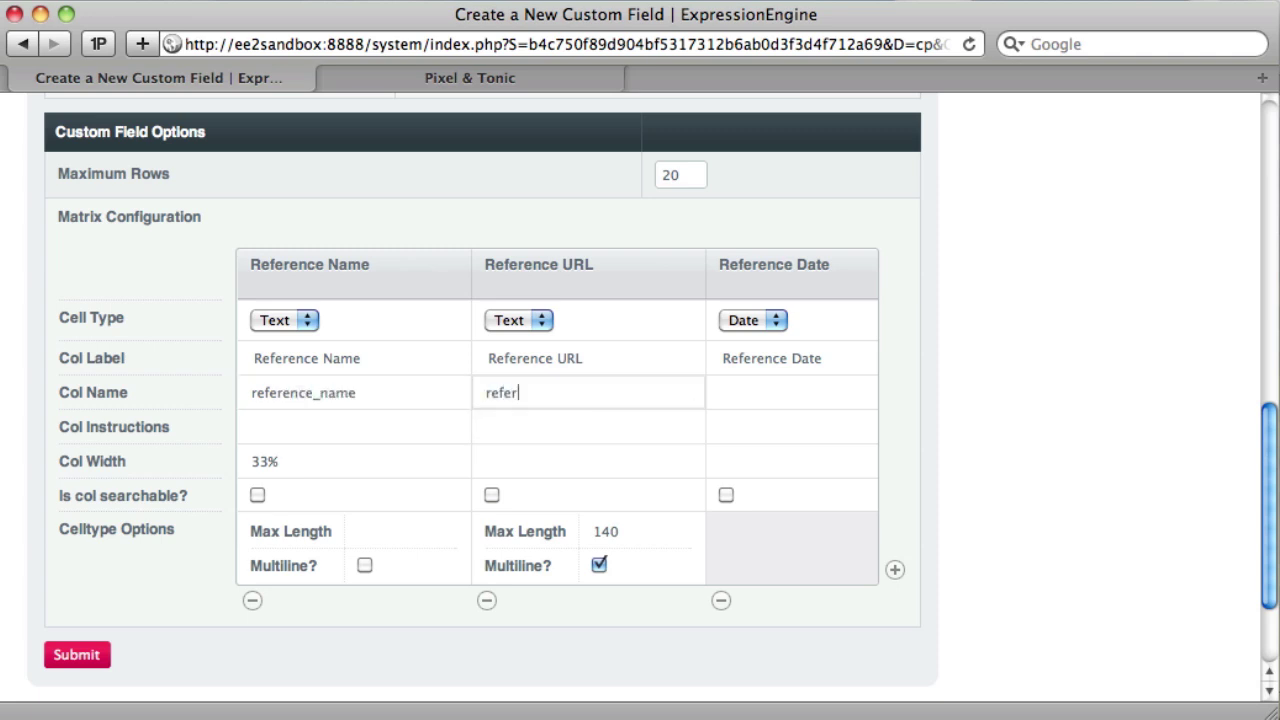
pyautogui.write('ence_url')
pyautogui.press('Tab')
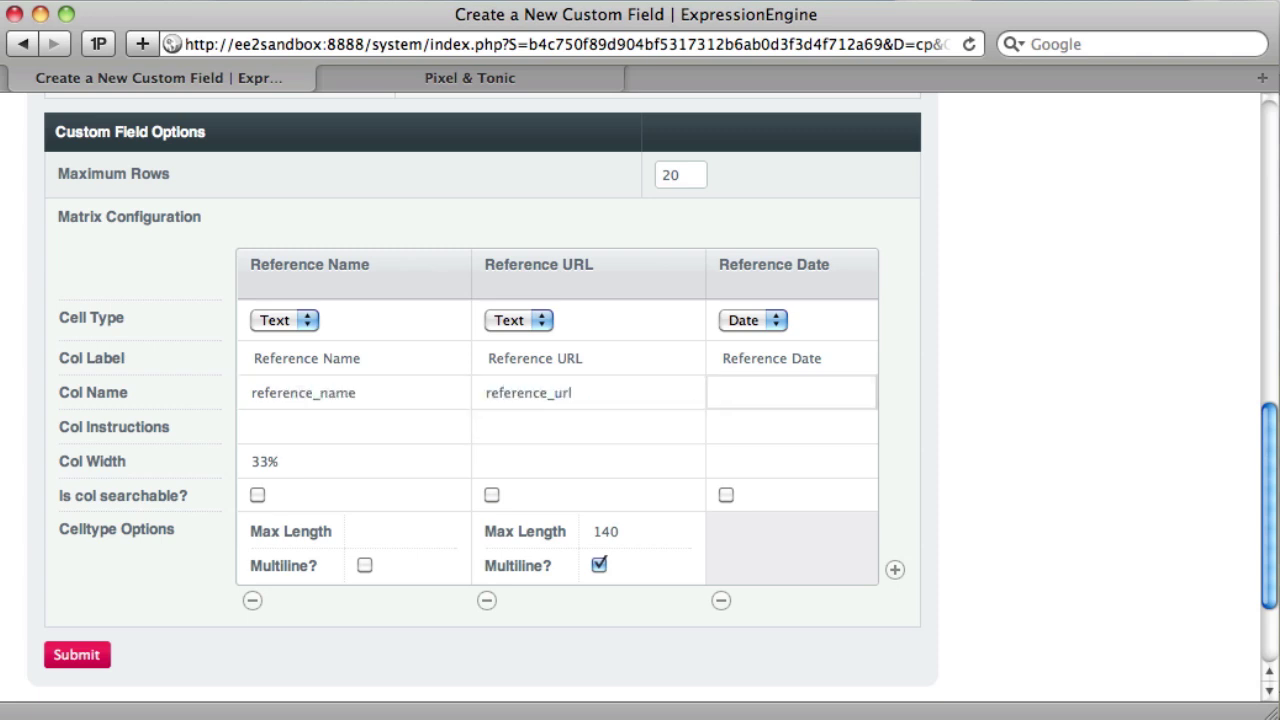
pyautogui.write('reference_date')
pyautogui.press('Tab')
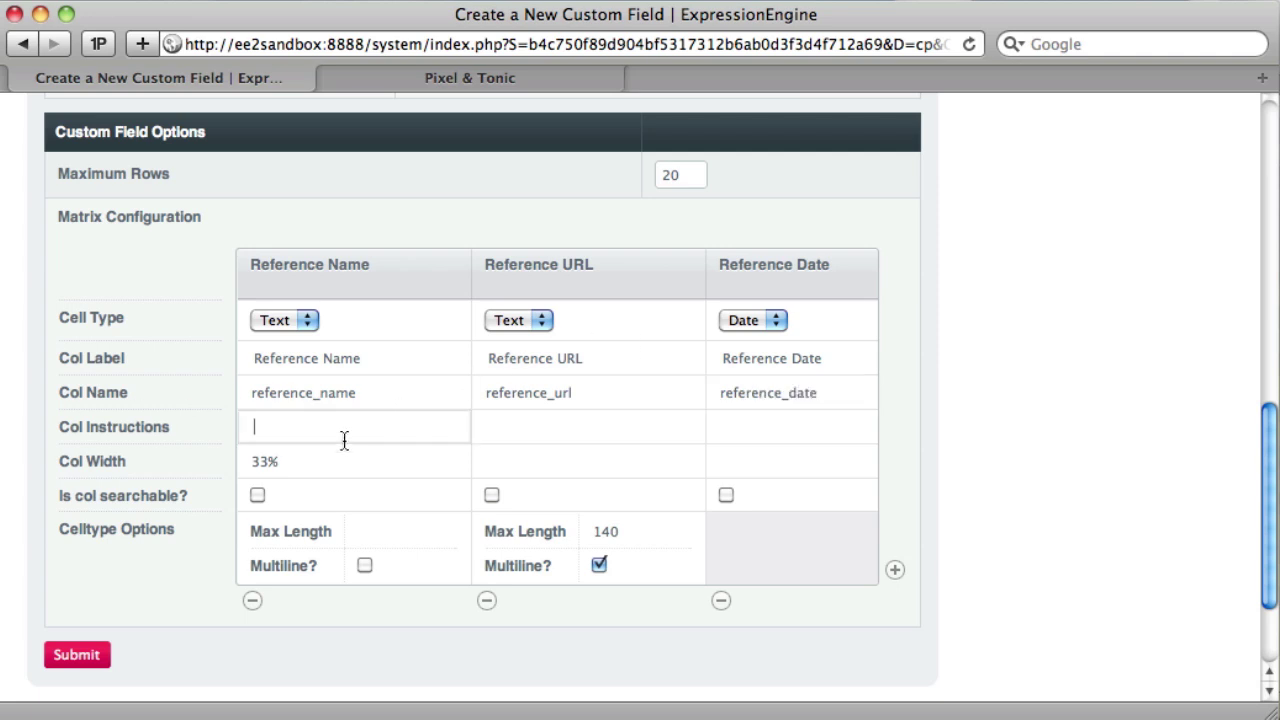
pyautogui.write('Input the na')
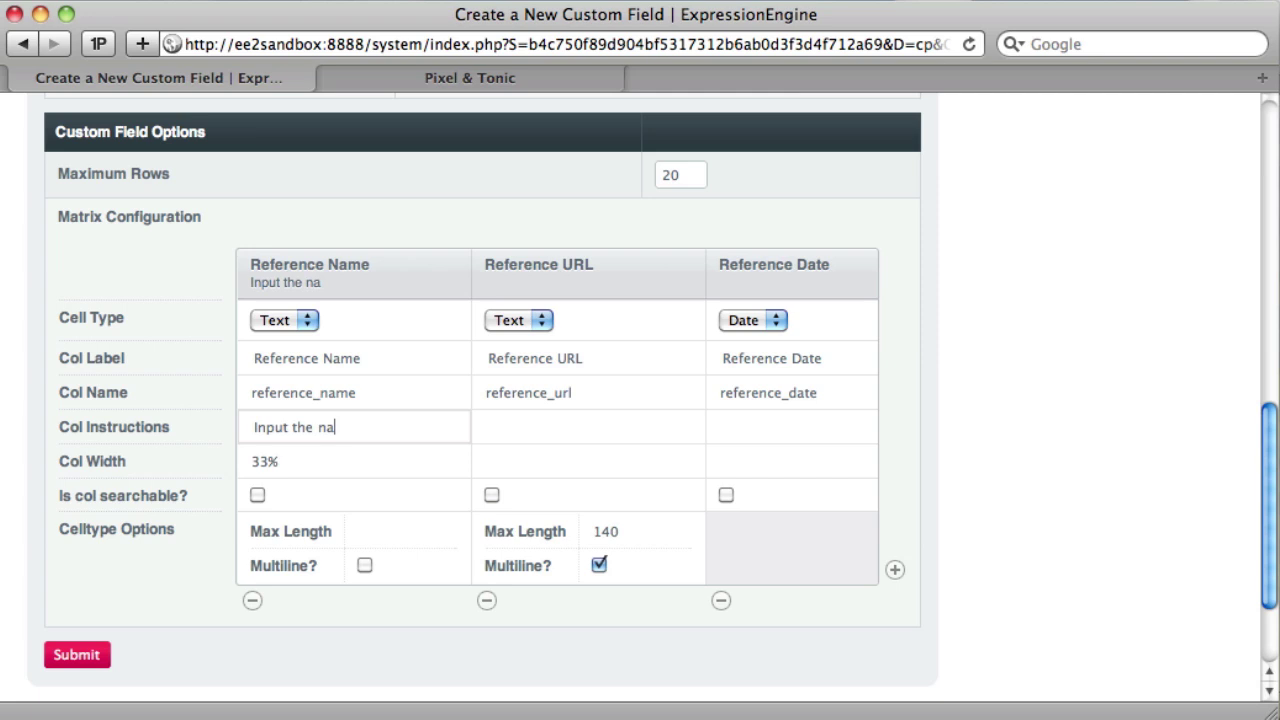
pyautogui.write('me of the reference.')
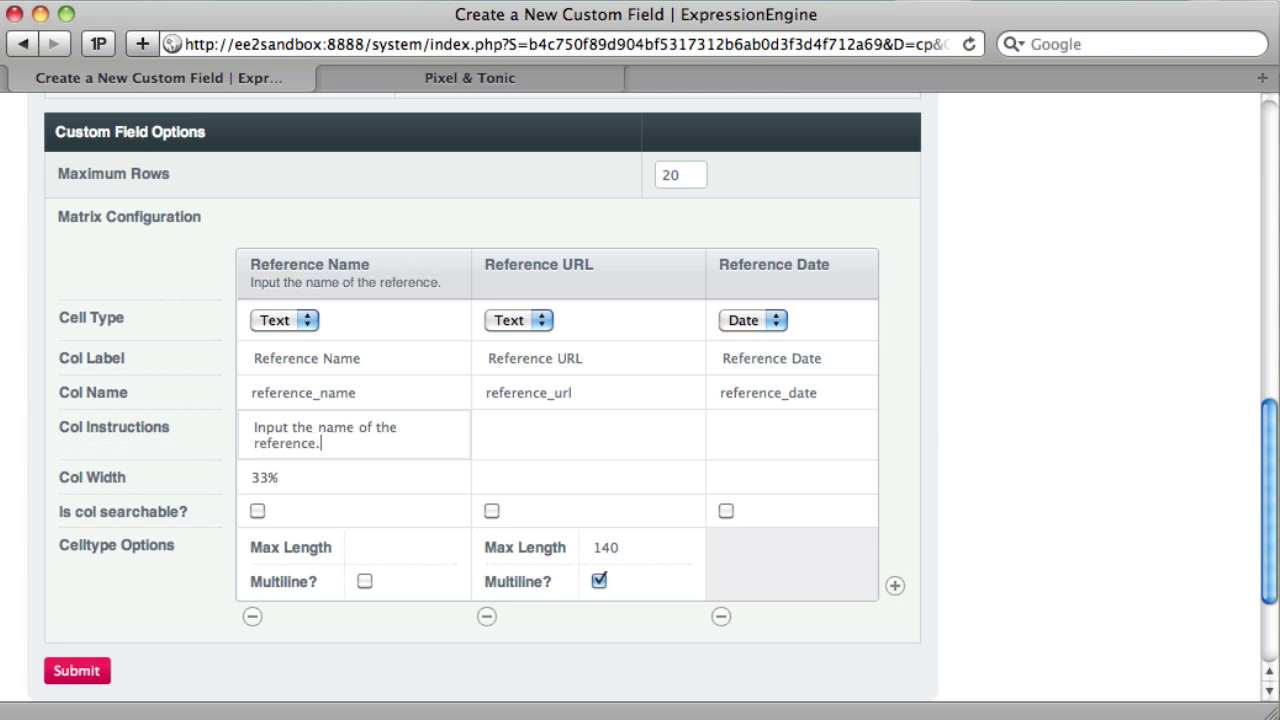
pyautogui.click(588, 434)
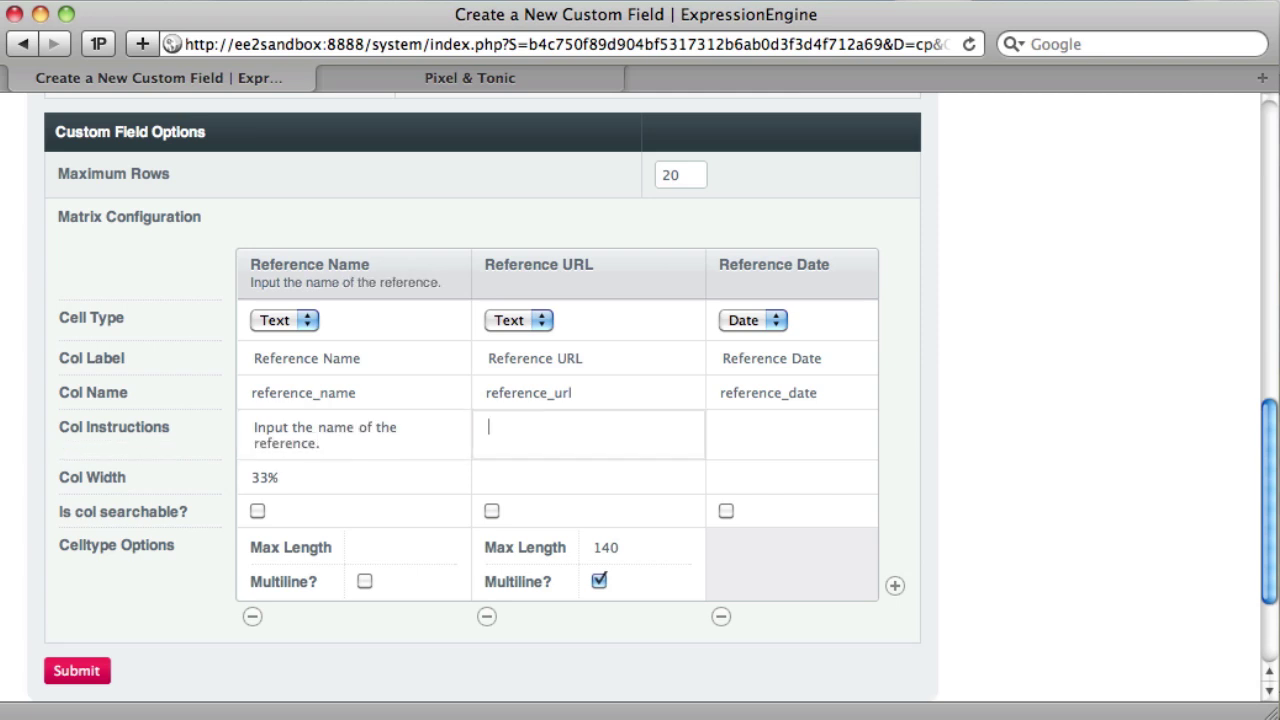
pyautogui.write('Paste in the referene')
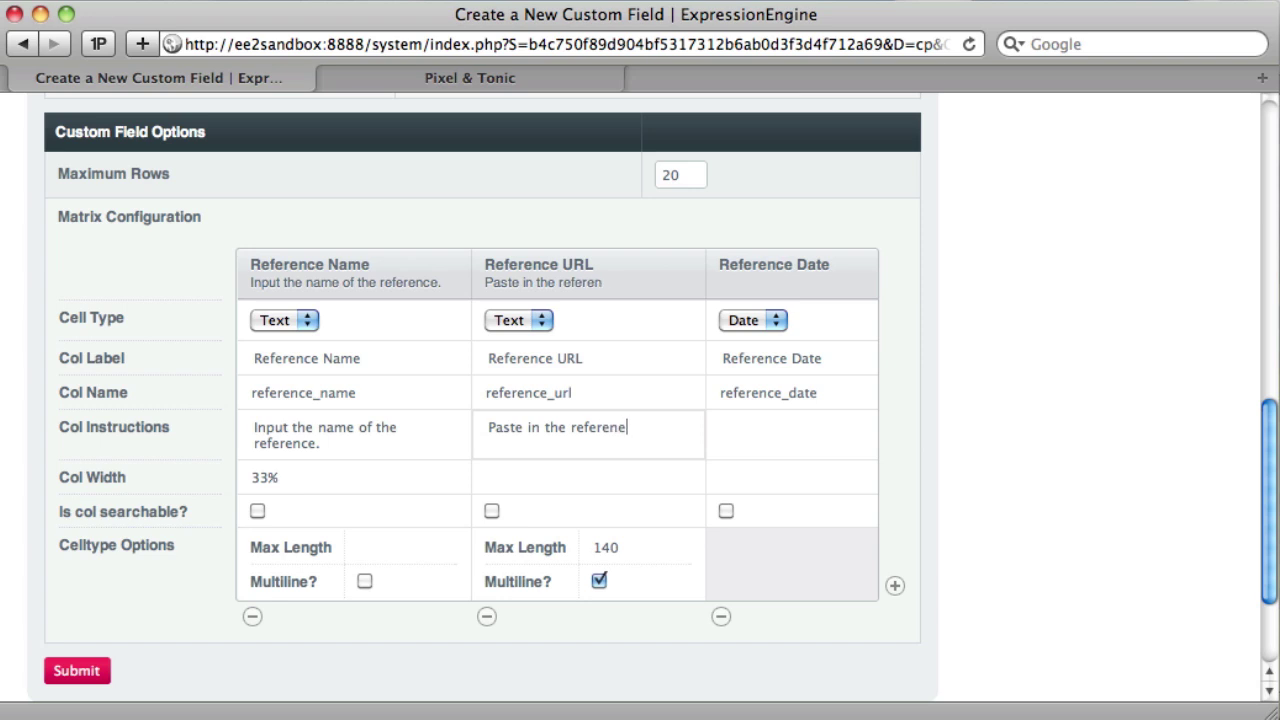
pyautogui.press('BackSpace')
pyautogui.write('ce URL. Pleae include the h')
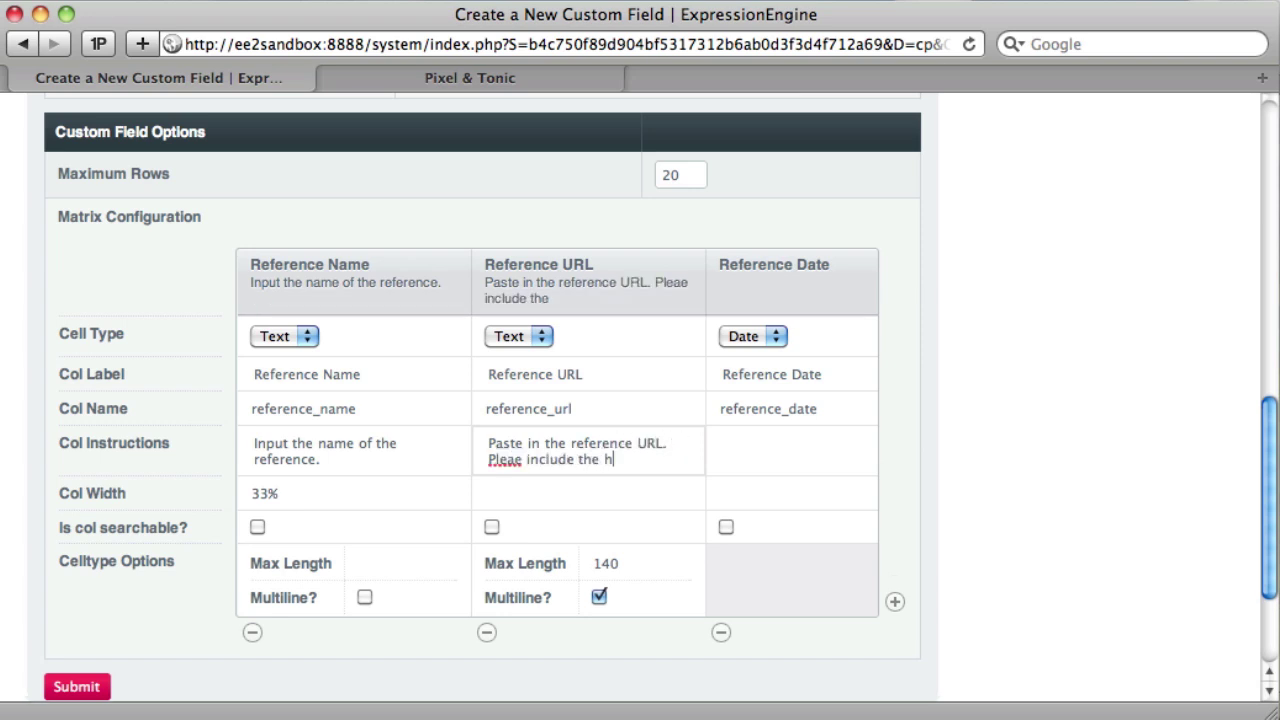
pyautogui.write('ttp://')
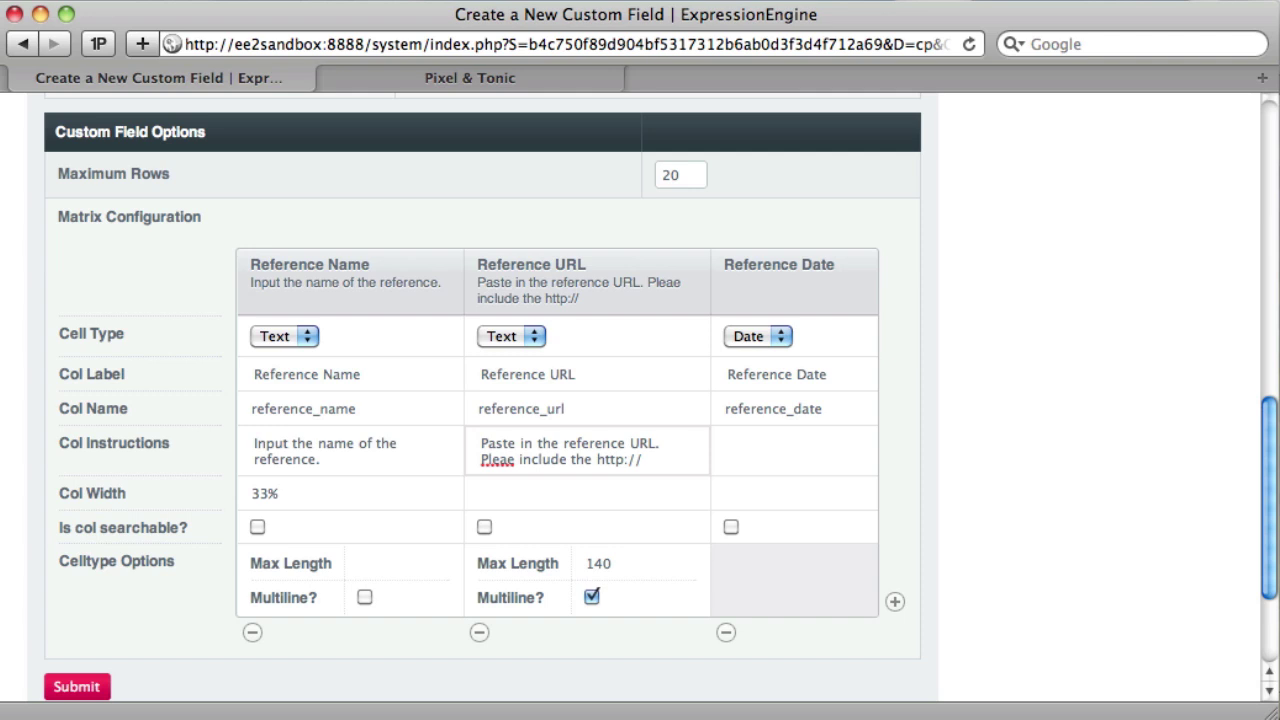
# Enter "Choose the date the reference was created." as the Reference Date column's instructions.
pyautogui.click(728, 443)
pyautogui.write('Choose the')
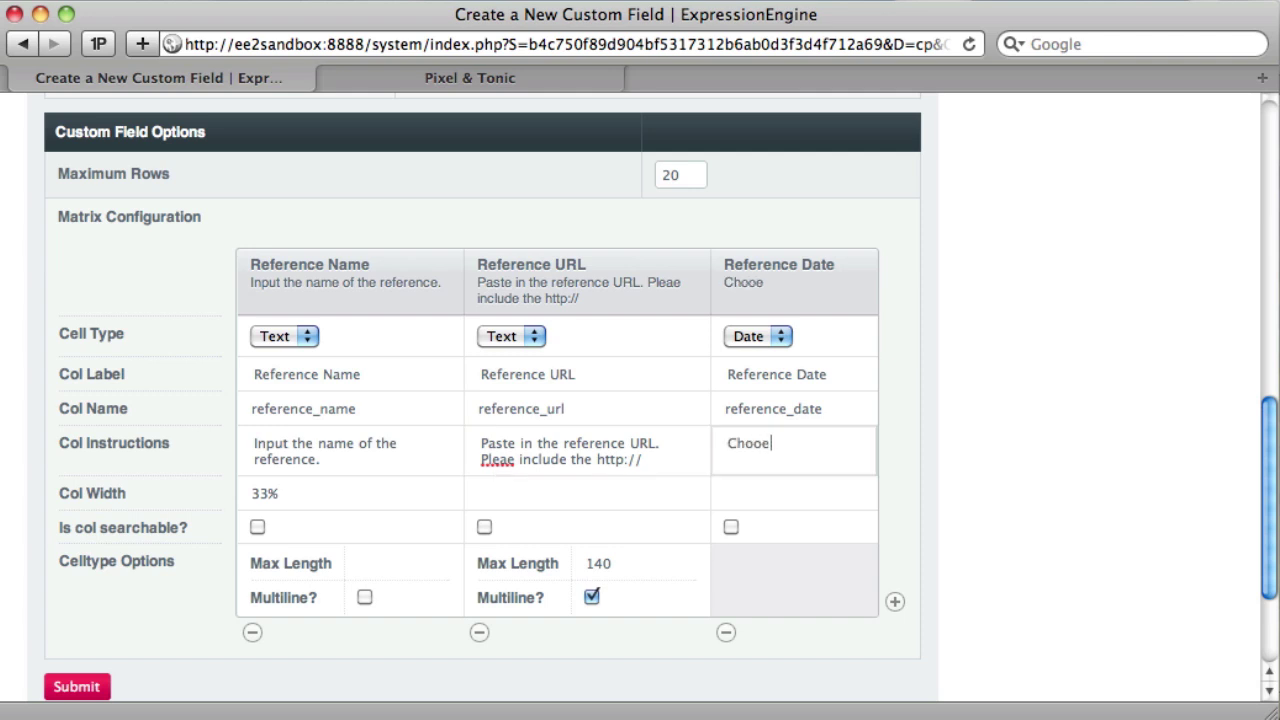
pyautogui.write(' date thr')
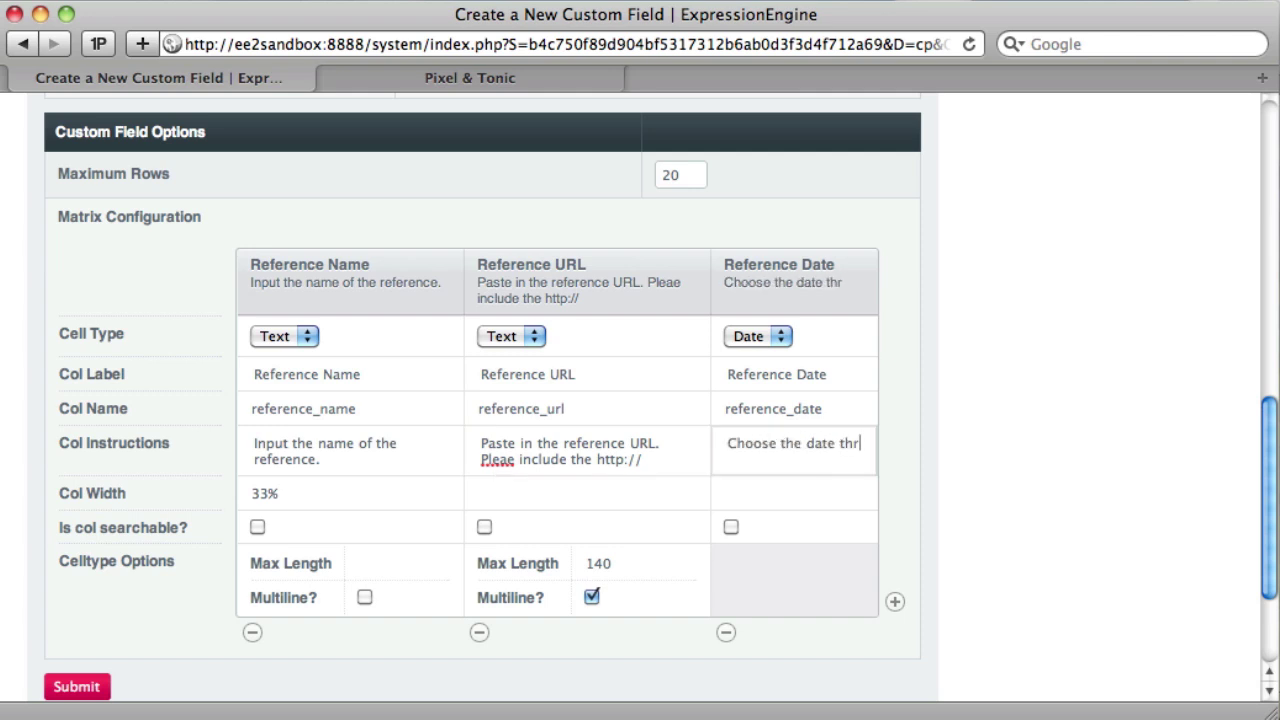
pyautogui.press('BackSpace')
pyautogui.write('e reference was ')
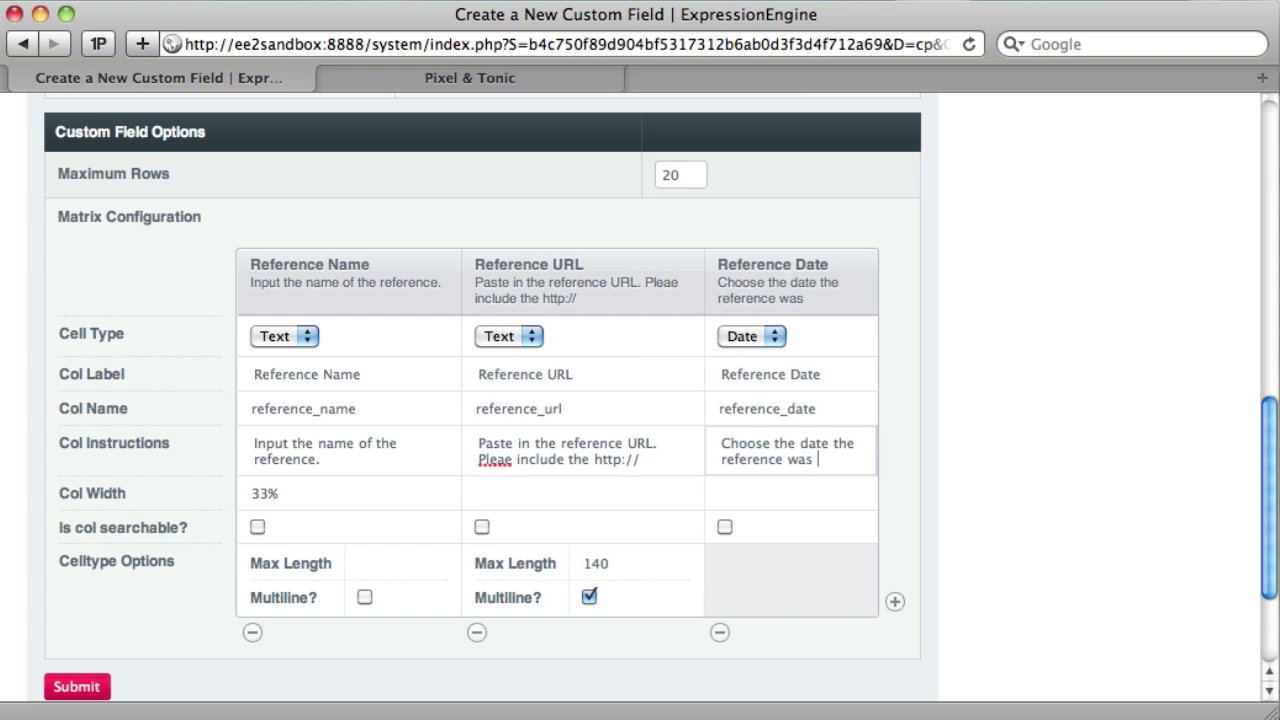
pyautogui.write('created.')
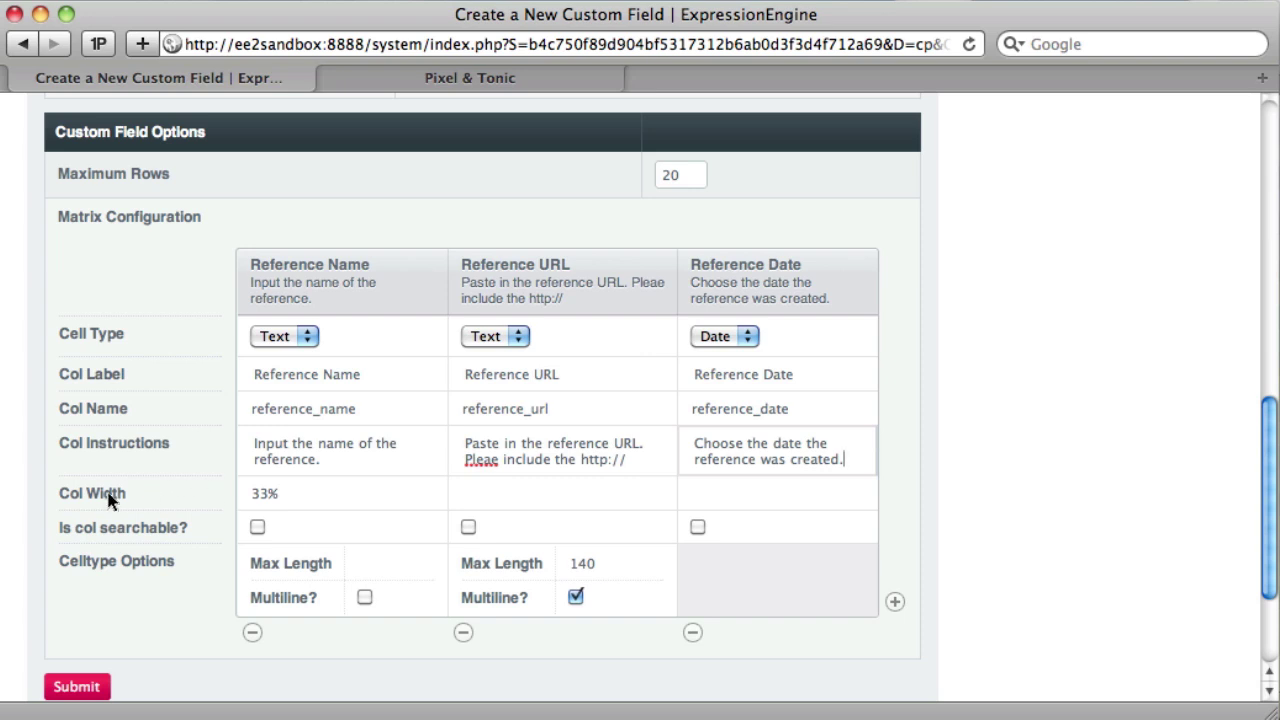
pyautogui.click(318, 492)
pyautogui.click(565, 497)
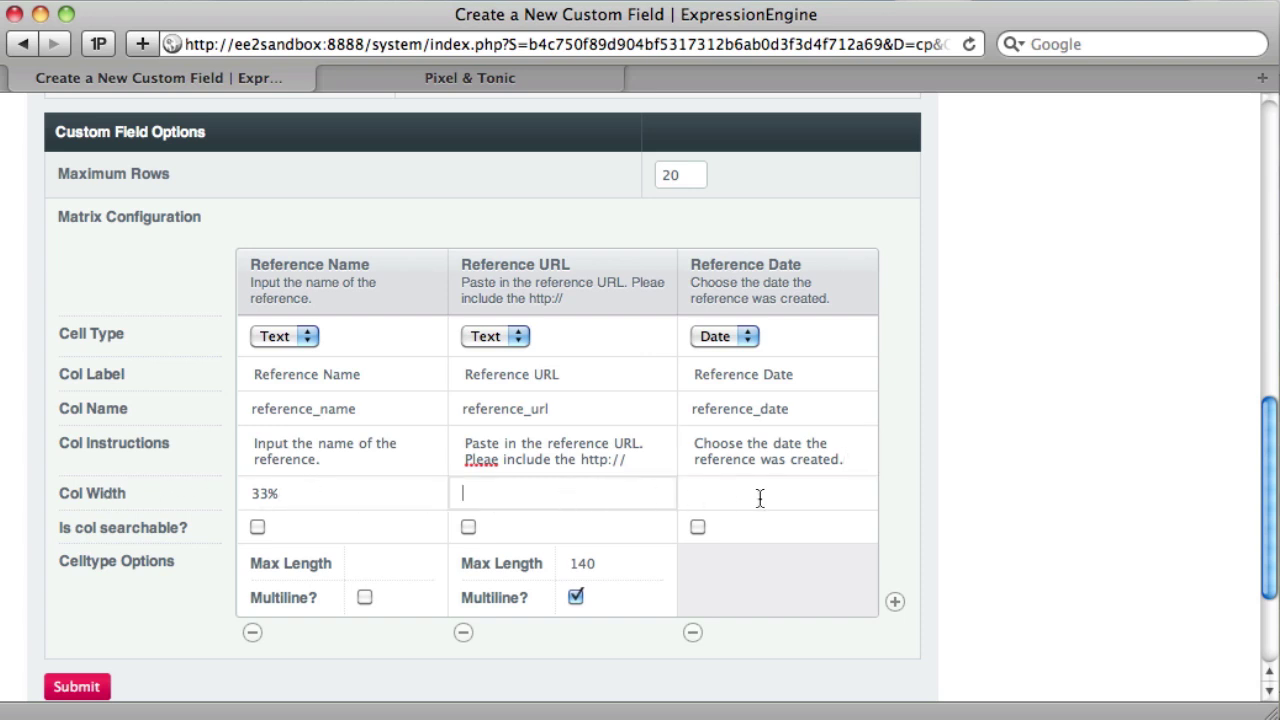
pyautogui.click(760, 498)
pyautogui.click(521, 496)
# Make the Reference Name, Reference URL and Reference Date columns searchable.
pyautogui.click(257, 526)
pyautogui.click(468, 528)
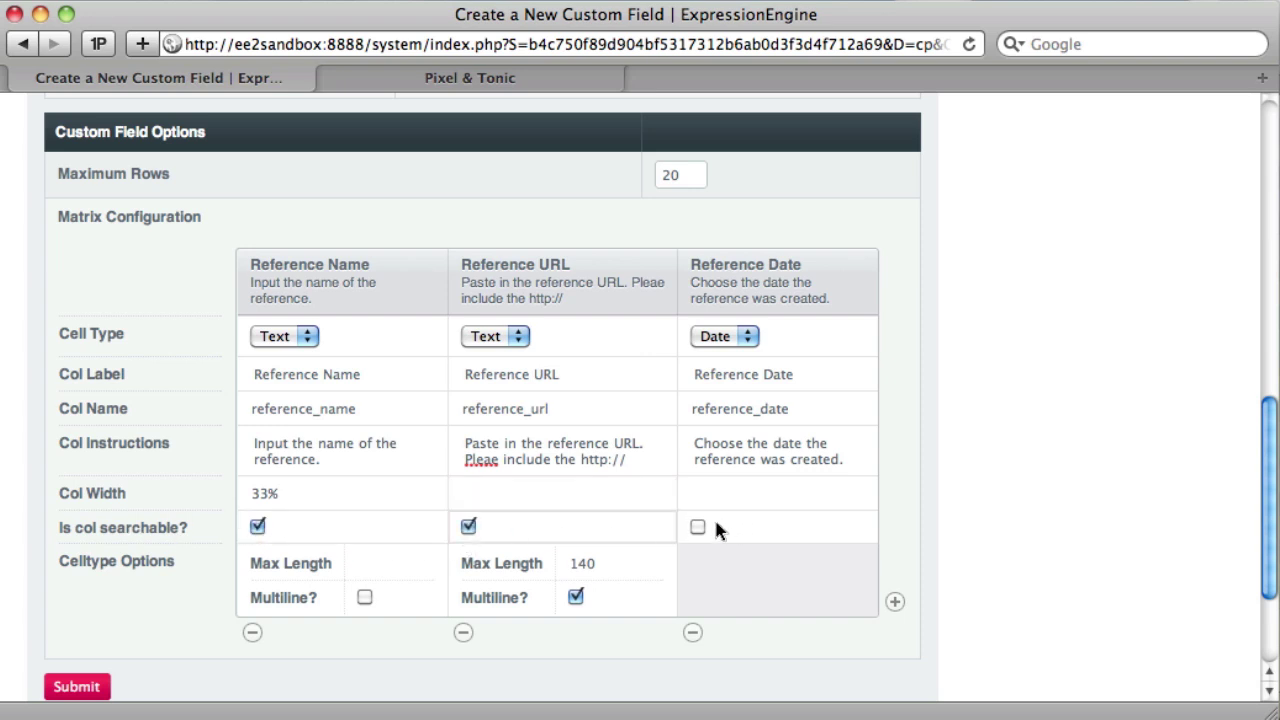
pyautogui.click(697, 526)
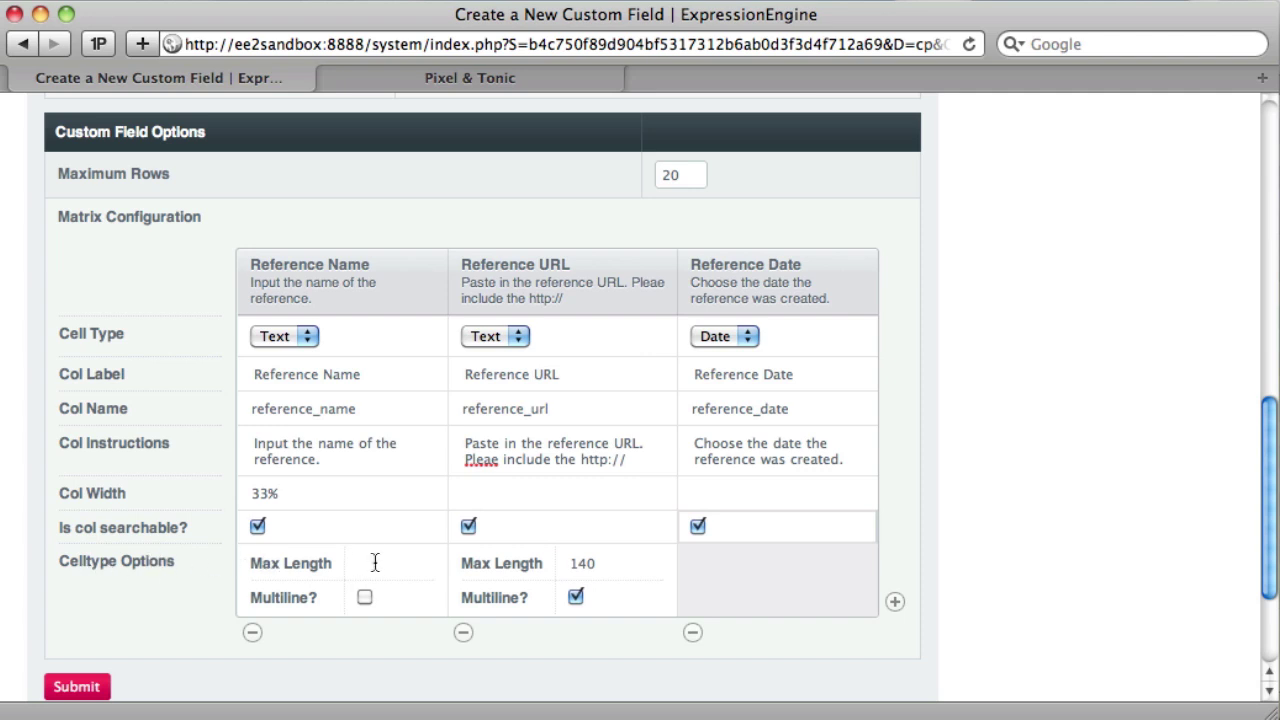
# Clear the Reference URL column's maximum length and set the Reference Name column's maximum length to 140.
pyautogui.doubleClick(620, 572)
pyautogui.press('BackSpace')
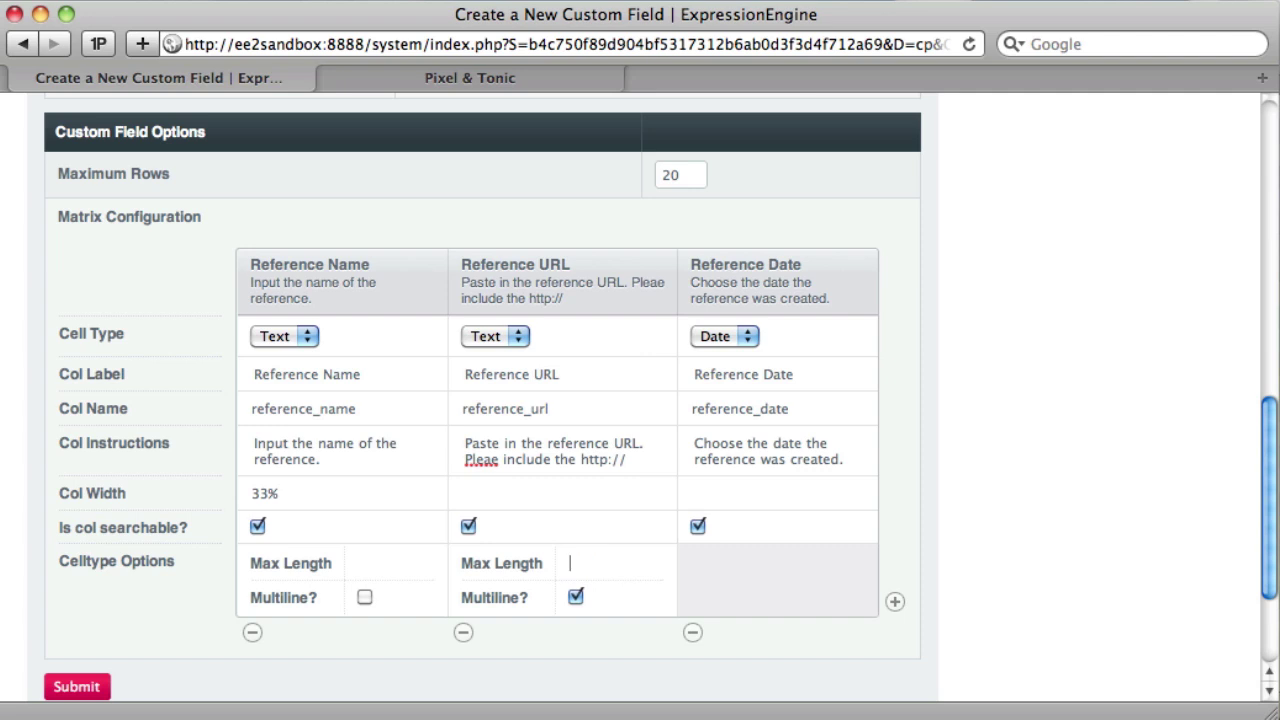
pyautogui.click(381, 568)
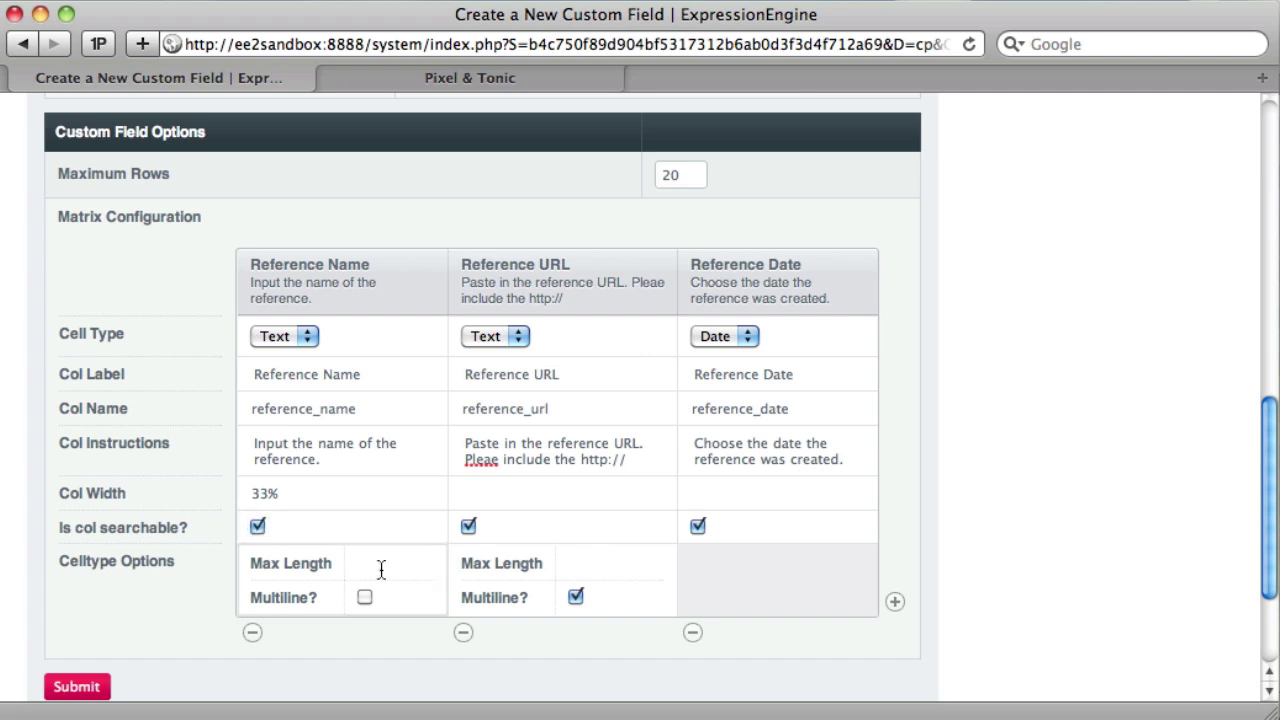
pyautogui.write('140')
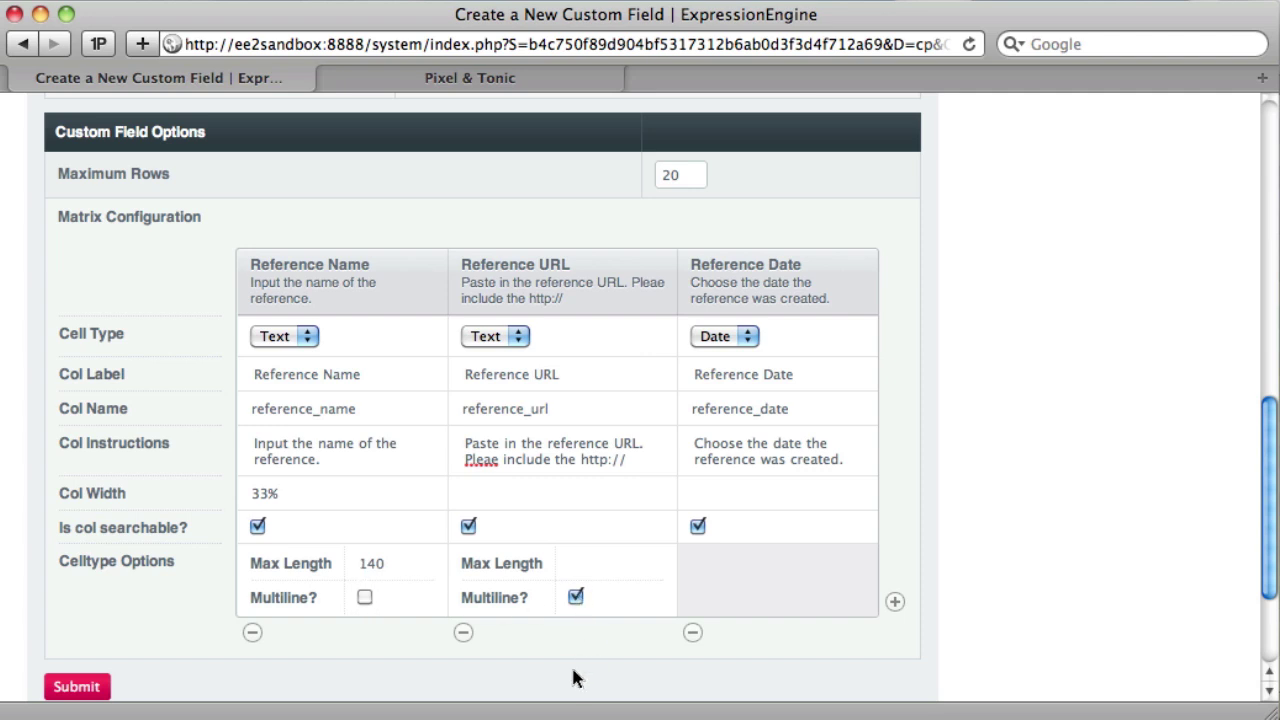
# Submit the completed References custom field to save it in the News field group.
pyautogui.scroll(-2, 1163, 498)
pyautogui.scroll(2, 1163, 503)
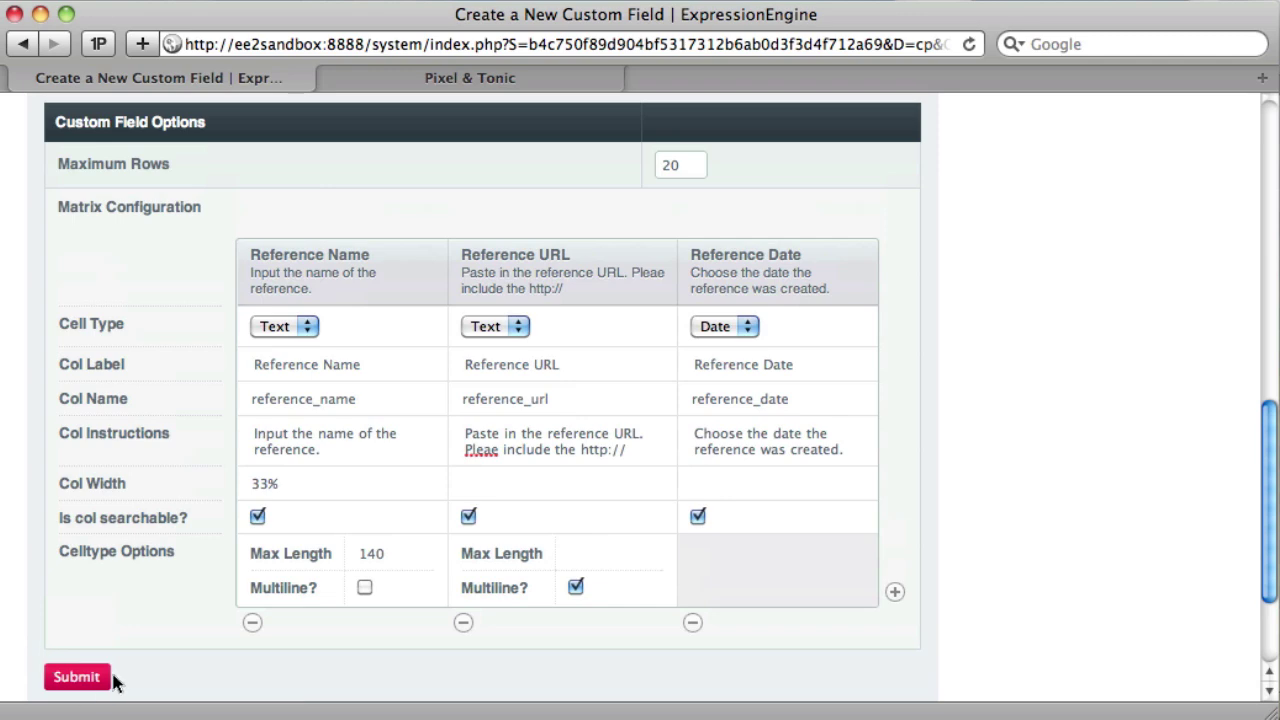
pyautogui.click(88, 677)
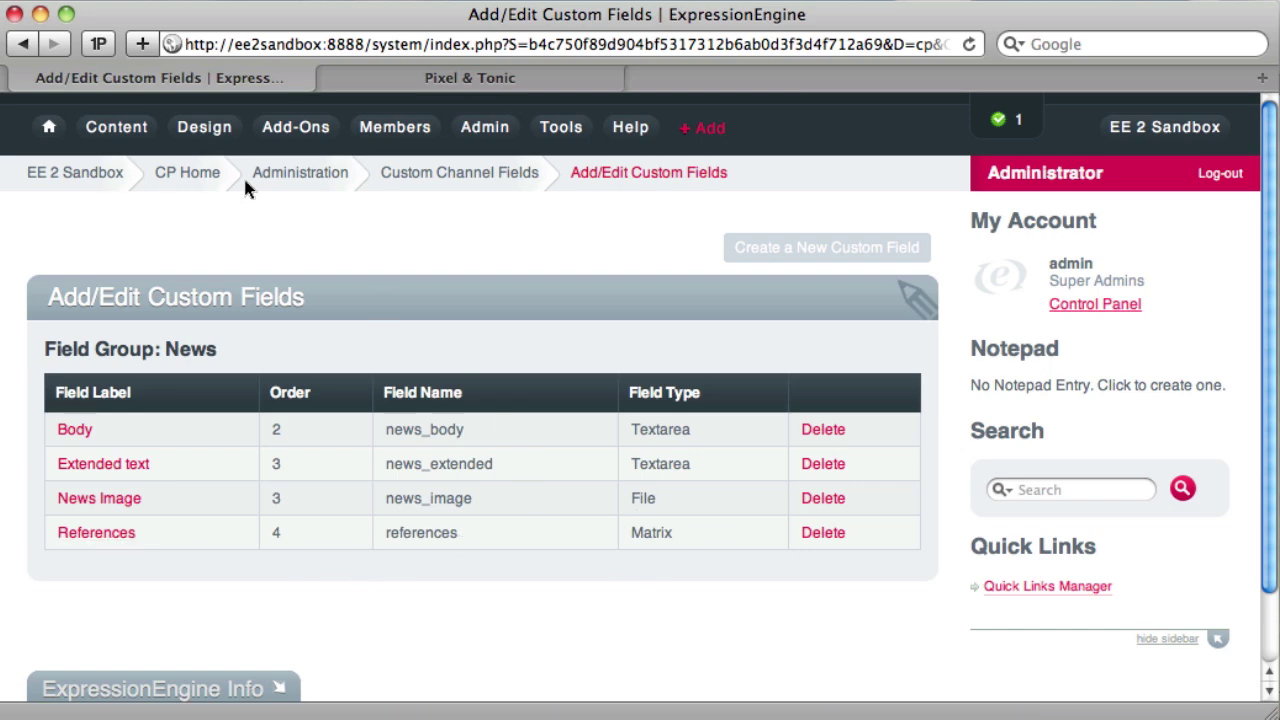
# Open a new entry form for the News channel and check how the References matrix field is laid out.
pyautogui.moveTo(88, 134)
pyautogui.moveTo(108, 178)
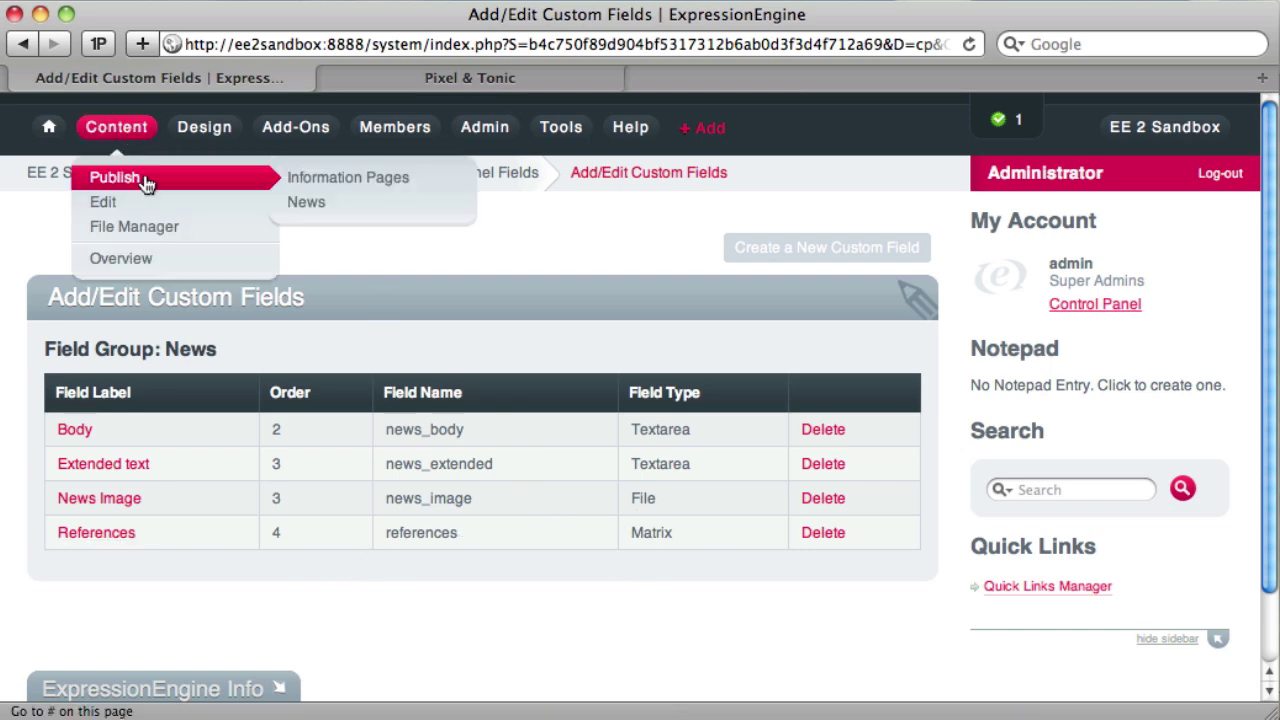
pyautogui.click(303, 201)
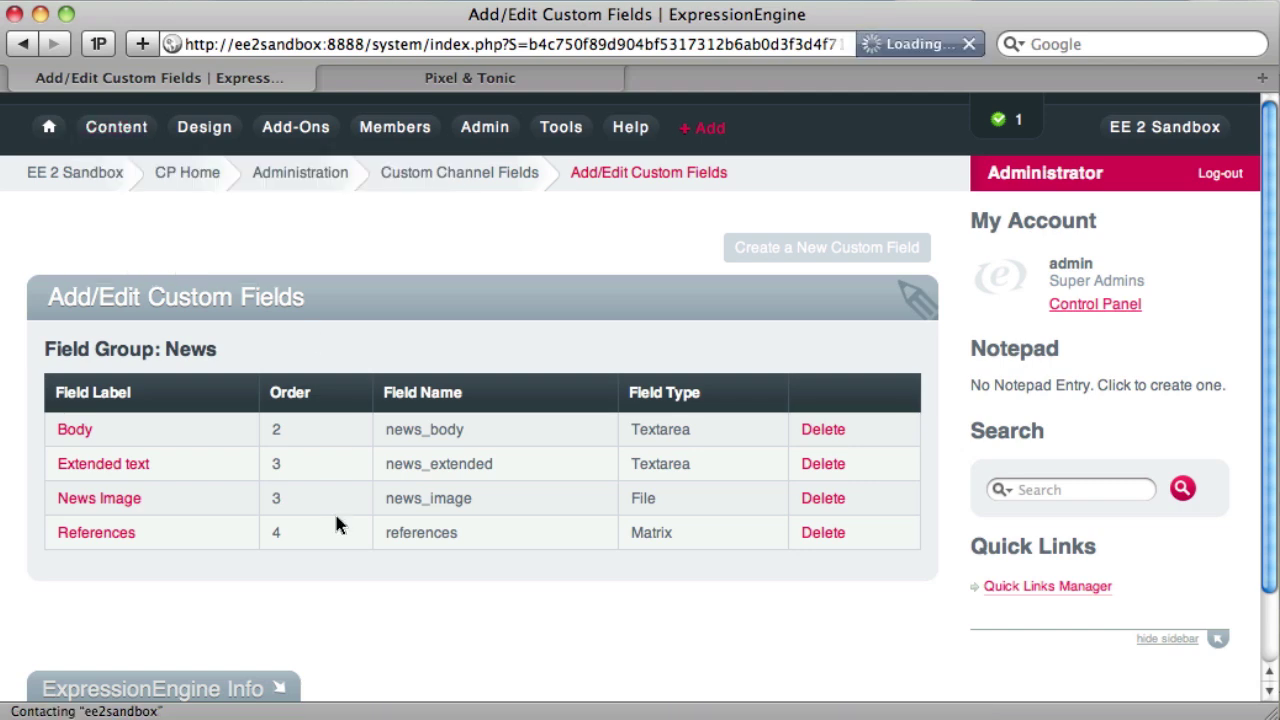
pyautogui.scroll(-5, 957, 403)
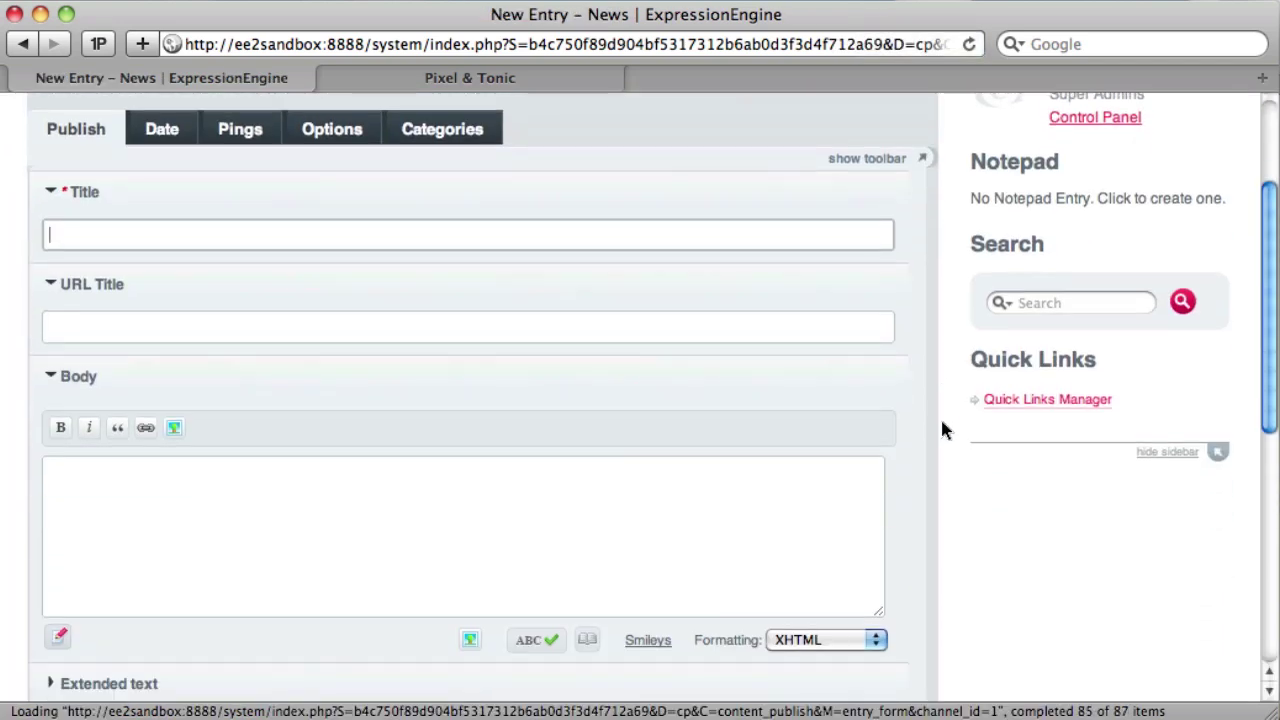
pyautogui.scroll(-5, 942, 424)
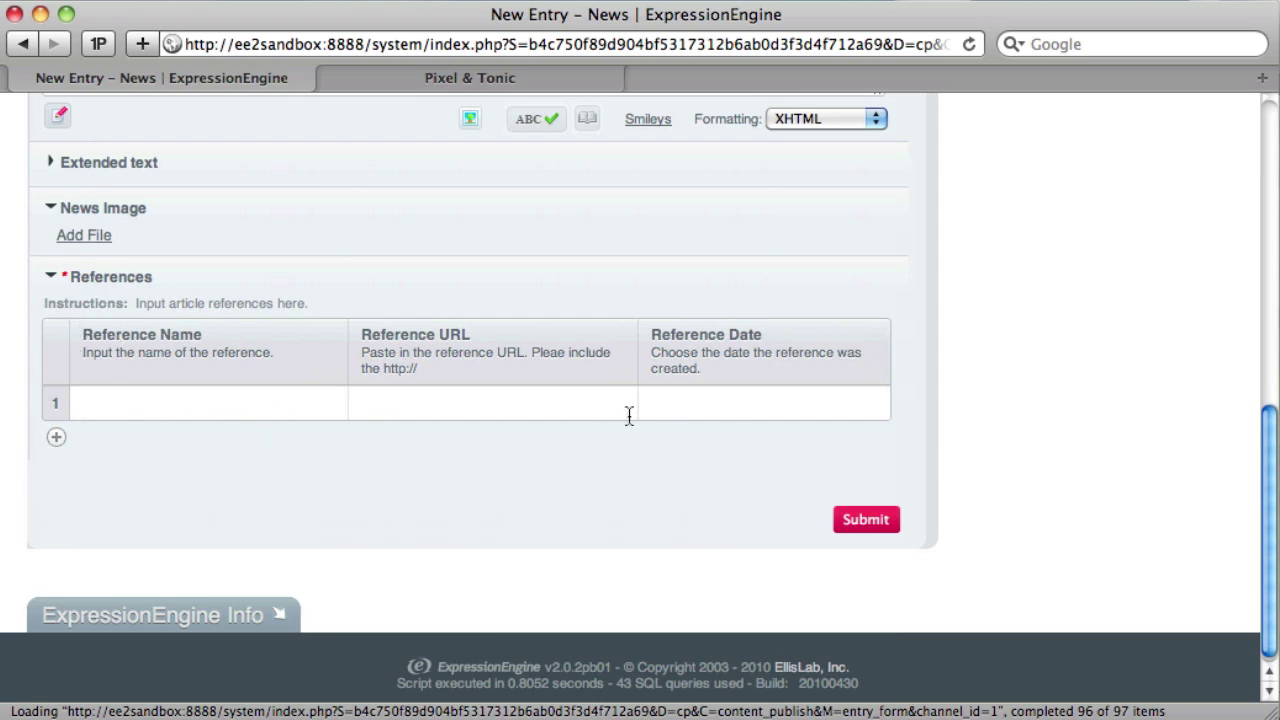
pyautogui.scroll(10, 604, 547)
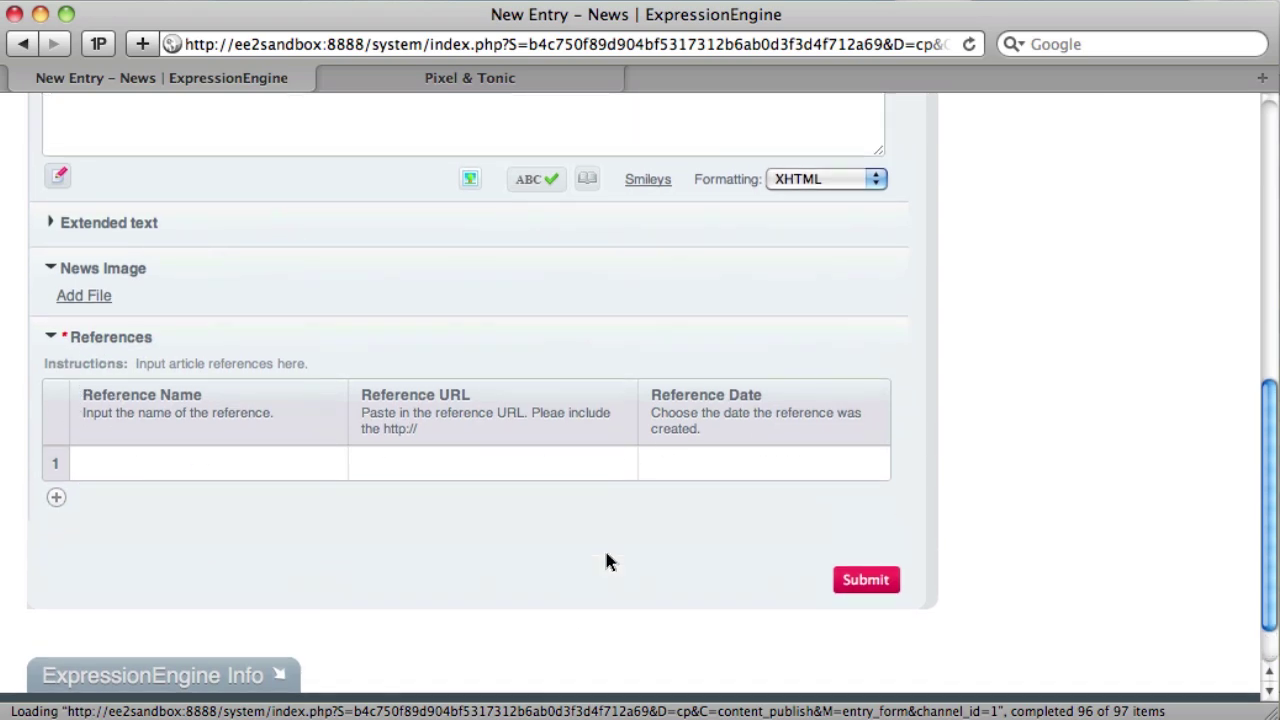
# Go to the list of existing entries and open the news entry "Welcome to the Example Site!" for editing.
pyautogui.moveTo(105, 137)
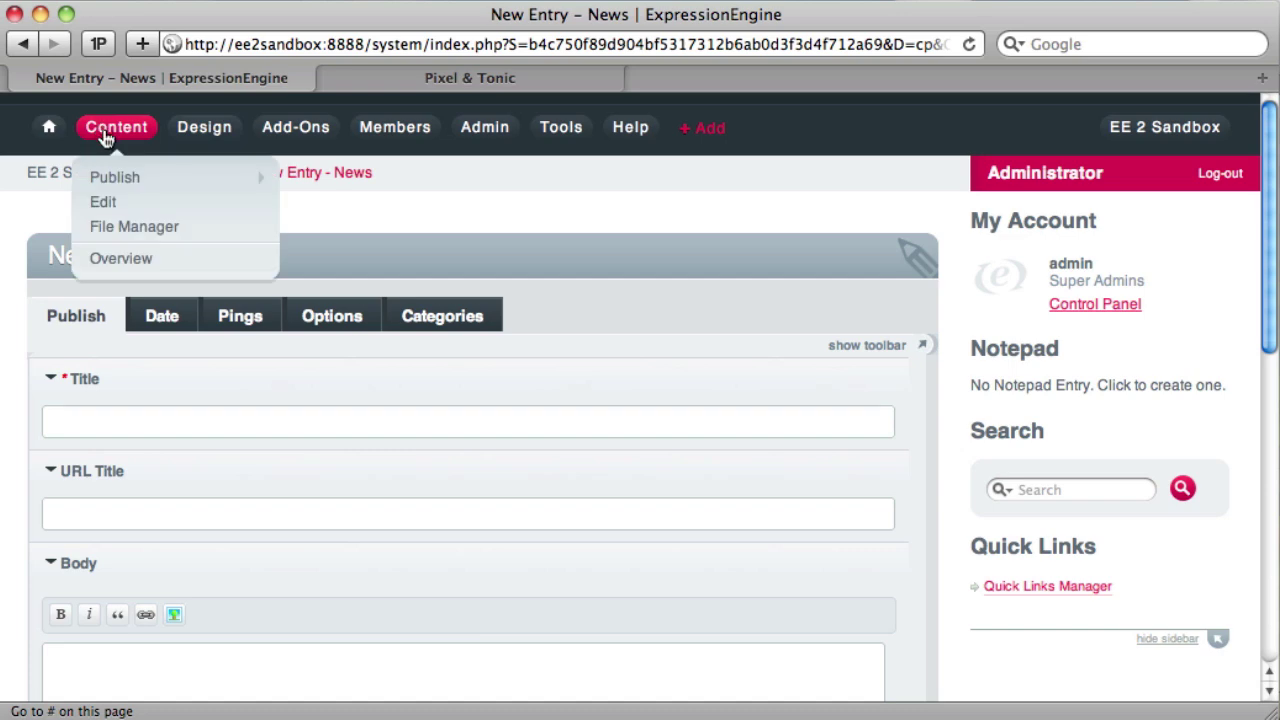
pyautogui.click(104, 202)
pyautogui.scroll(-10, 139, 441)
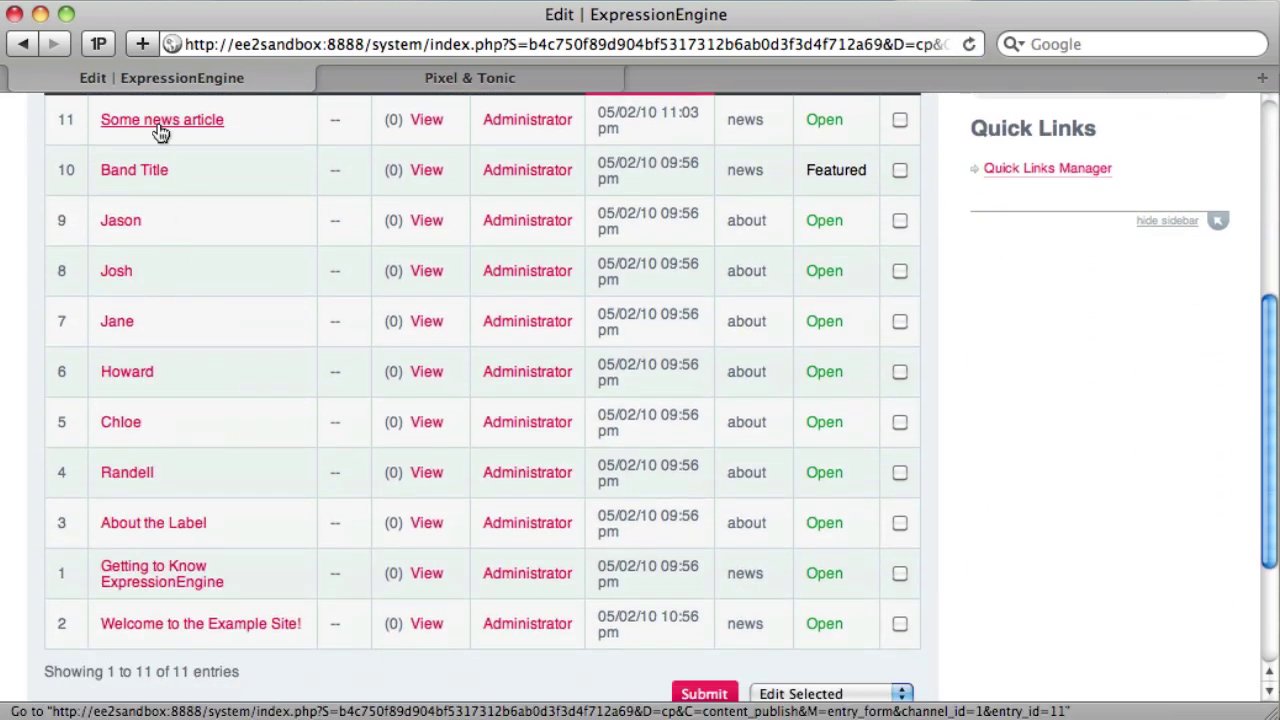
pyautogui.scroll(-1, 165, 420)
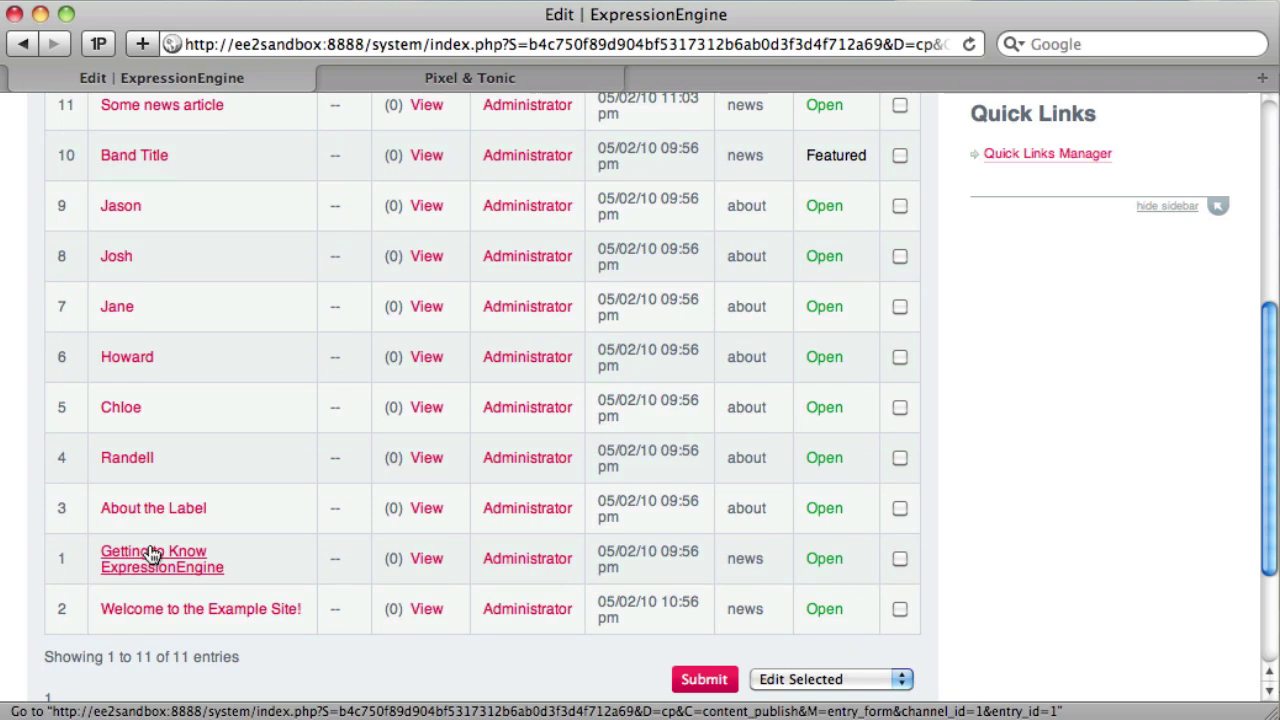
pyautogui.click(160, 610)
pyautogui.scroll(-5, 905, 457)
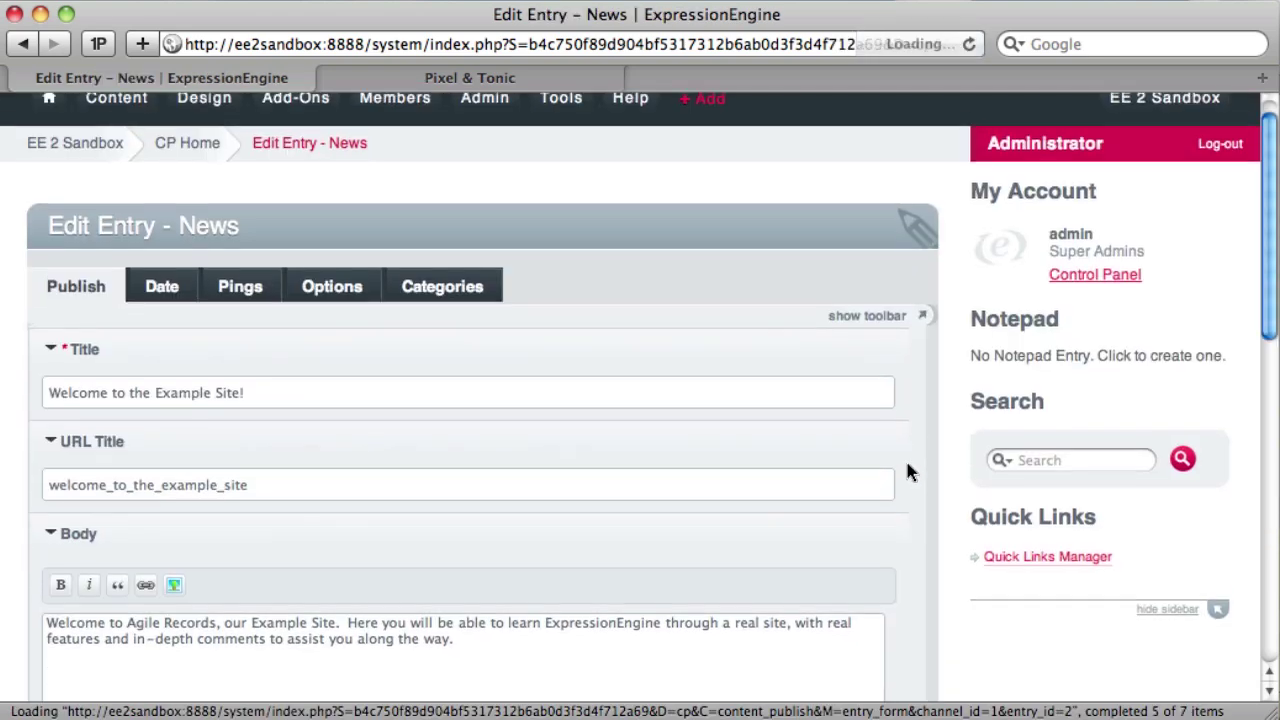
pyautogui.scroll(-10, 928, 478)
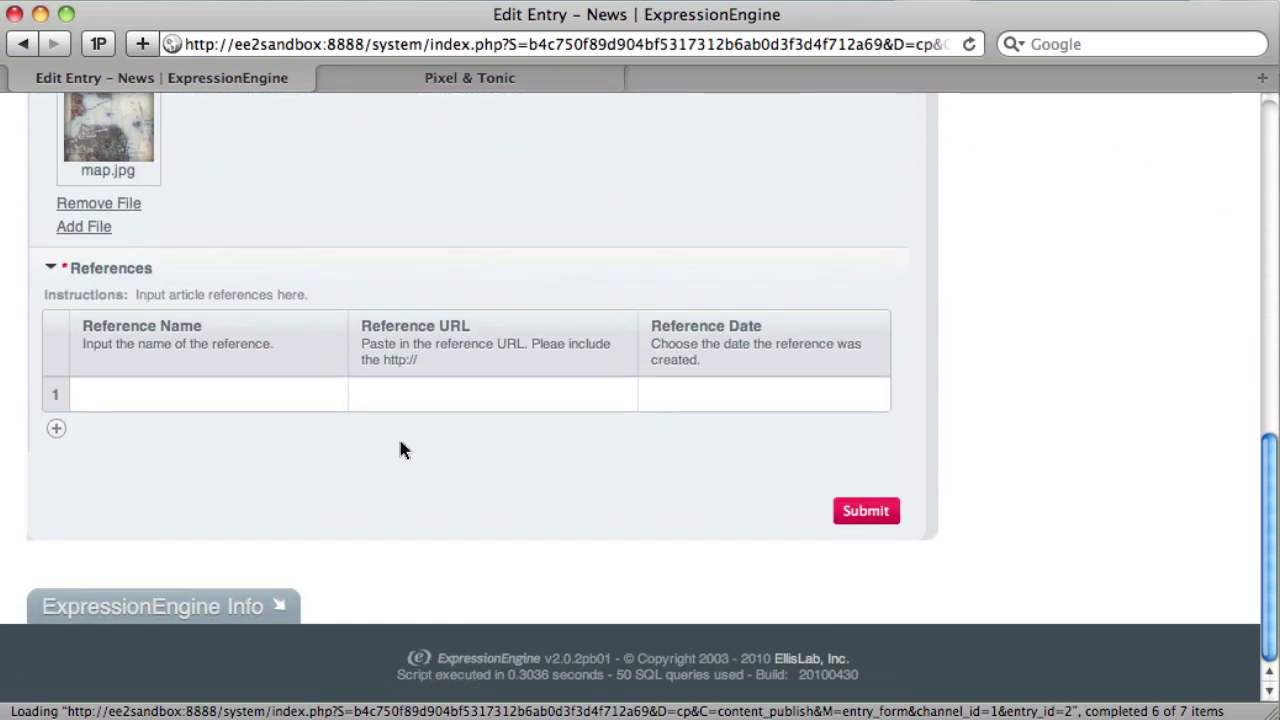
pyautogui.click(160, 399)
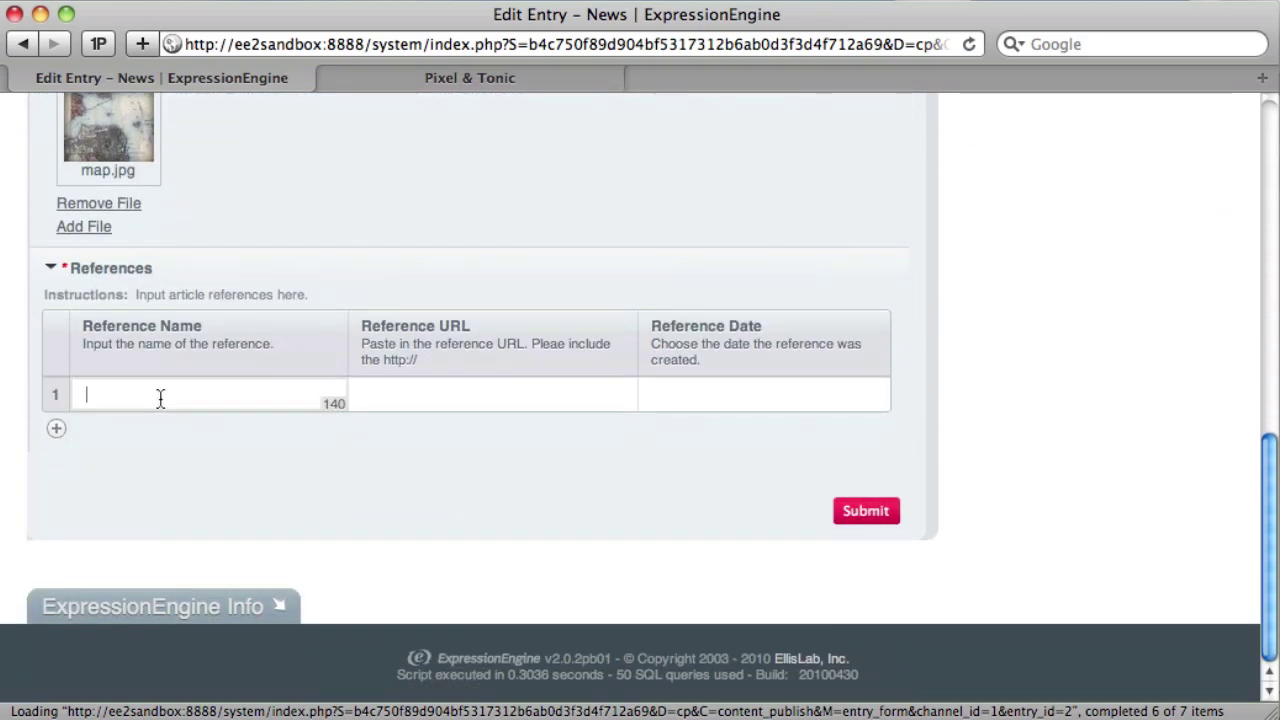
pyautogui.write('Reference 1')
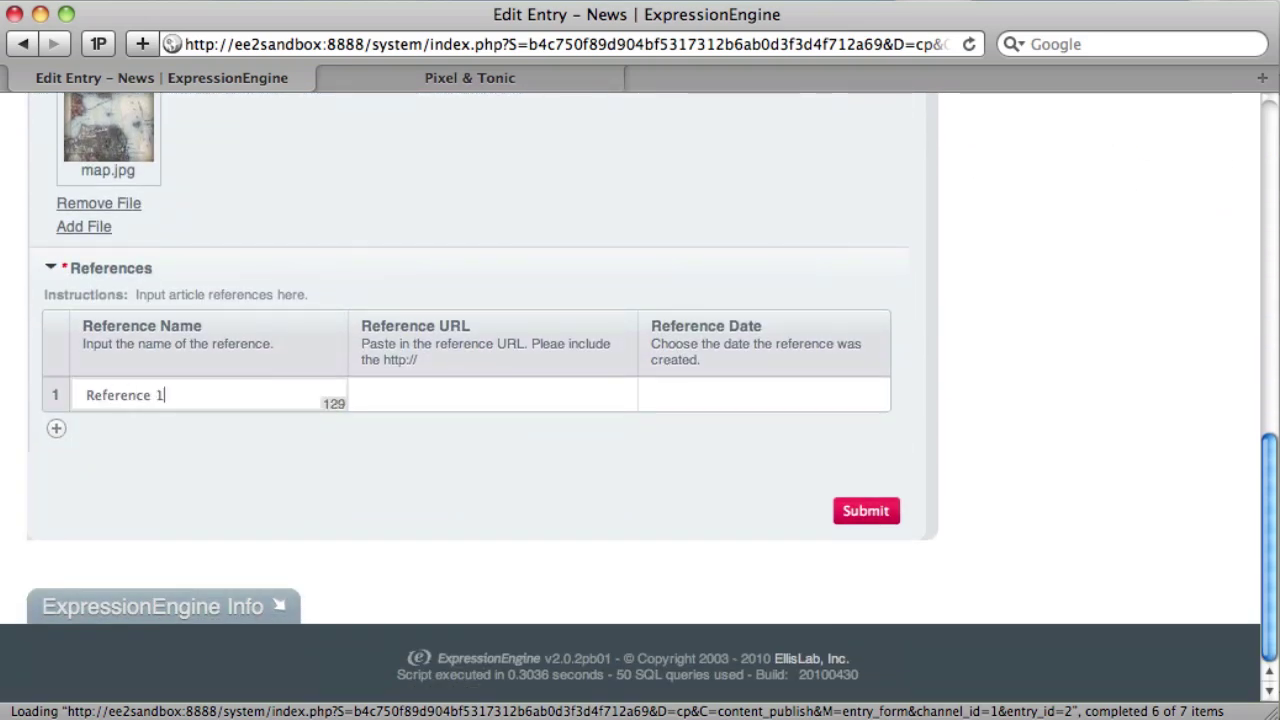
pyautogui.click(400, 395)
pyautogui.write('http:/')
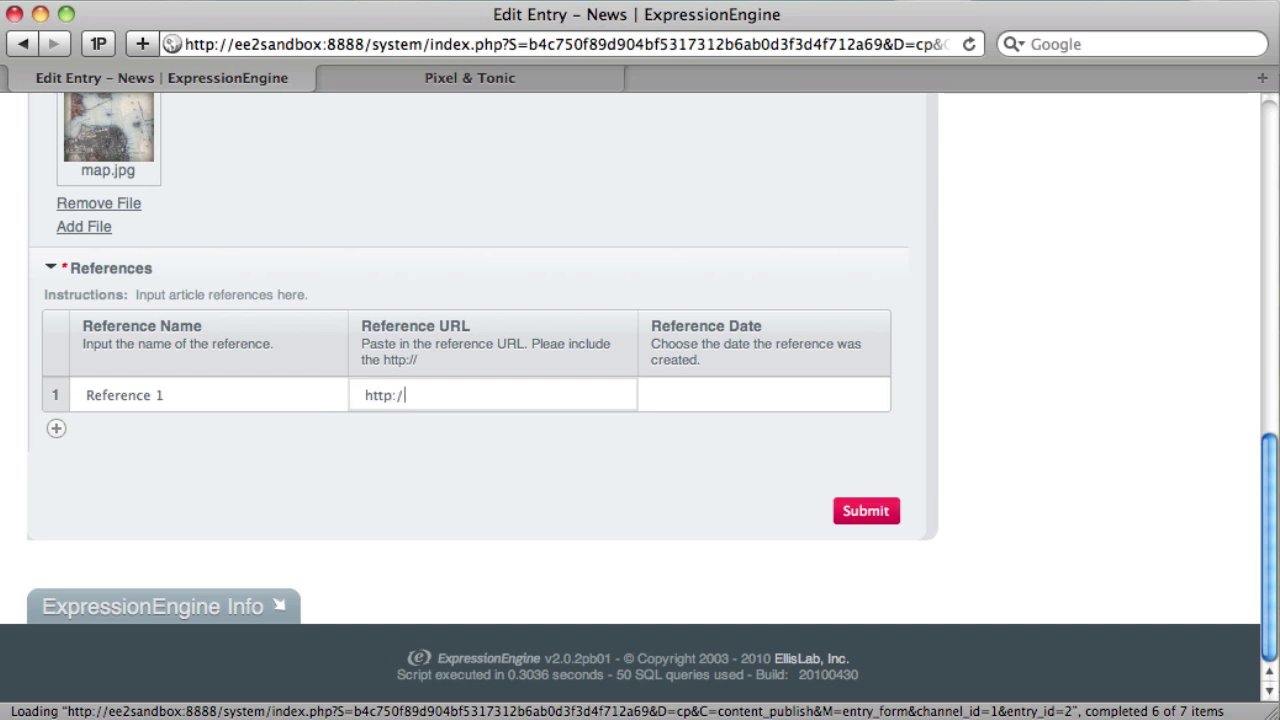
pyautogui.write('/eeinsider.com')
# Set the first reference's date to February 17, 2010.
pyautogui.click(700, 395)
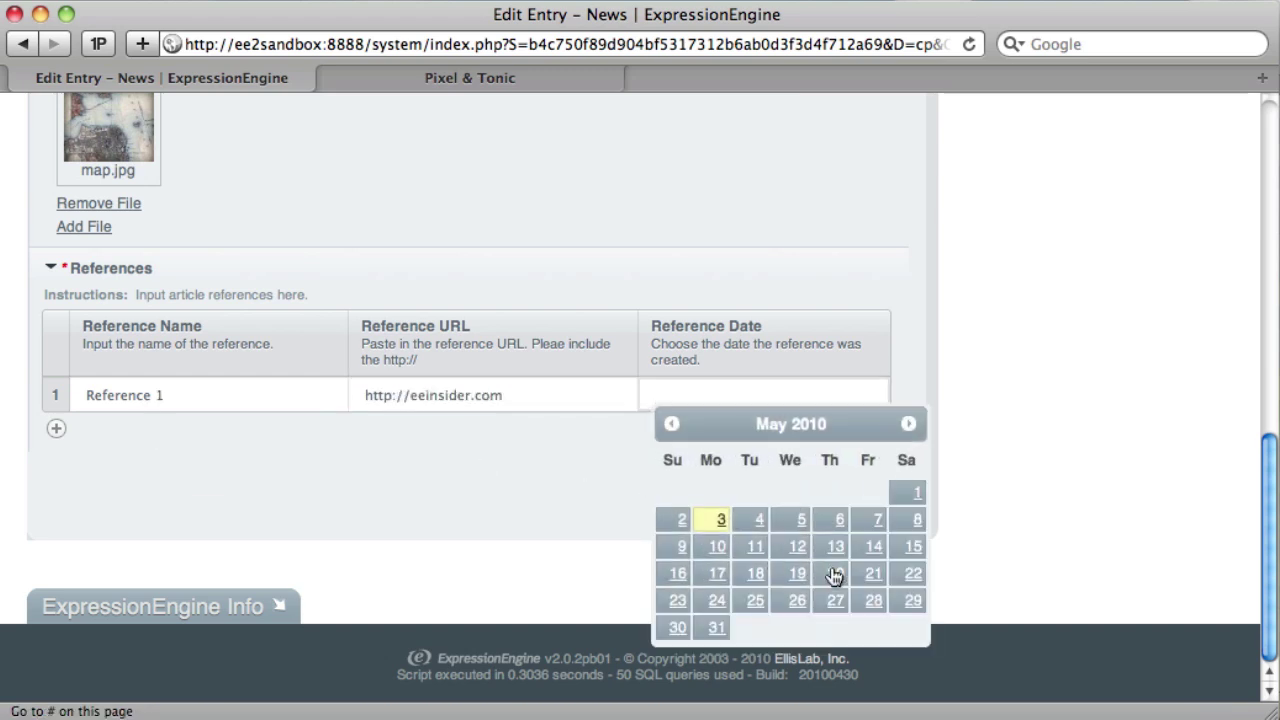
pyautogui.click(662, 424)
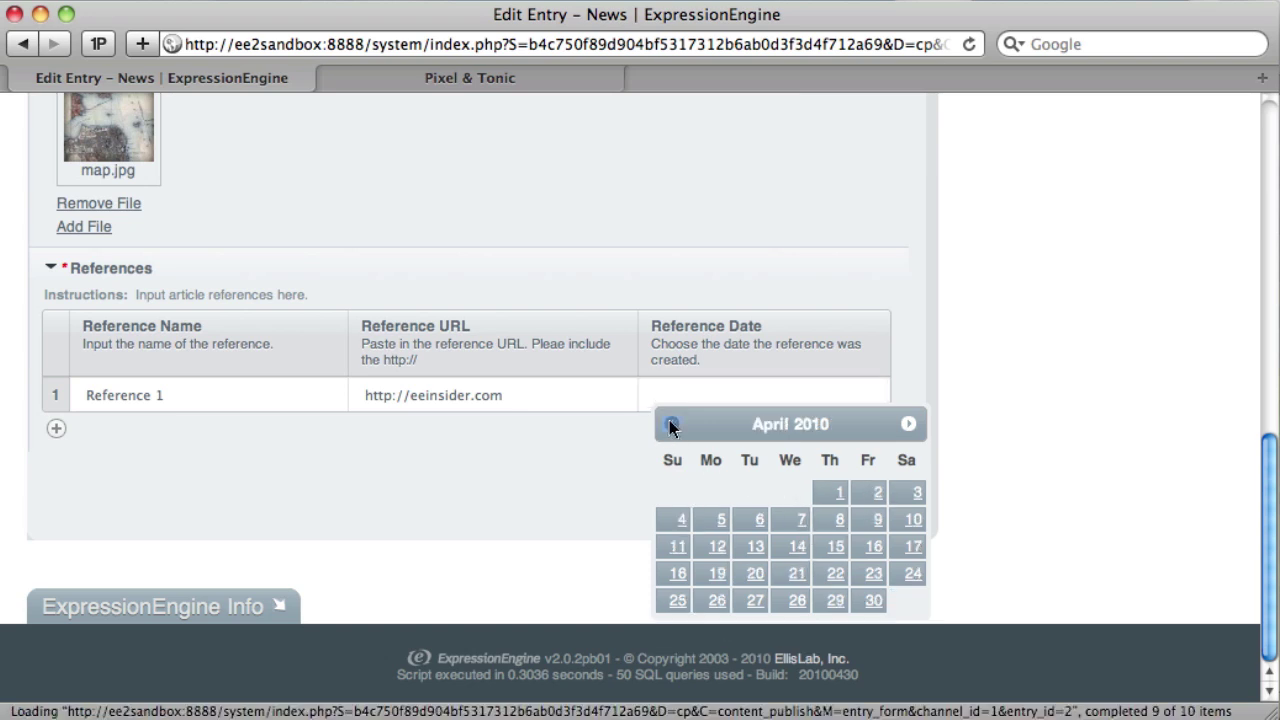
pyautogui.click(669, 421)
pyautogui.click(669, 421)
pyautogui.click(795, 551)
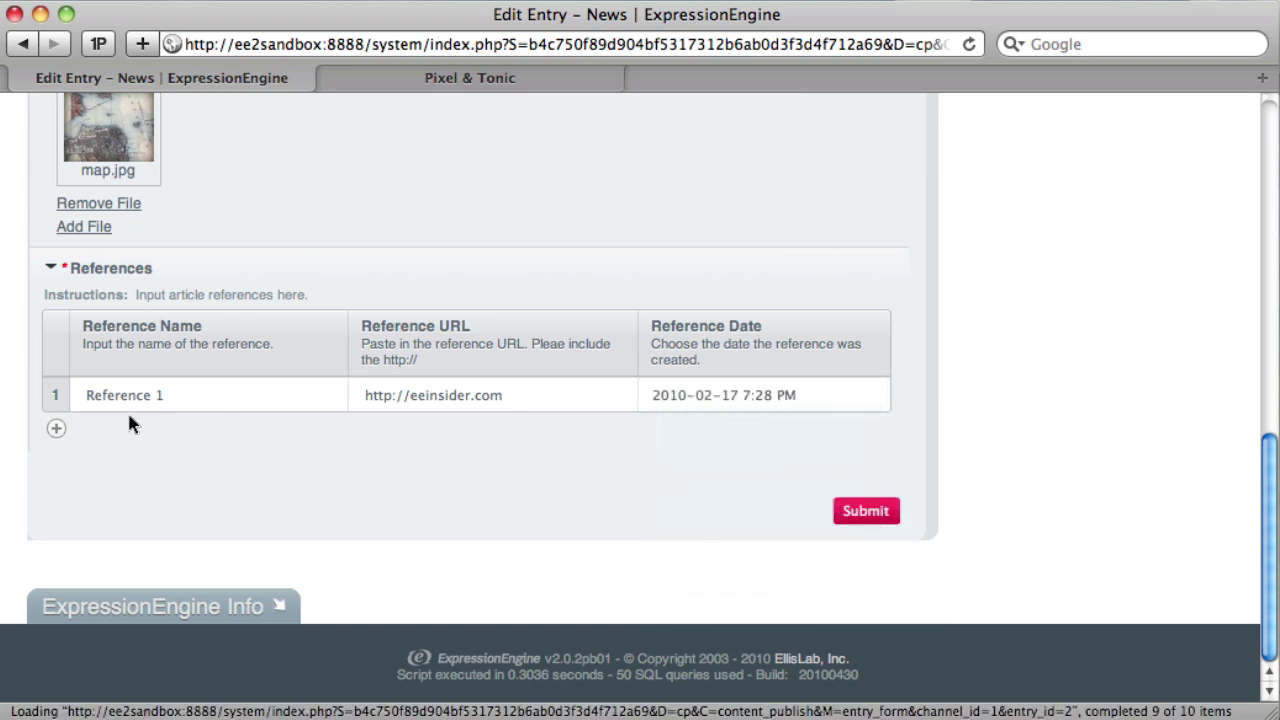
pyautogui.click(68, 427)
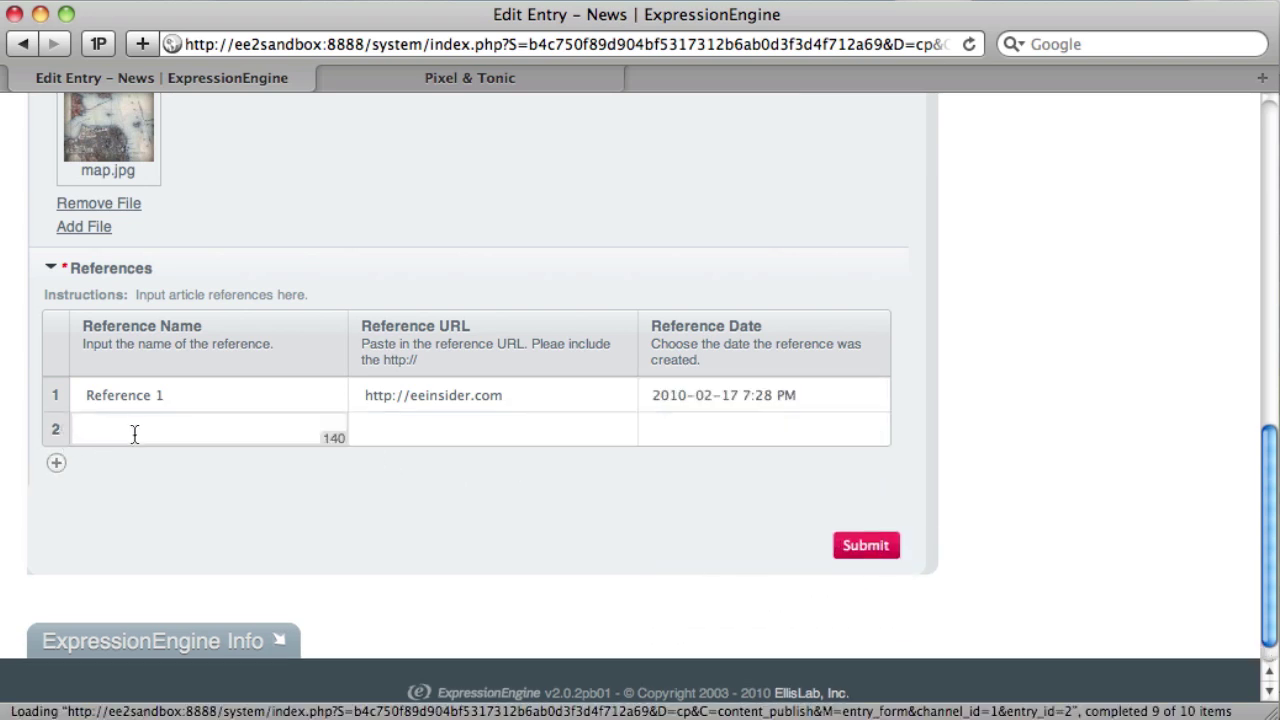
pyautogui.write('Reference 2')
pyautogui.press('Tab')
pyautogui.write('http://ee')
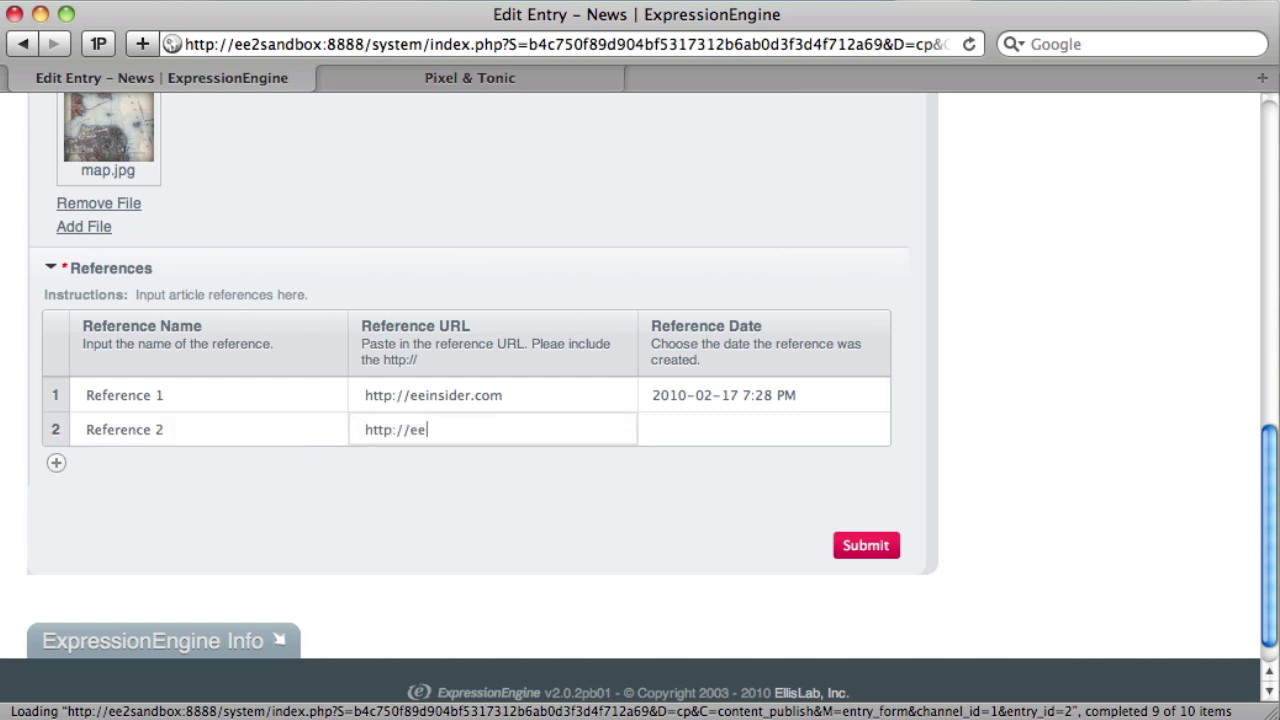
pyautogui.write('screencasts.com')
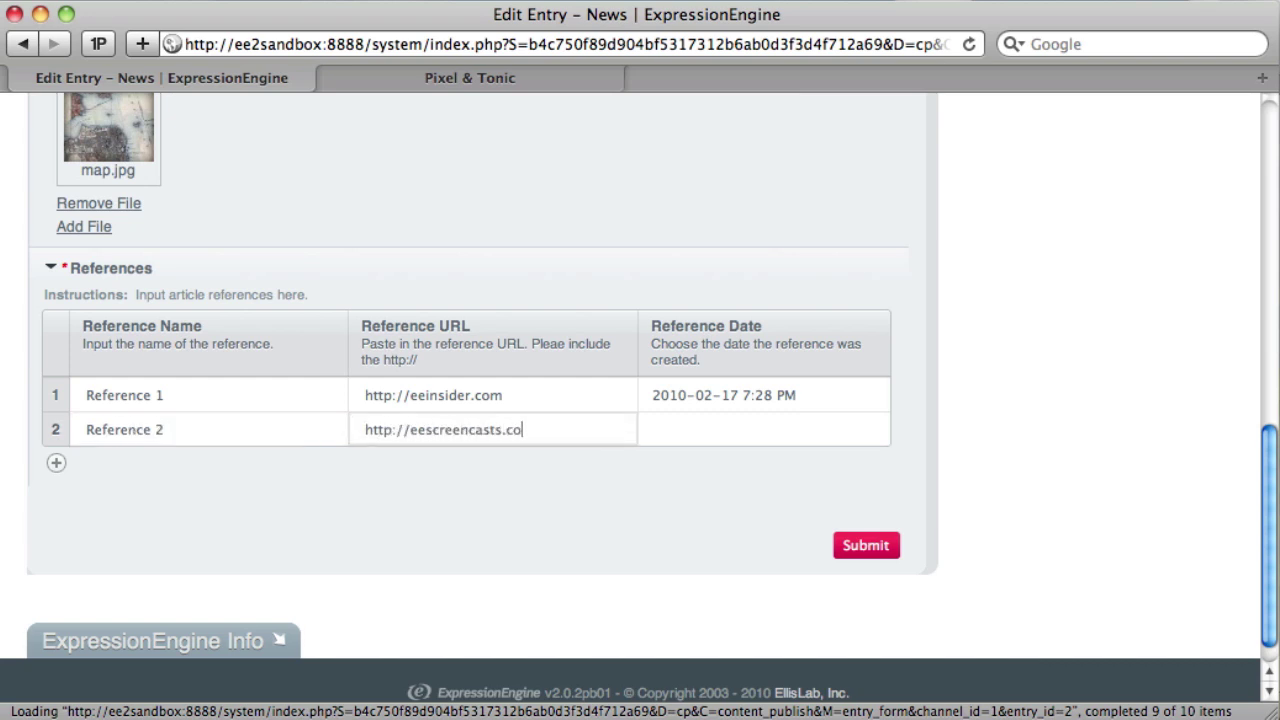
# Set the second reference's date to April 26, 2009.
pyautogui.press('Tab')
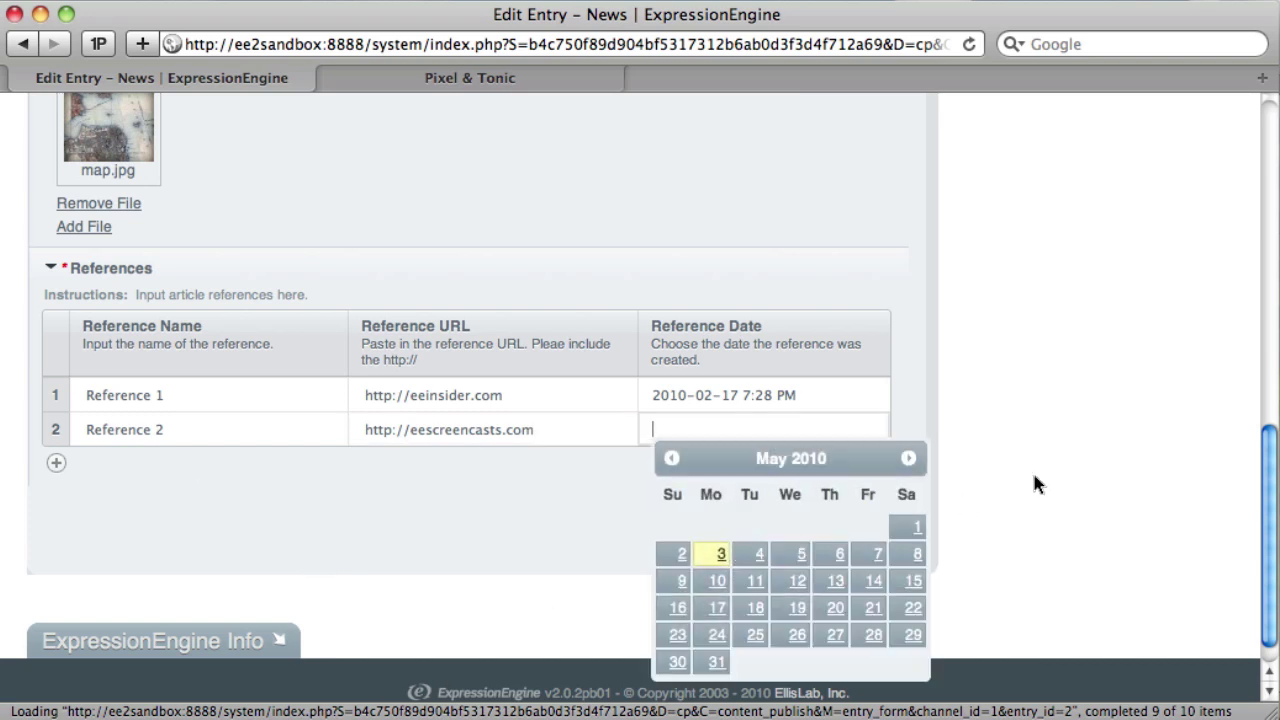
pyautogui.click(670, 458)
pyautogui.click(670, 458)
pyautogui.click(670, 458)
pyautogui.click(670, 458)
pyautogui.click(670, 458)
pyautogui.click(670, 458)
pyautogui.click(670, 458)
pyautogui.click(670, 458)
pyautogui.click(670, 458)
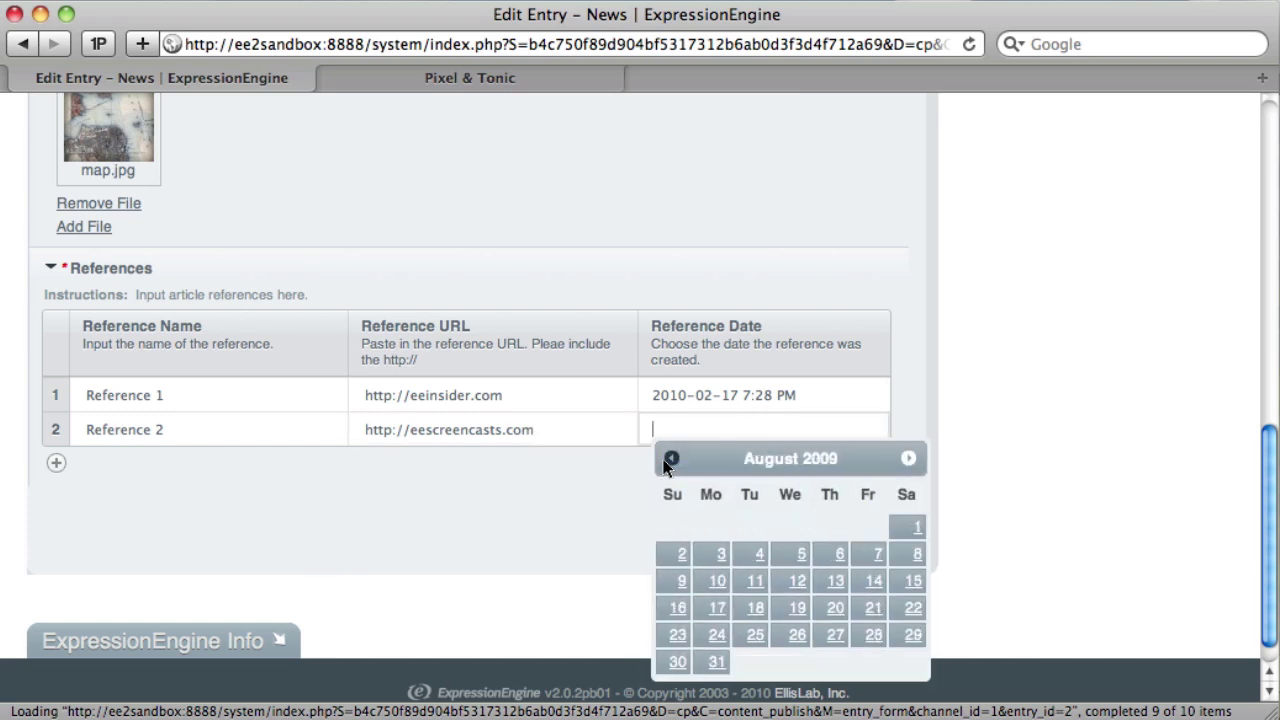
pyautogui.click(670, 458)
pyautogui.click(670, 458)
pyautogui.click(670, 458)
pyautogui.click(670, 458)
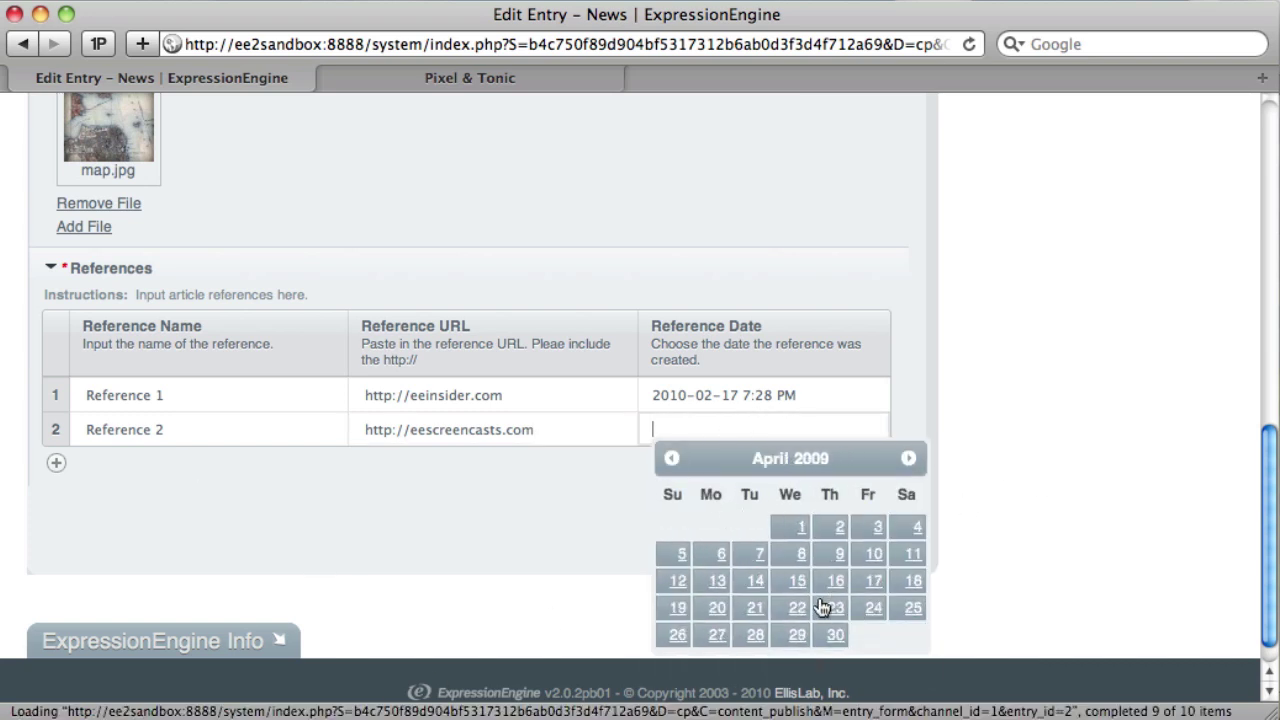
pyautogui.click(677, 635)
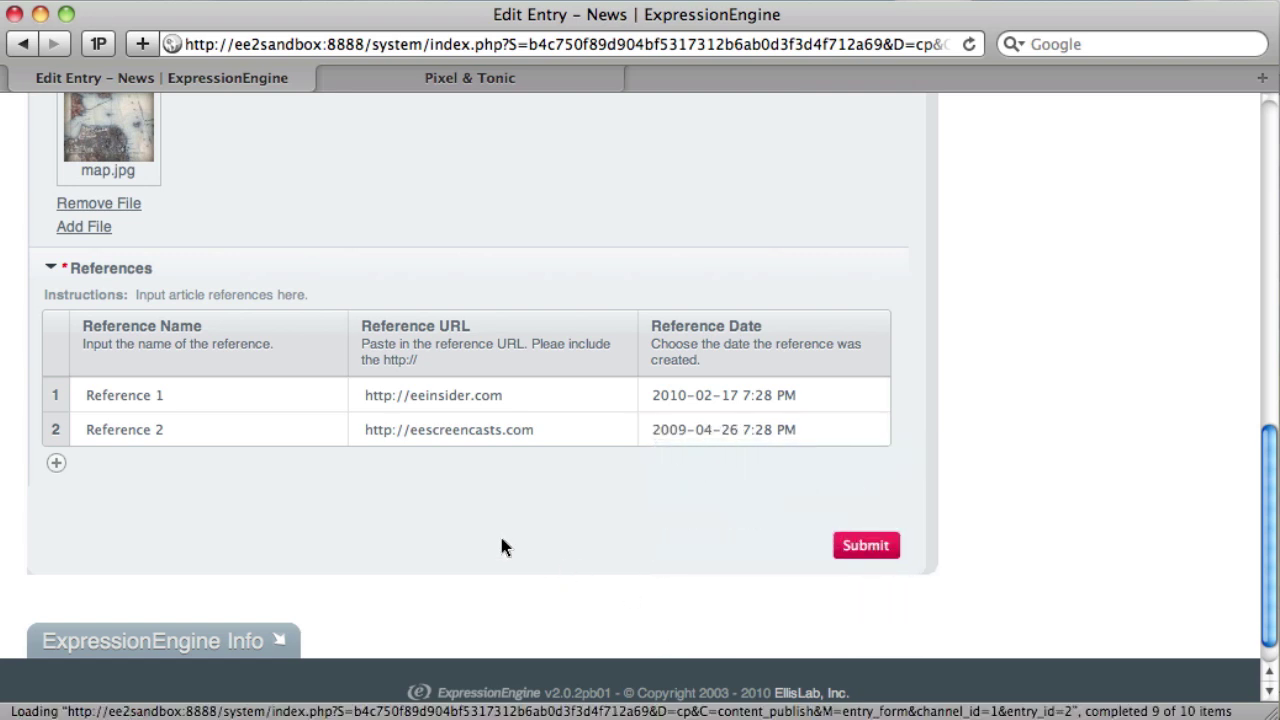
pyautogui.click(57, 466)
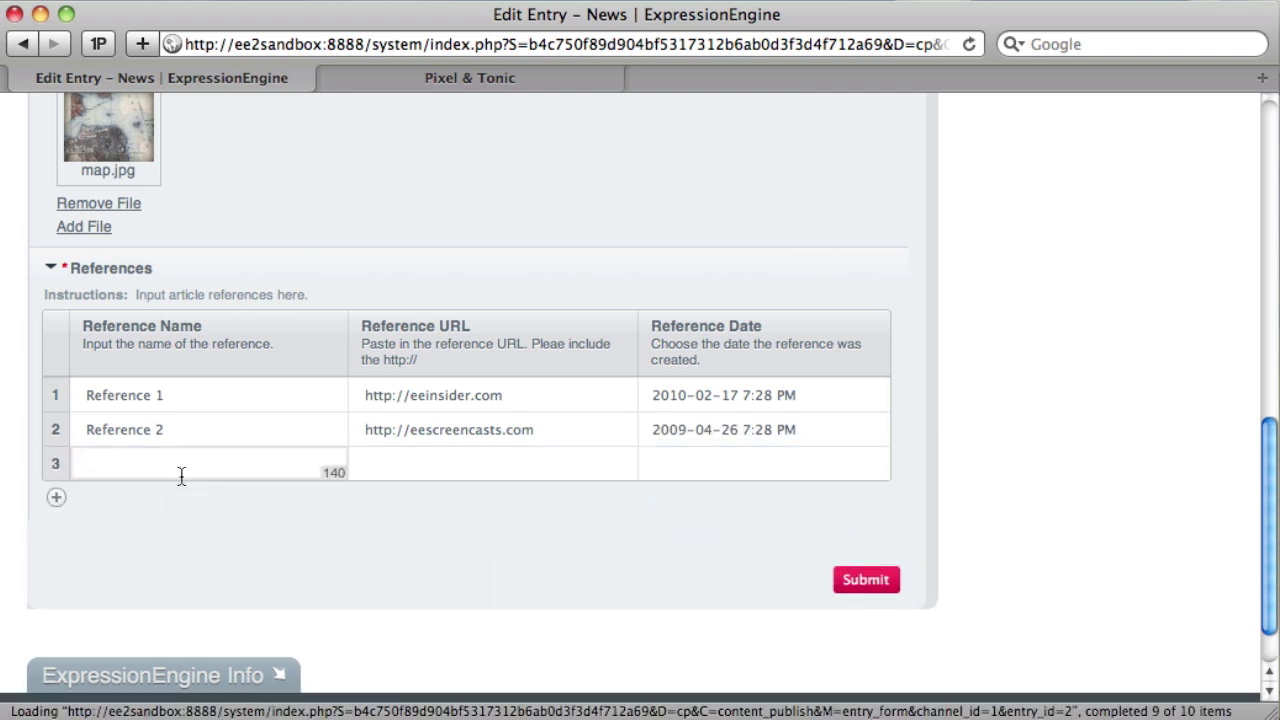
pyautogui.write('Reference 3')
pyautogui.click(366, 464)
pyautogui.write('http://eequ')
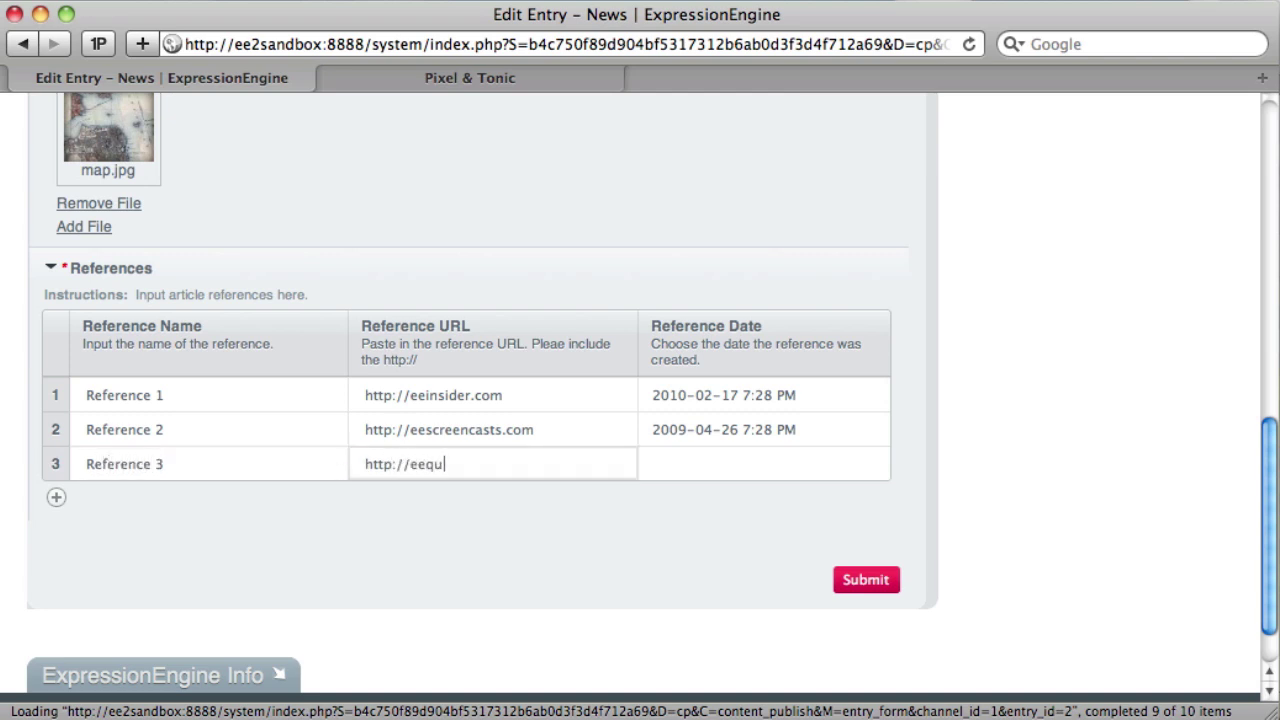
pyautogui.write('ickstartguide.com')
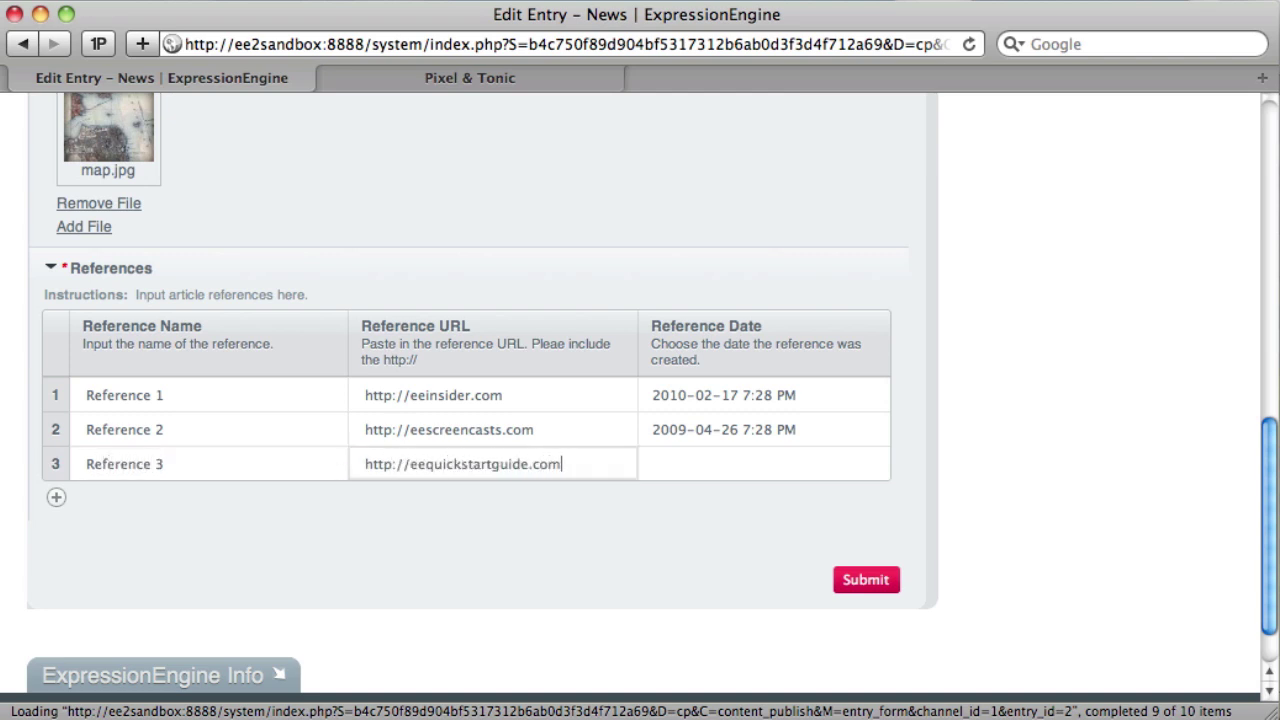
# Set the third reference's date to April 1, 2010 and submit the edited news entry.
pyautogui.press('Tab')
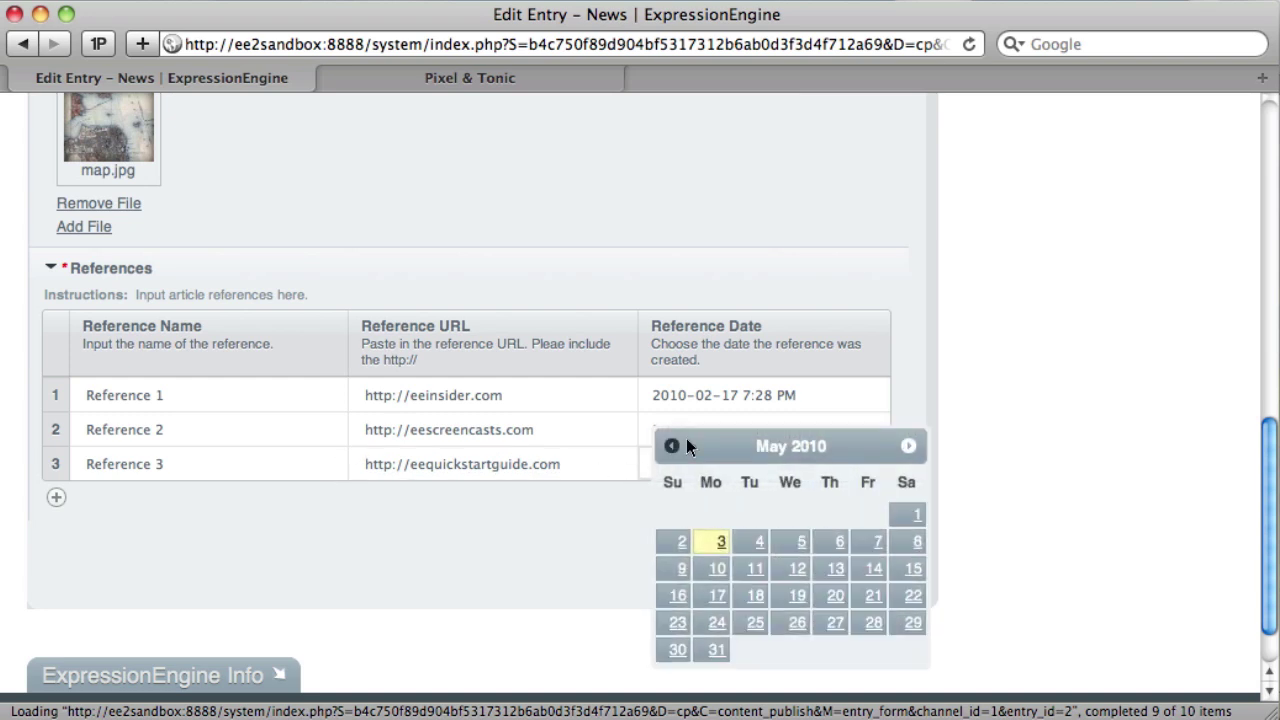
pyautogui.click(671, 447)
pyautogui.click(671, 447)
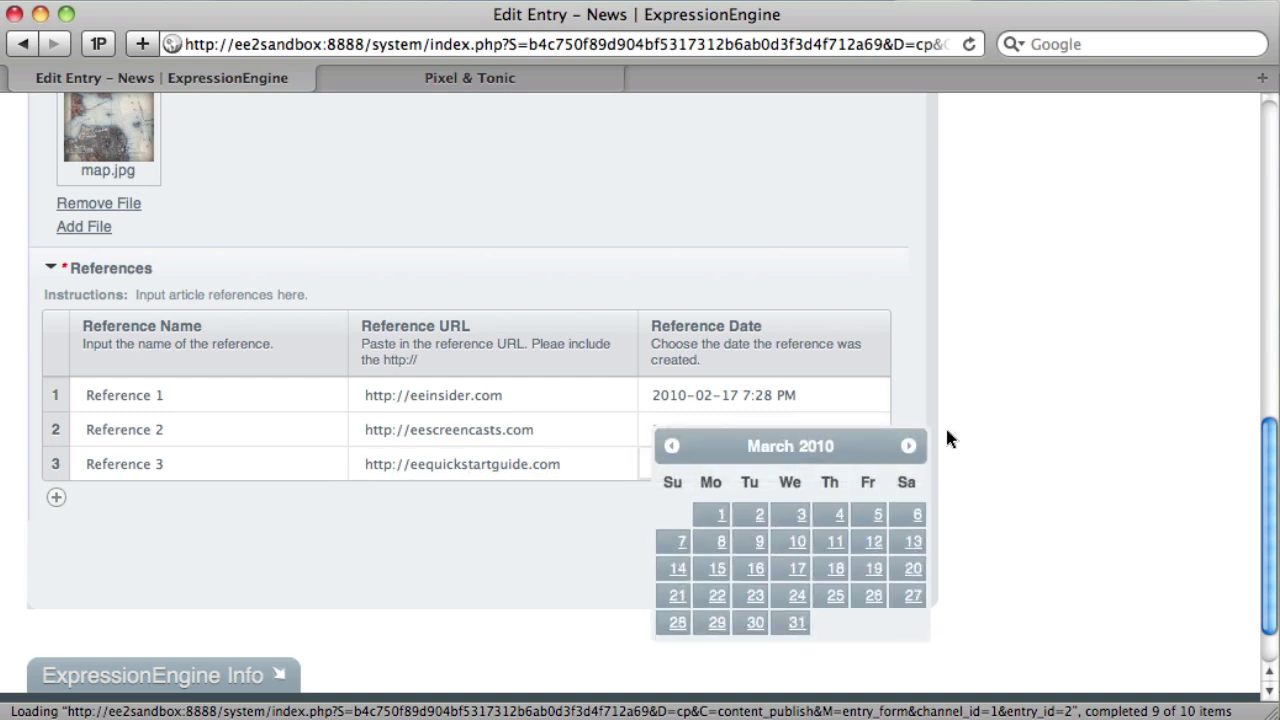
pyautogui.click(908, 446)
pyautogui.click(833, 514)
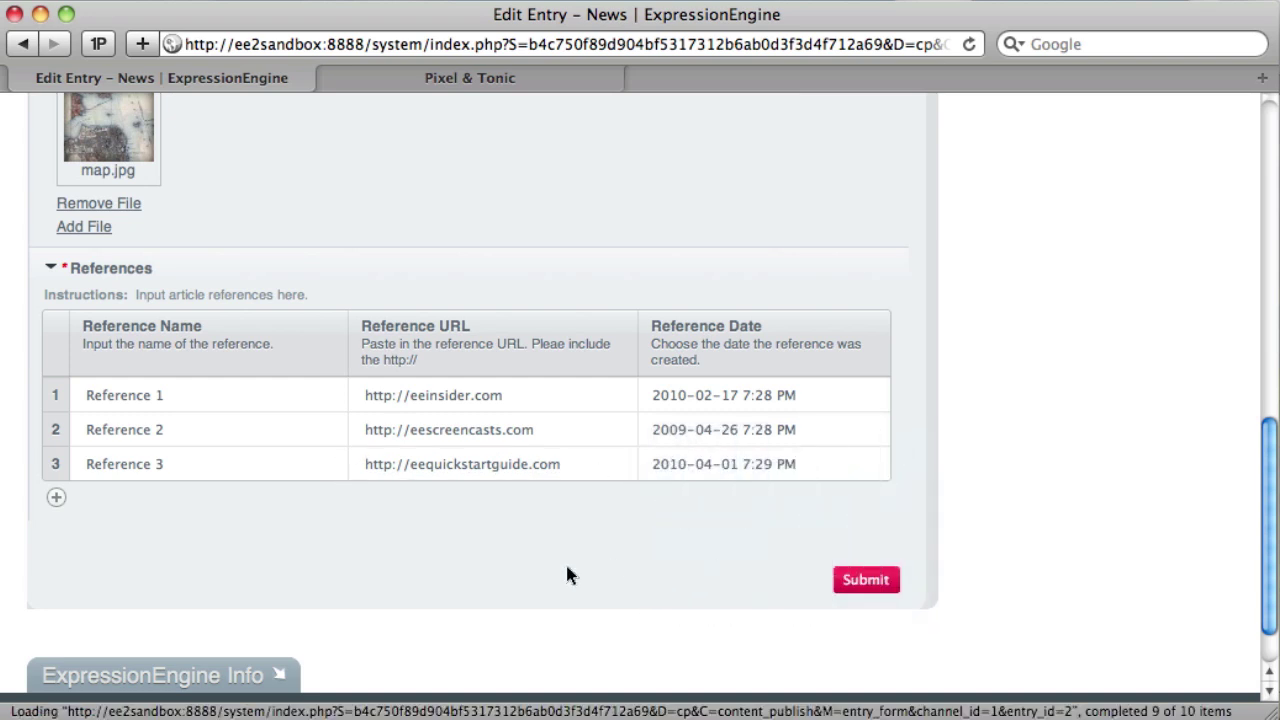
pyautogui.click(884, 580)
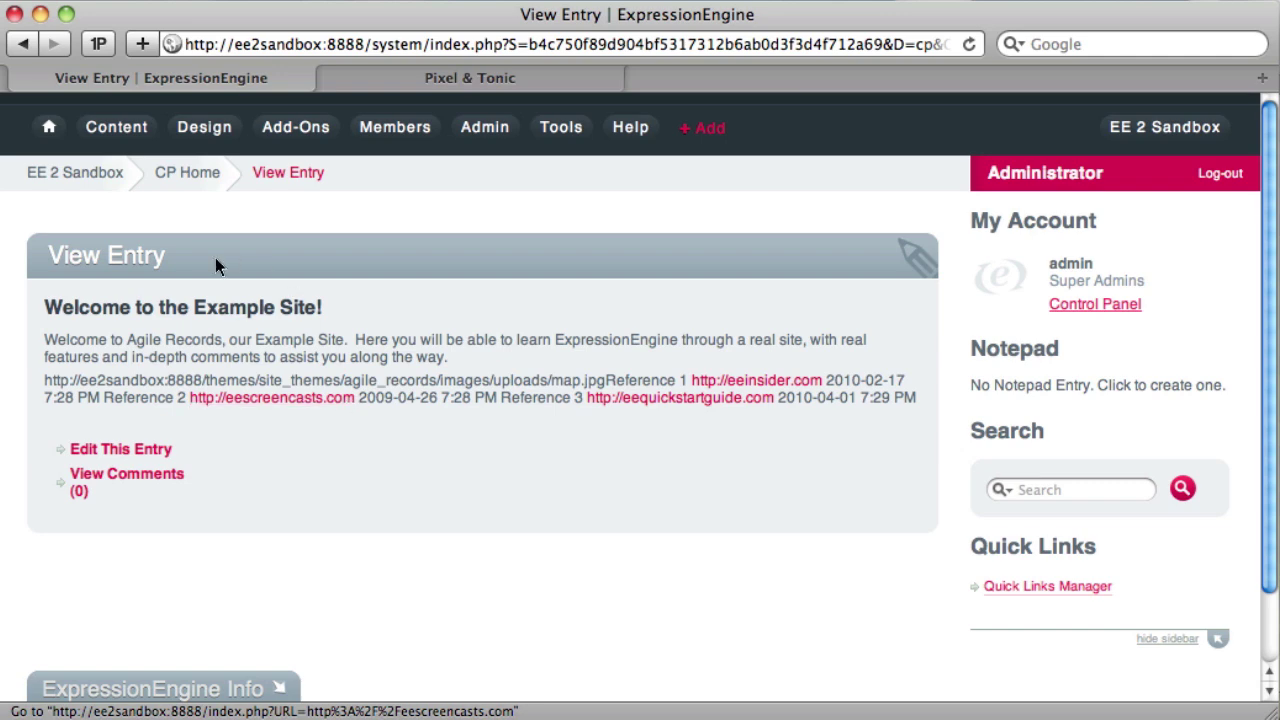
# Open the comments template of the news template group for editing.
pyautogui.click(228, 145)
pyautogui.moveTo(223, 171)
pyautogui.moveTo(389, 177)
pyautogui.moveTo(664, 222)
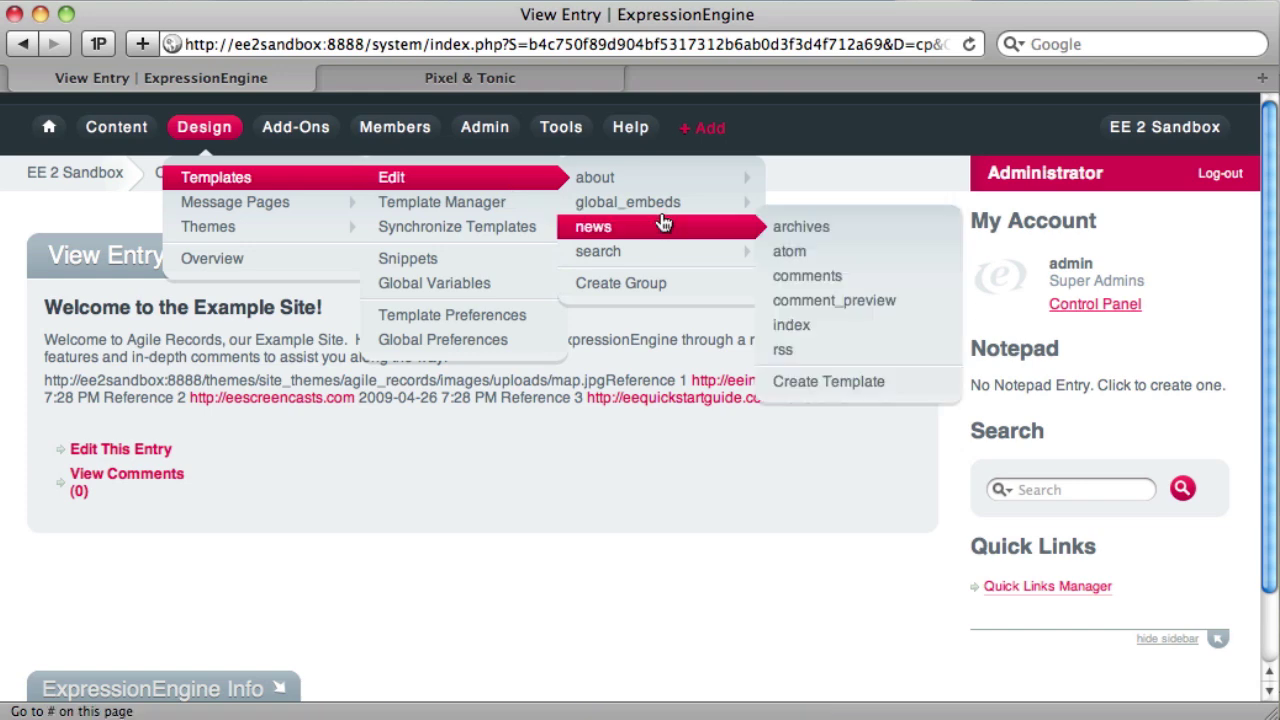
pyautogui.click(805, 284)
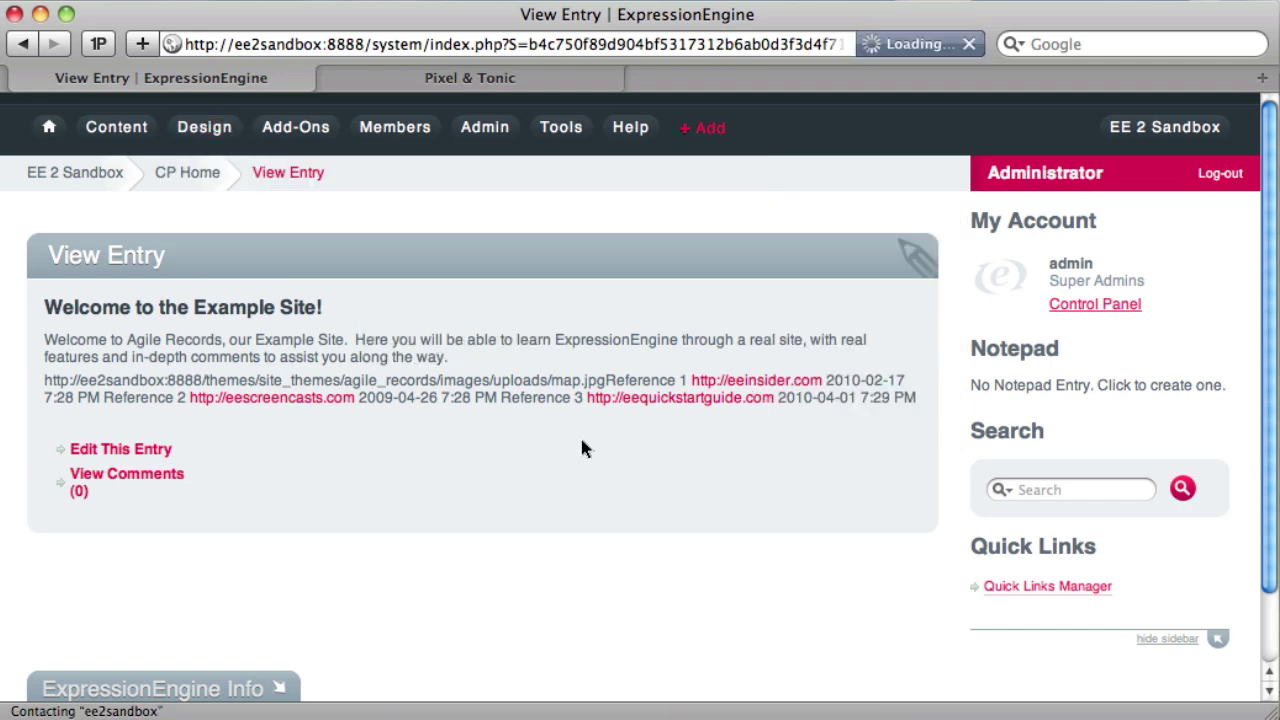
# Insert an opening {references} tag after the custom channel fields comment, above the {if news_image} conditional.
pyautogui.scroll(-5, 960, 443)
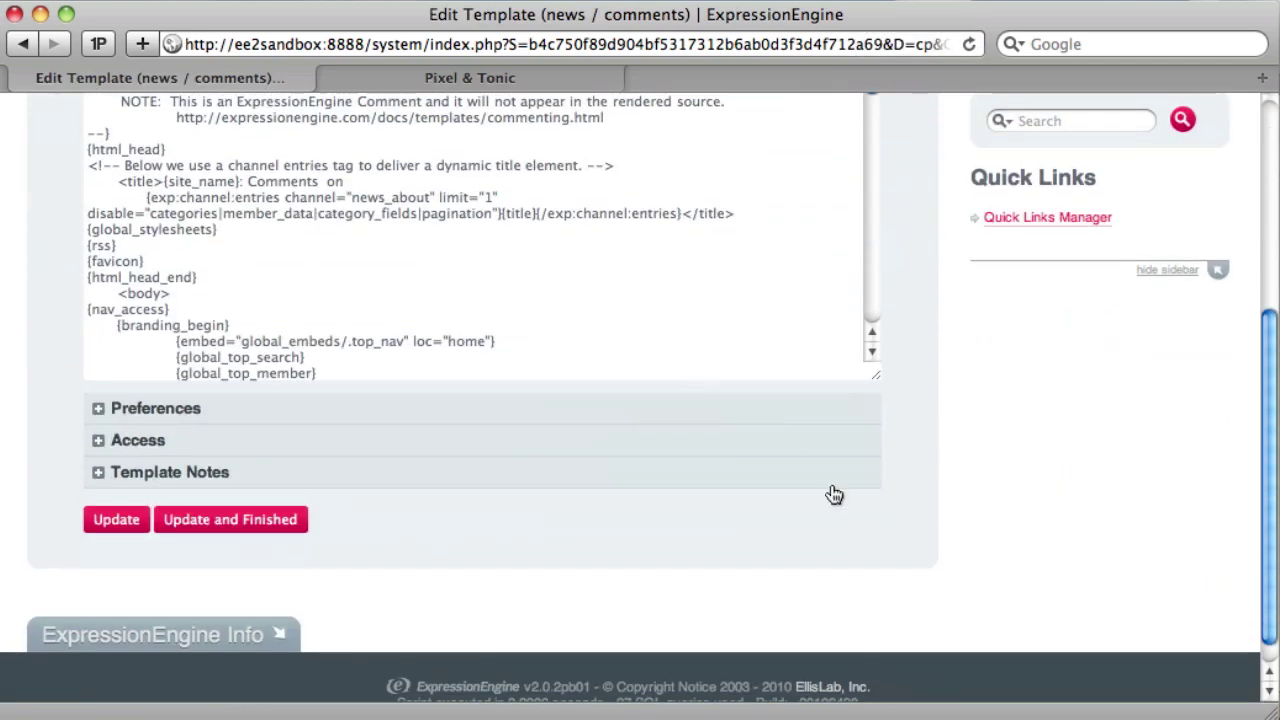
pyautogui.scroll(4, 1014, 583)
pyautogui.scroll(-5, 540, 442)
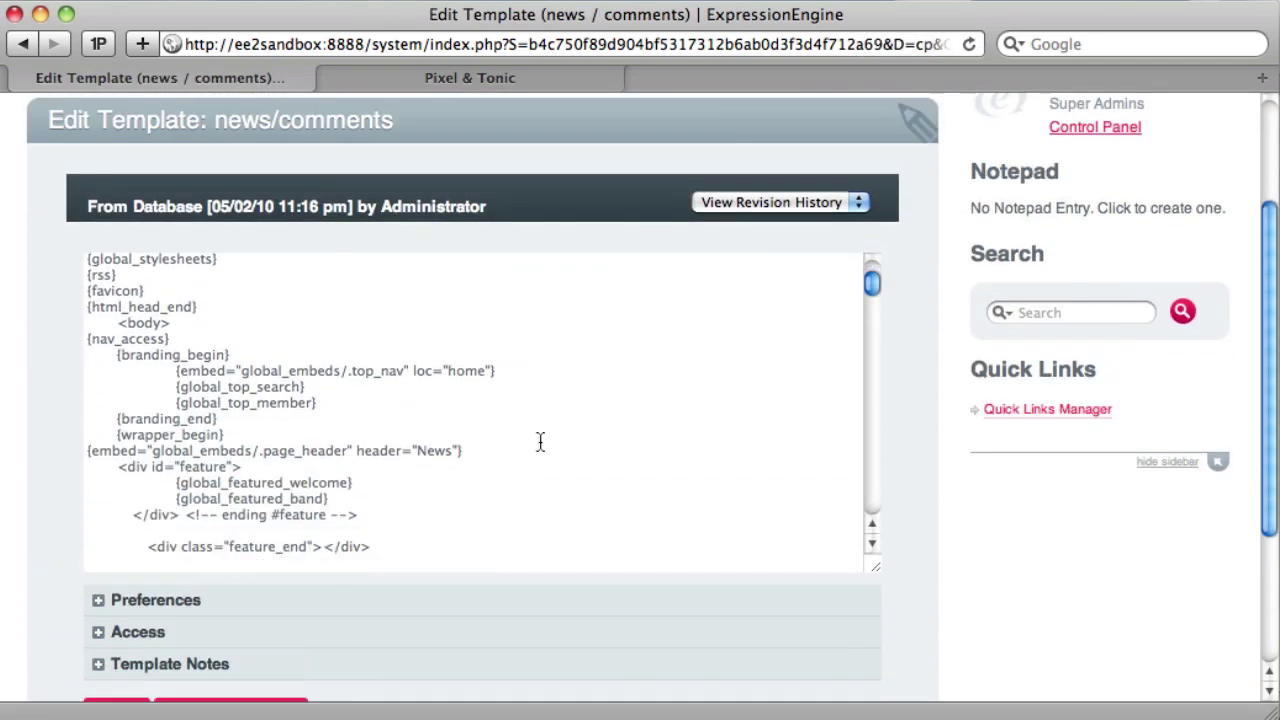
pyautogui.scroll(-6, 538, 444)
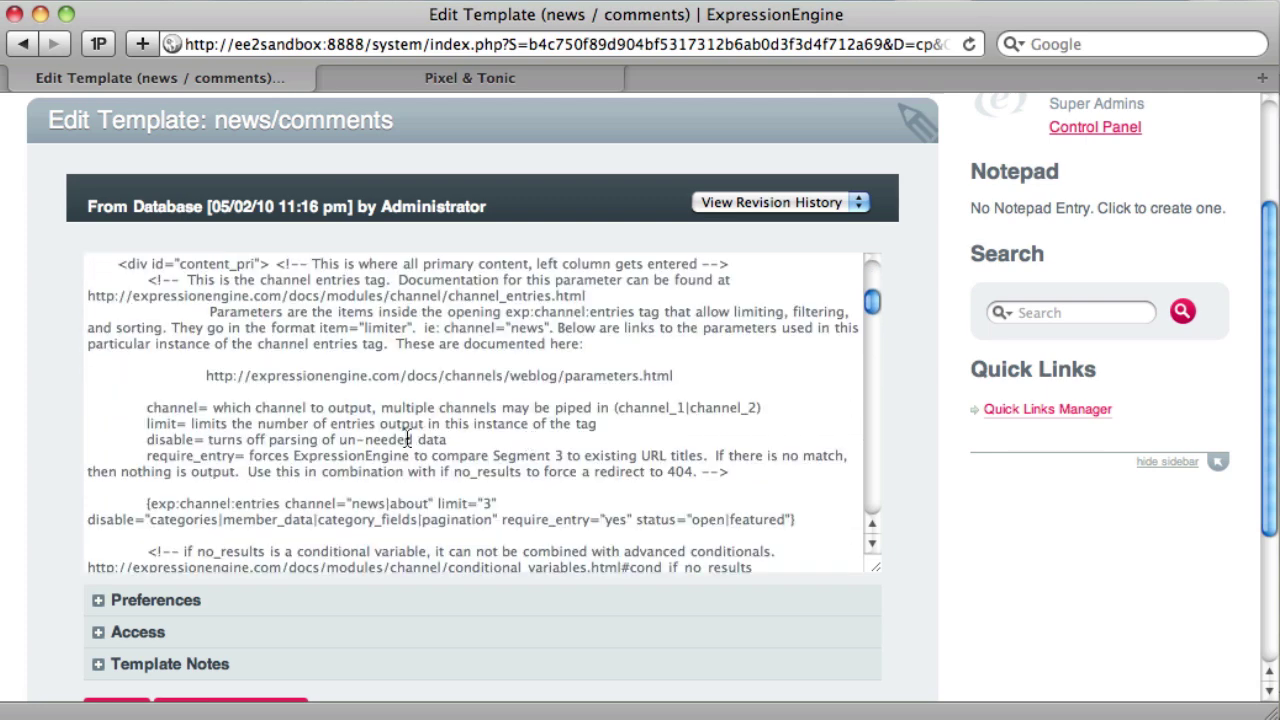
pyautogui.scroll(-2, 407, 438)
pyautogui.scroll(-4, 407, 438)
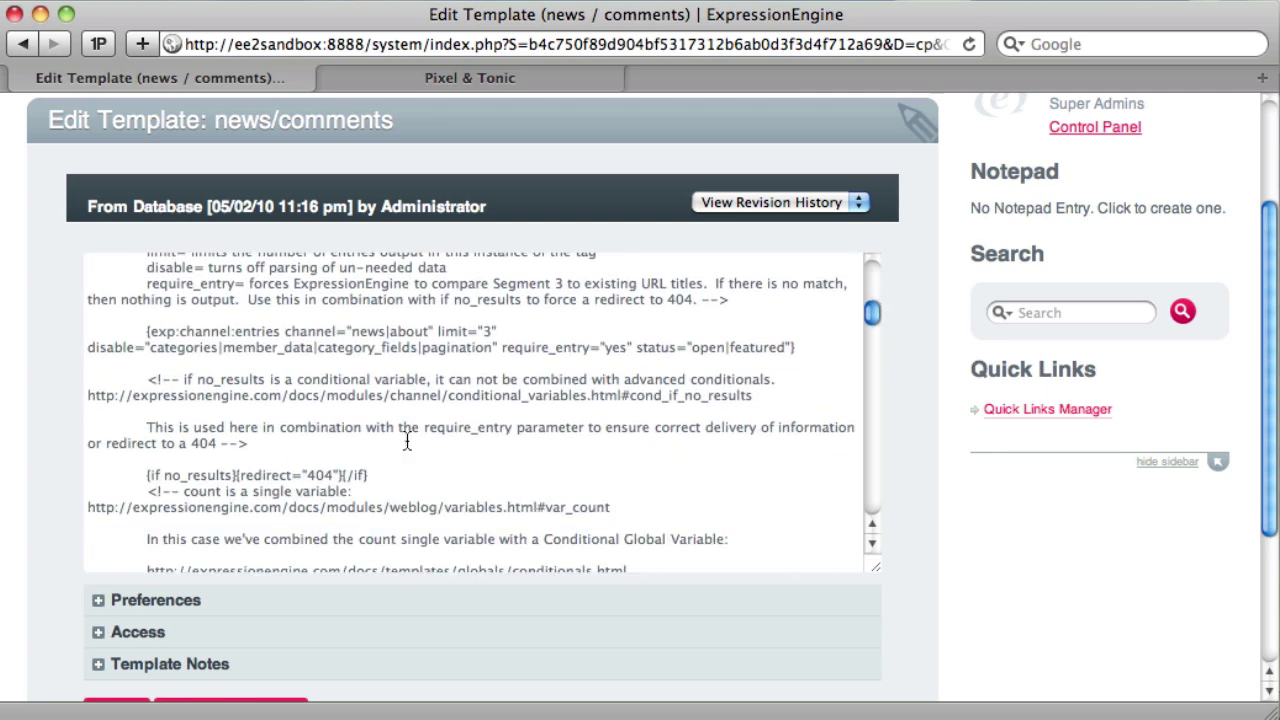
pyautogui.scroll(-3, 161, 366)
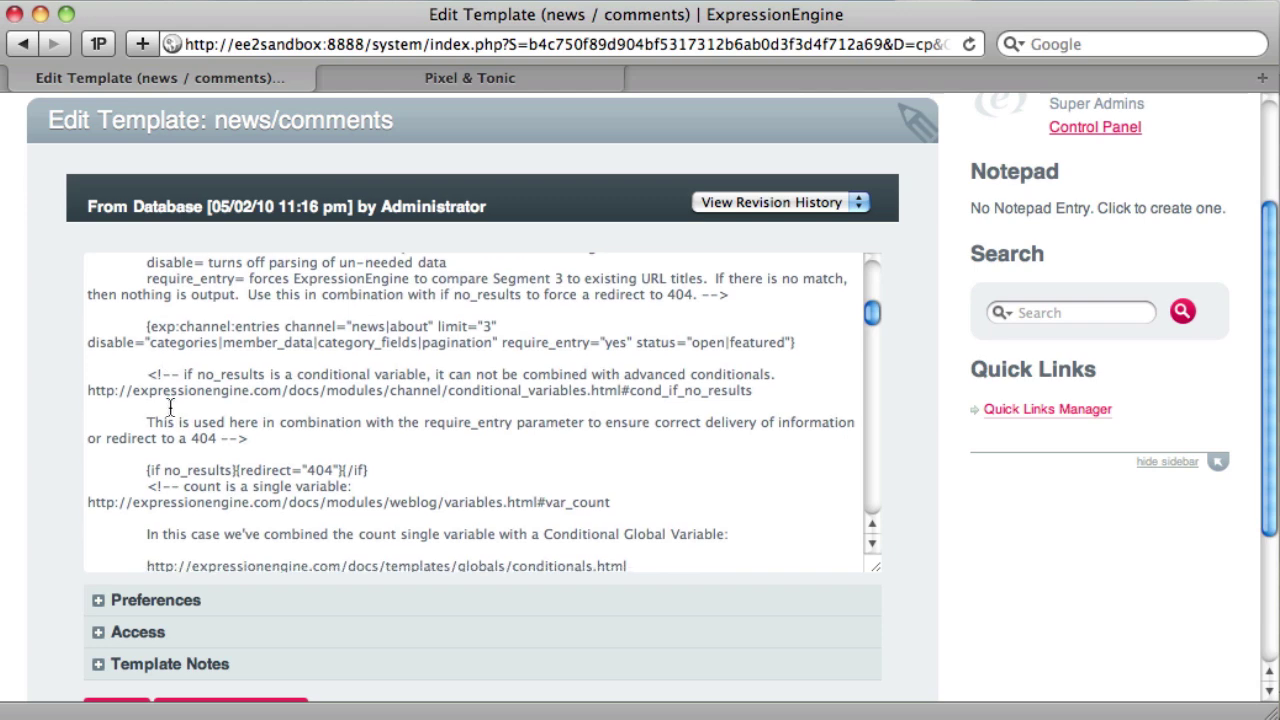
pyautogui.scroll(-3, 155, 418)
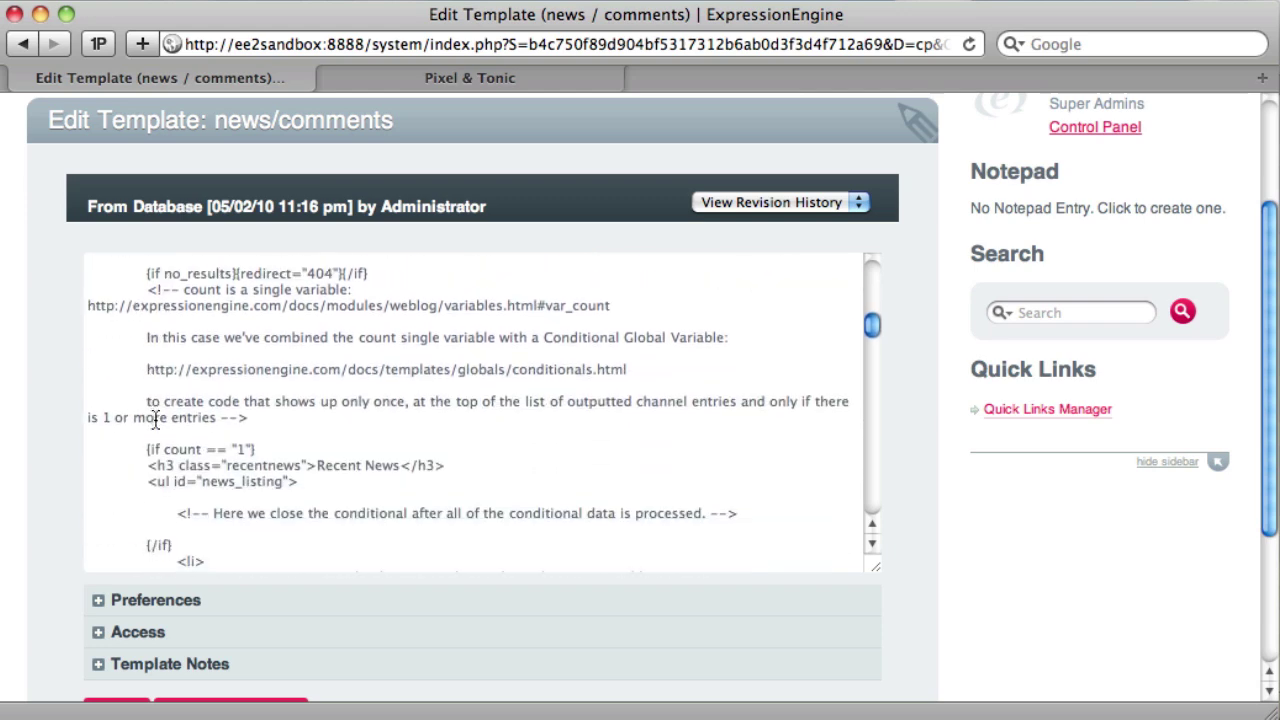
pyautogui.scroll(-2, 155, 418)
pyautogui.scroll(-4, 178, 440)
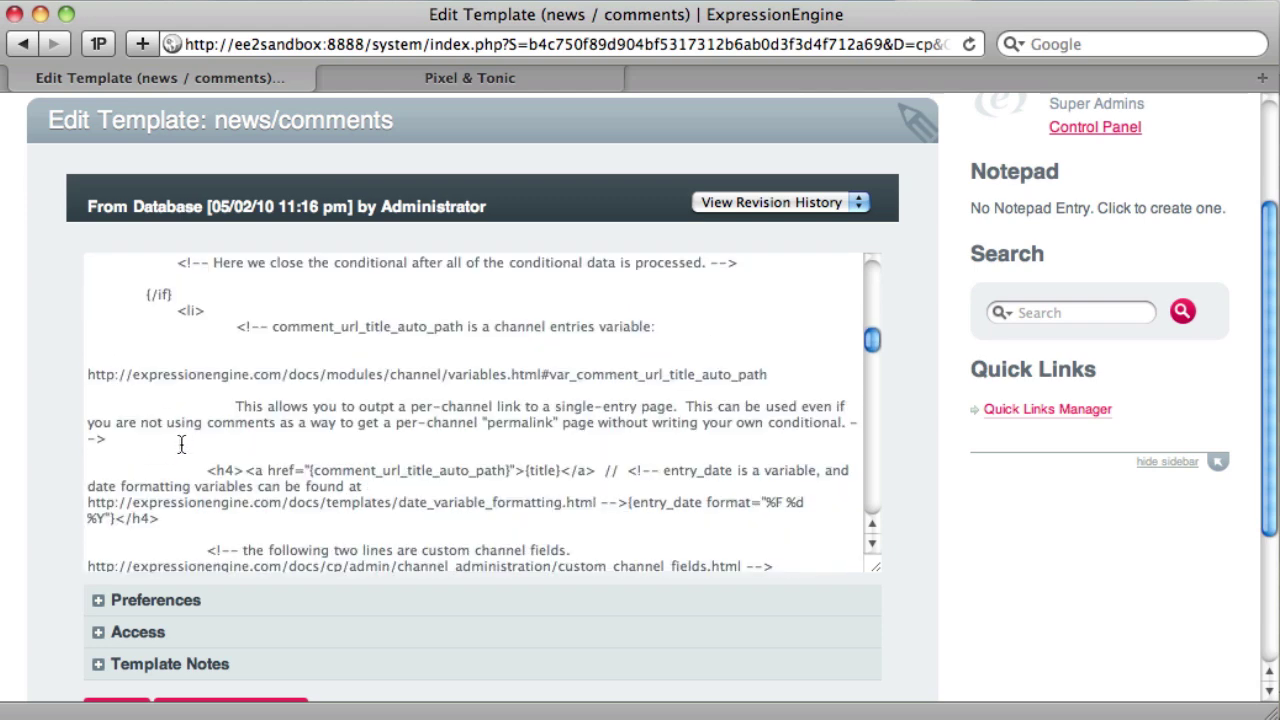
pyautogui.scroll(-5, 190, 470)
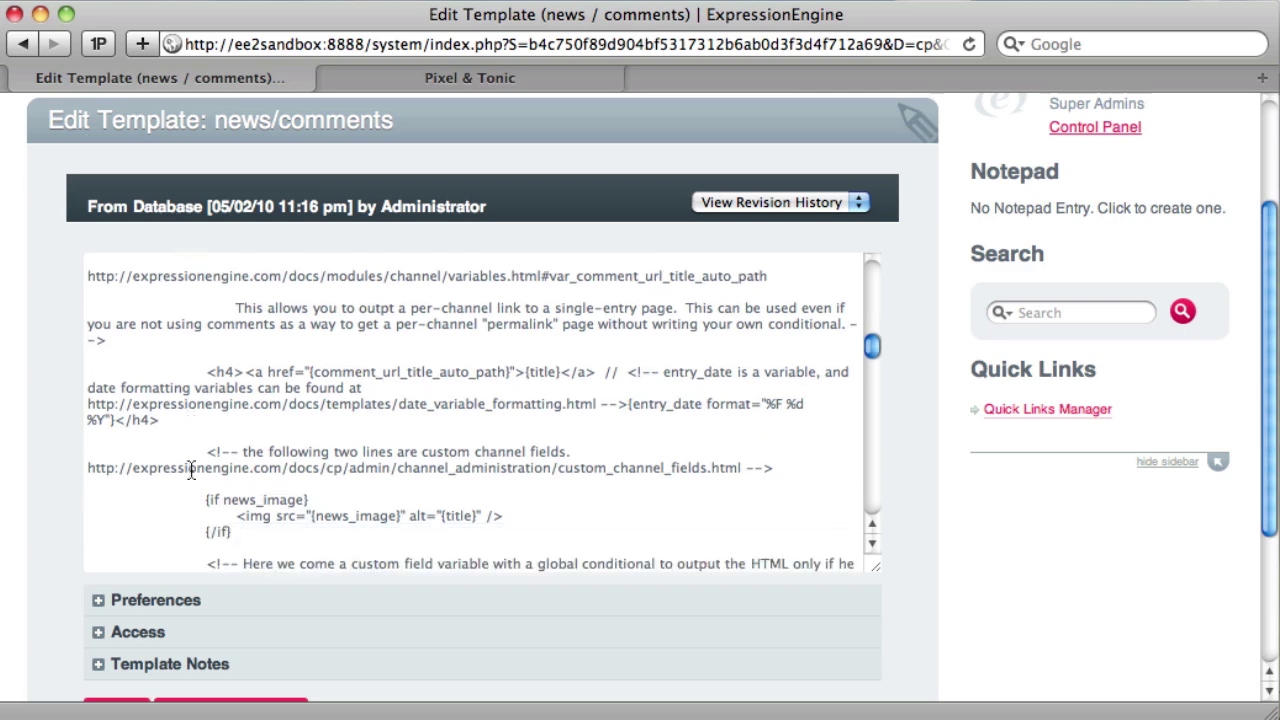
pyautogui.scroll(-1, 190, 470)
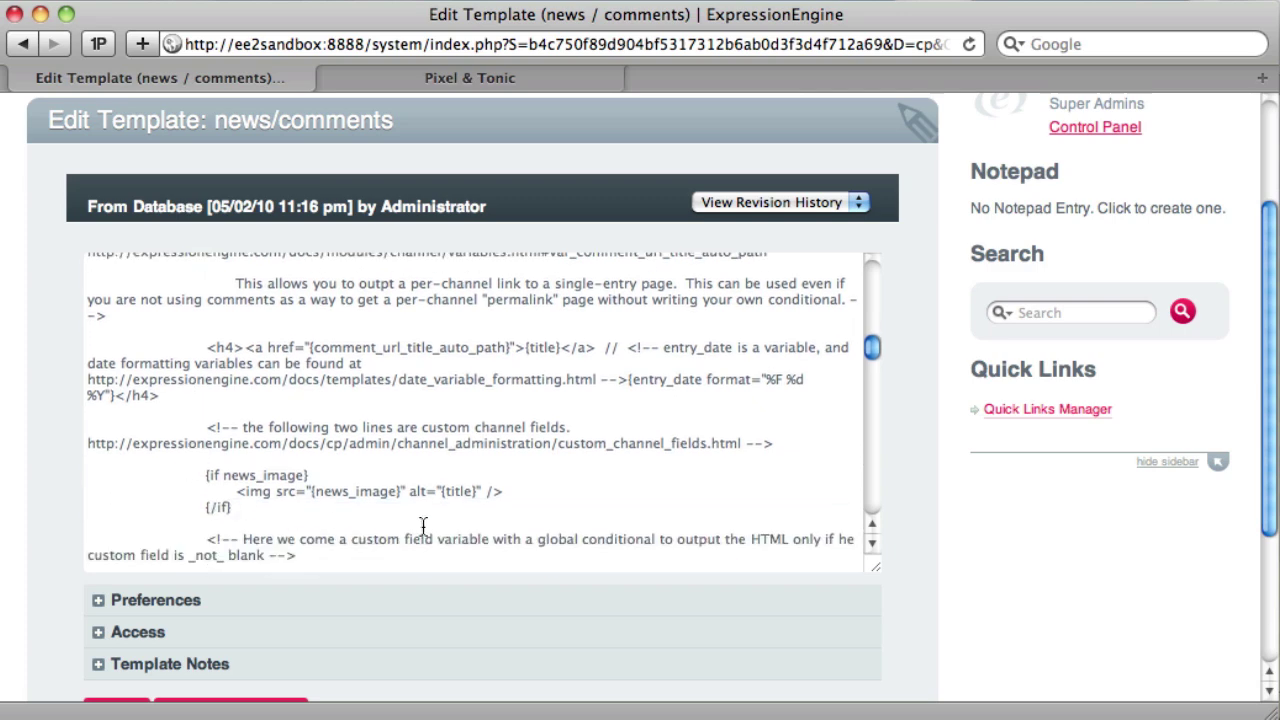
pyautogui.write('{references}')
pyautogui.press('Return')
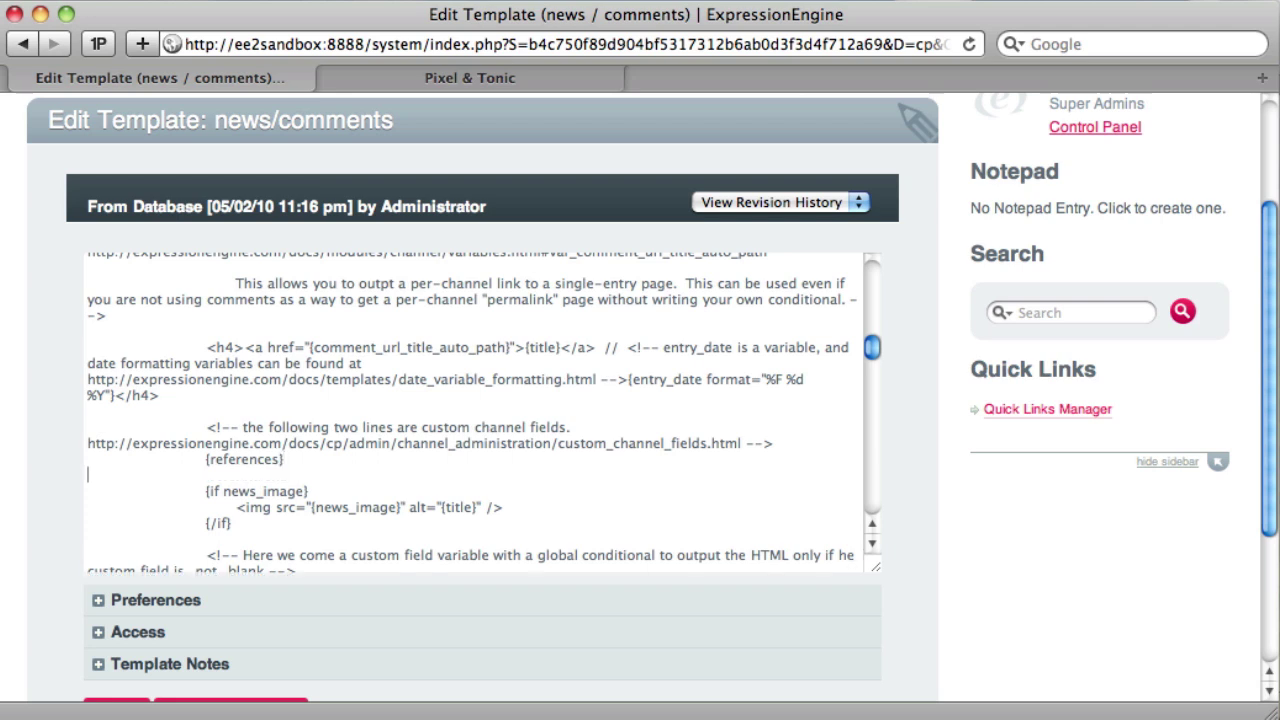
# Add an indented {reference_name} tag on the line below {references}.
pyautogui.press('Tab')
pyautogui.write('{reference_name')
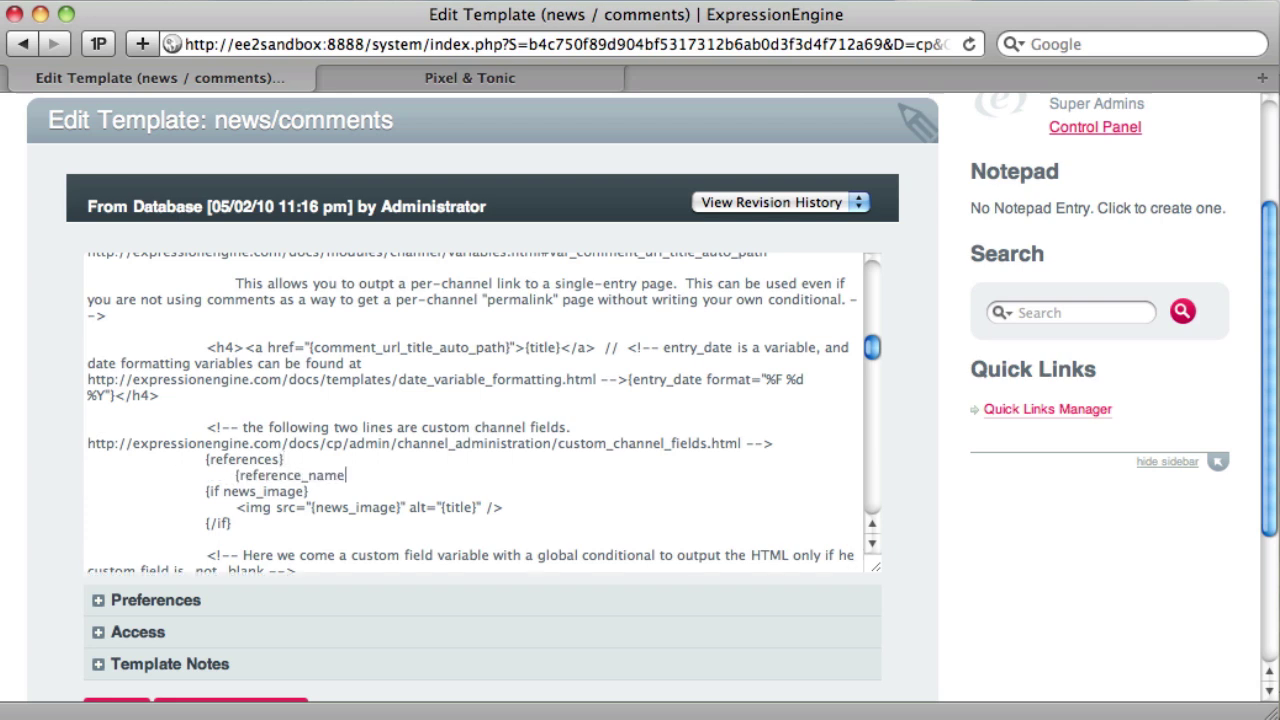
pyautogui.write('} -')
pyautogui.press('BackSpace')
pyautogui.press('BackSpace')
pyautogui.press('BackSpace')
# Wrap {reference_name} in a link whose href is {reference_url}, including the closing </a> tag.
pyautogui.click(236, 475)
pyautogui.write('<a href="')
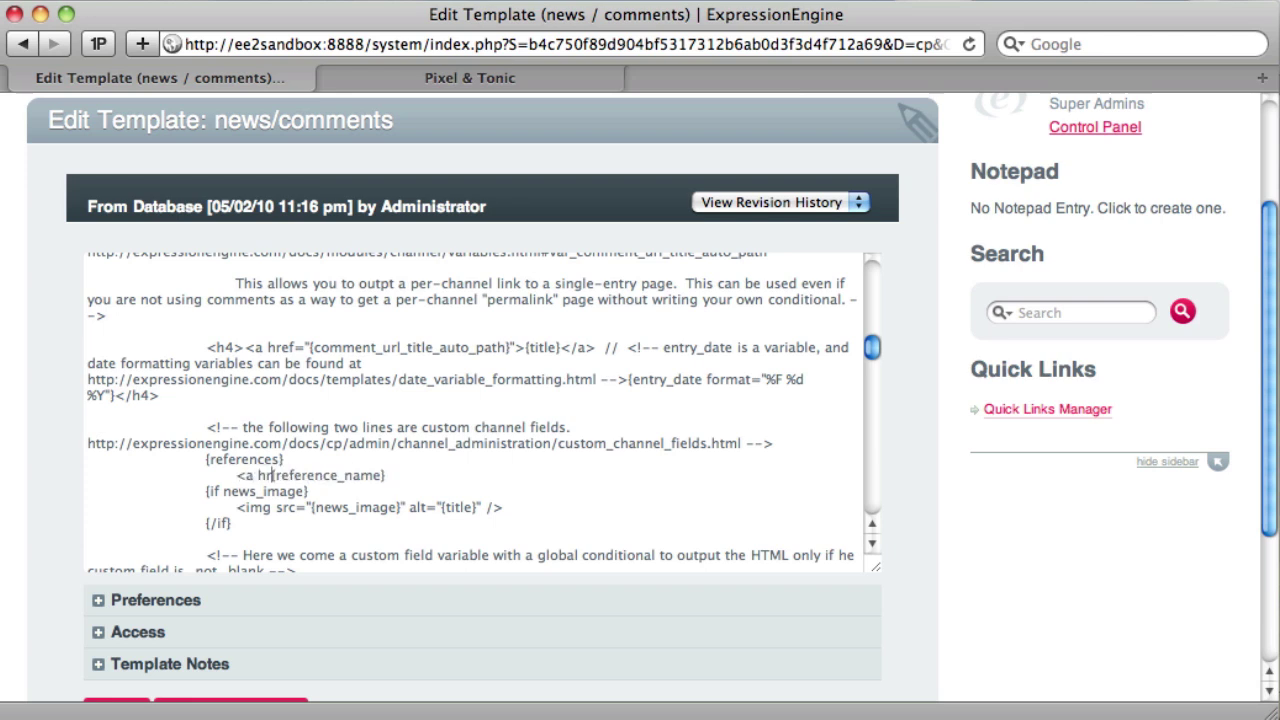
pyautogui.write('{reference_url')
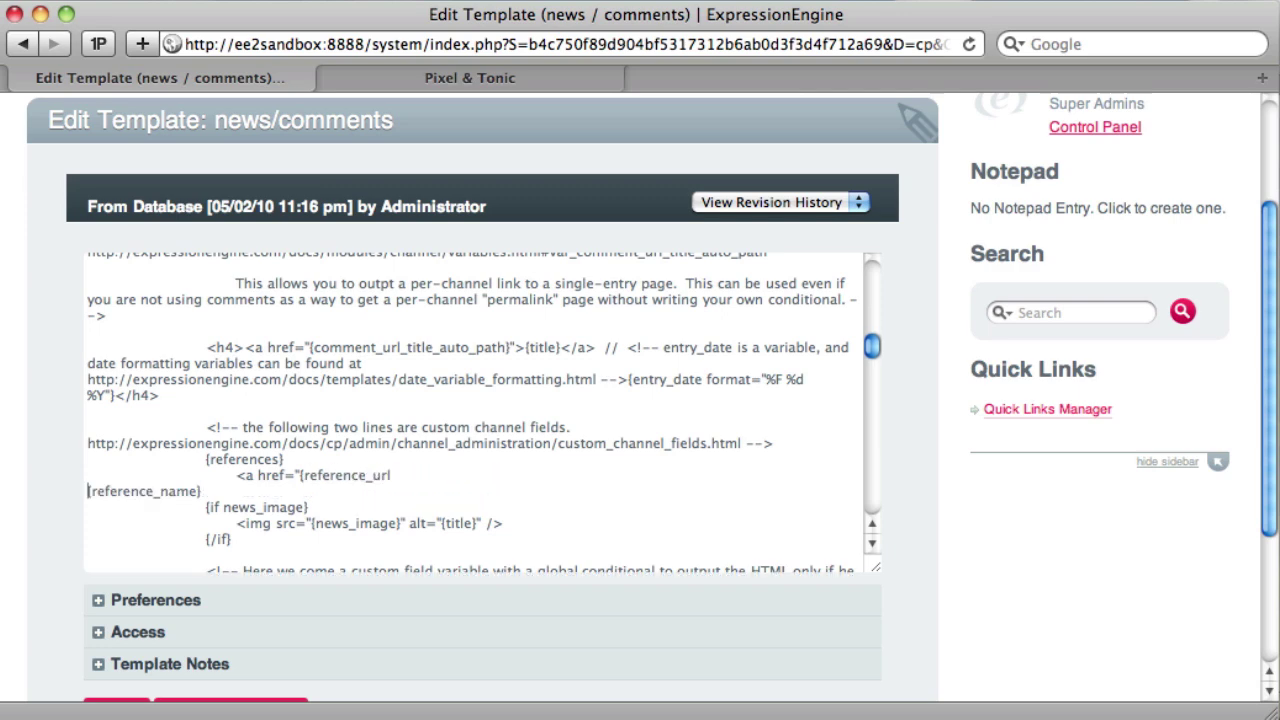
pyautogui.write('}">{reference_name')
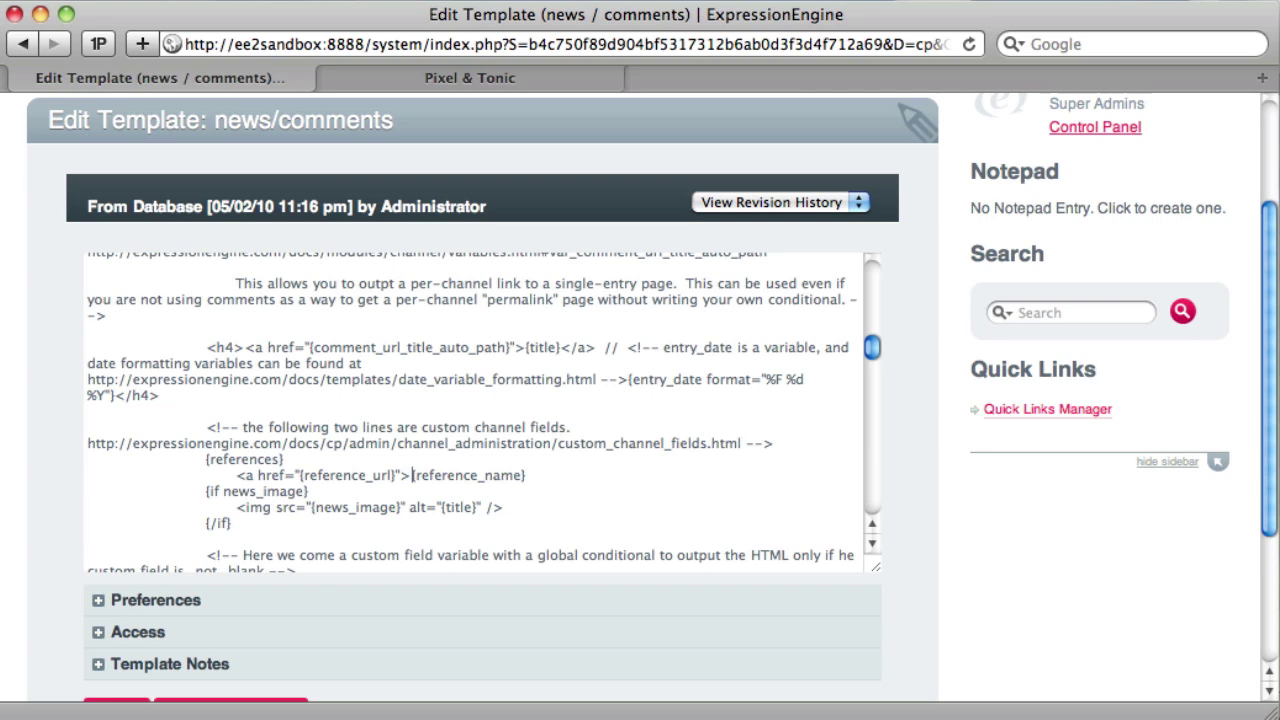
pyautogui.click(524, 475)
pyautogui.write('</a>')
# Close the tag pair with {/references} on a new line below the link.
pyautogui.press('Return')
pyautogui.press('Tab')
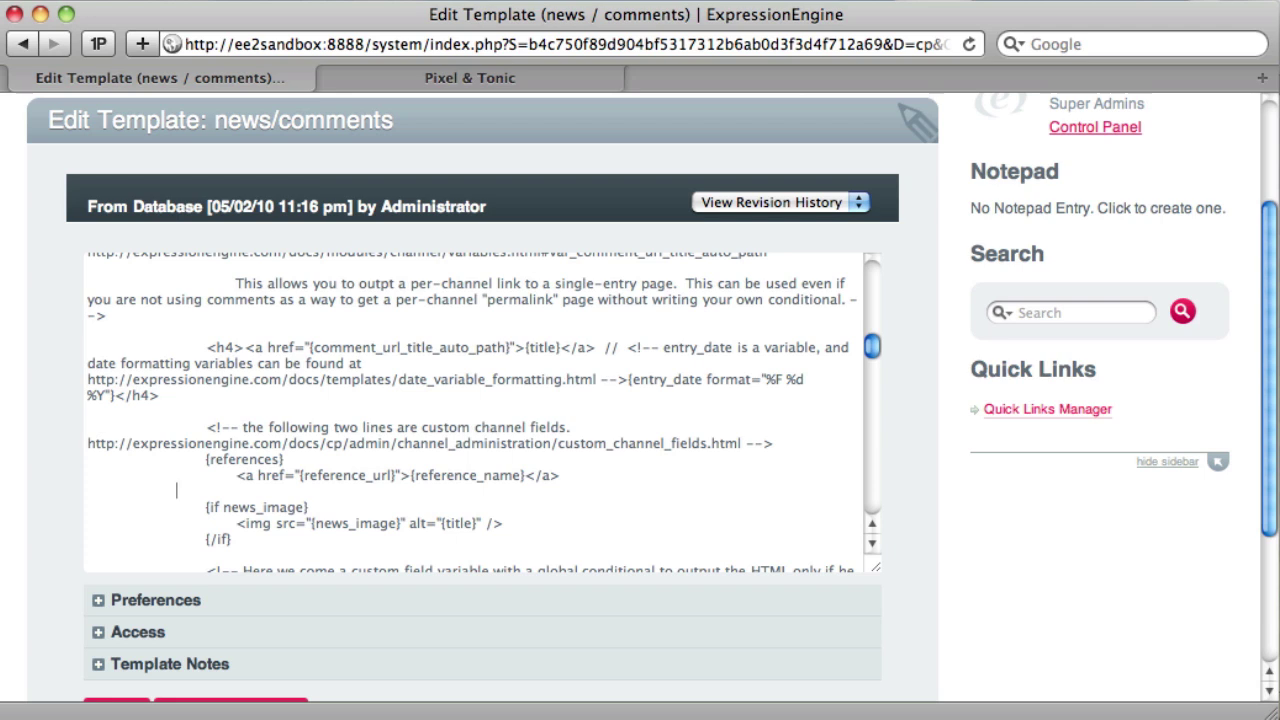
pyautogui.write('{/references}')
# Add an opening <ul> tag on its own line above {references}, preceded by a blank line.
pyautogui.click(295, 475)
pyautogui.press('Left')
pyautogui.press('Left')
pyautogui.press('Left')
pyautogui.press('Left')
pyautogui.press('Left')
pyautogui.press('Left')
pyautogui.press('Left')
pyautogui.press('Left')
pyautogui.press('Left')
pyautogui.press('Left')
pyautogui.press('Return')
pyautogui.press('Tab')
pyautogui.press('Tab')
pyautogui.press('Tab')
pyautogui.press('Tab')
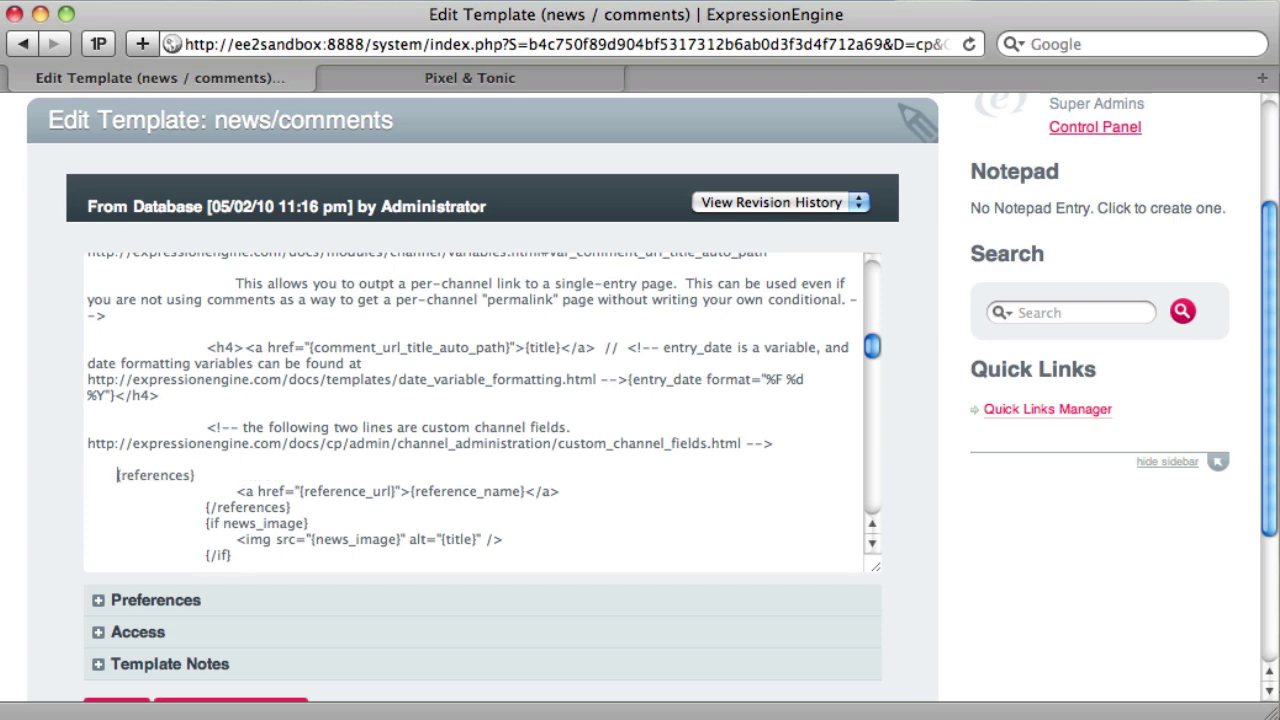
pyautogui.press('Up')
pyautogui.write('<ul>')
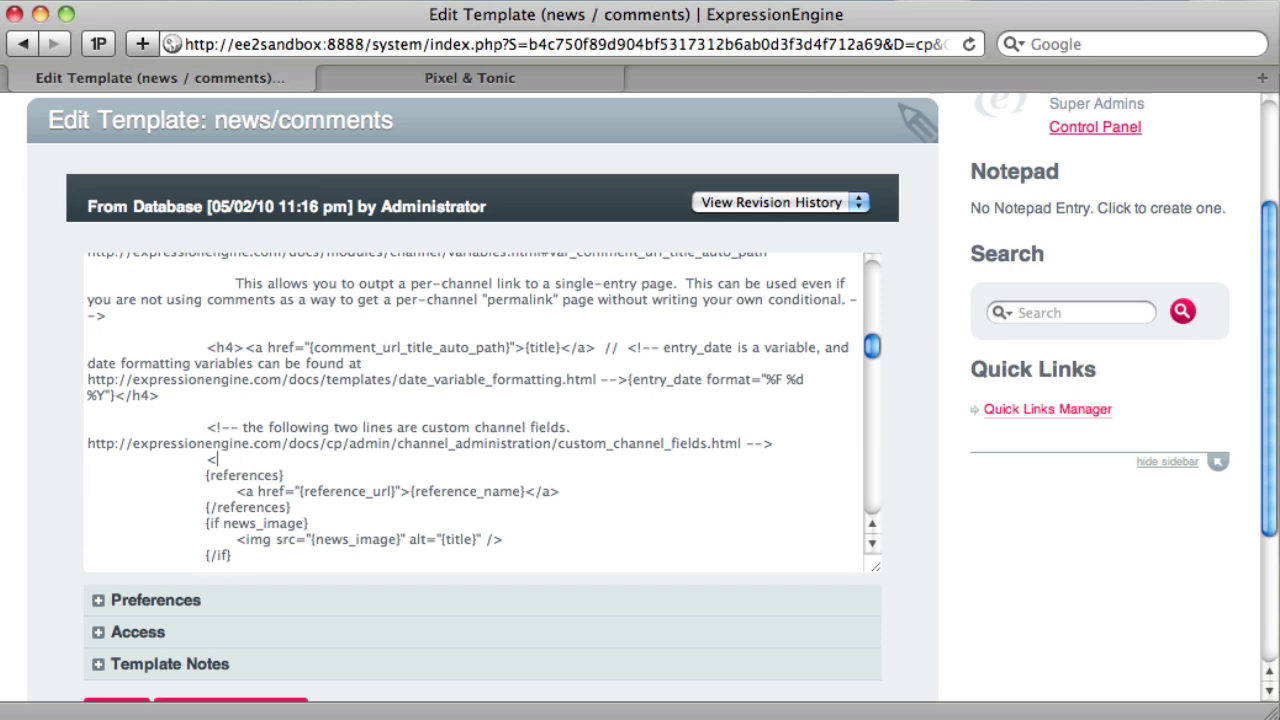
pyautogui.press('Left')
pyautogui.press('Left')
pyautogui.press('Left')
pyautogui.press('Left')
pyautogui.press('Left')
pyautogui.press('Left')
pyautogui.press('Left')
pyautogui.press('Left')
pyautogui.press('Return')
# Close the list with </ul> below {/references} and enclose the reference link in <li> and </li> tags.
pyautogui.press('Down')
pyautogui.press('Down')
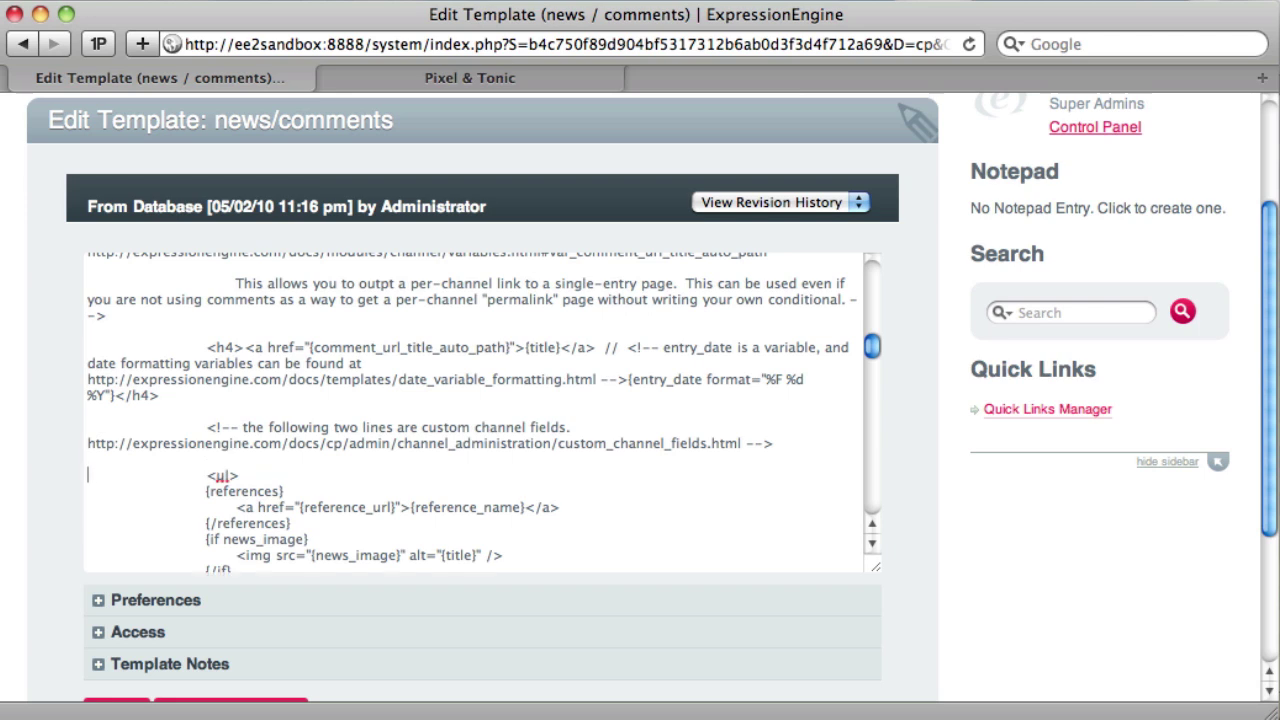
pyautogui.press('Down')
pyautogui.press('Down')
pyautogui.press('End')
pyautogui.press('Return')
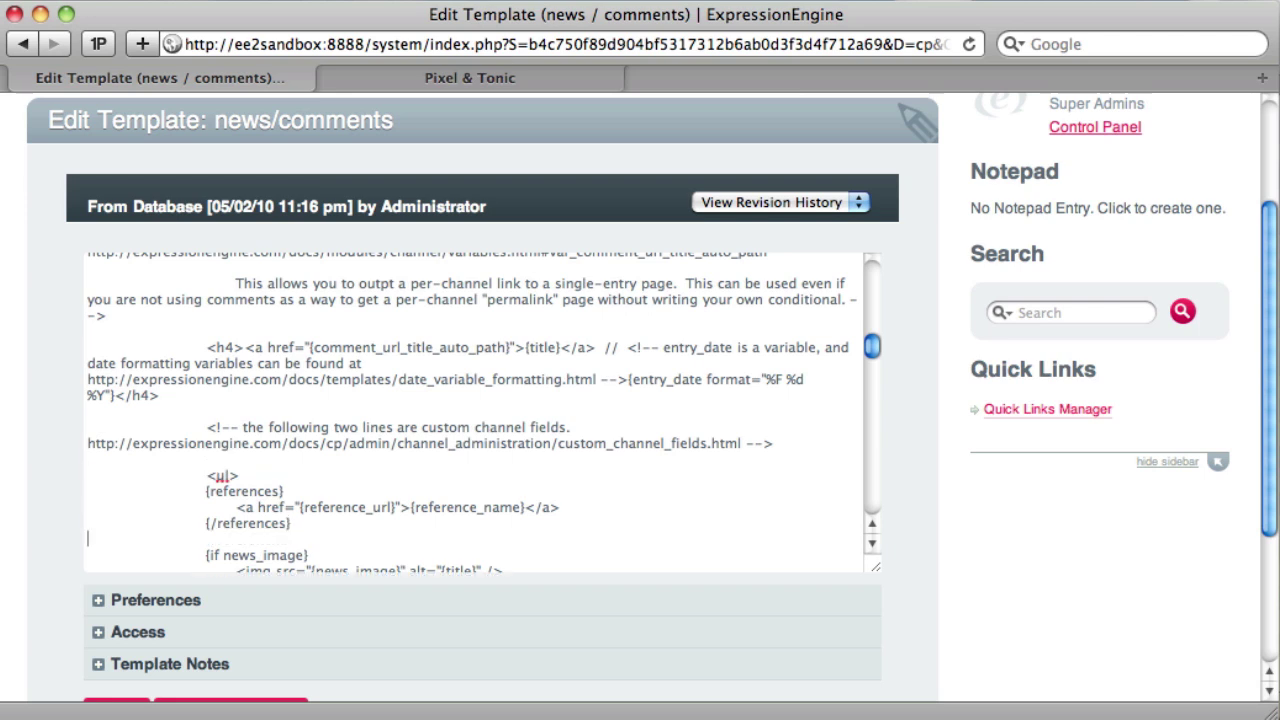
pyautogui.press('Tab')
pyautogui.write('</ul>')
pyautogui.write('<li>')
pyautogui.write('</li>')
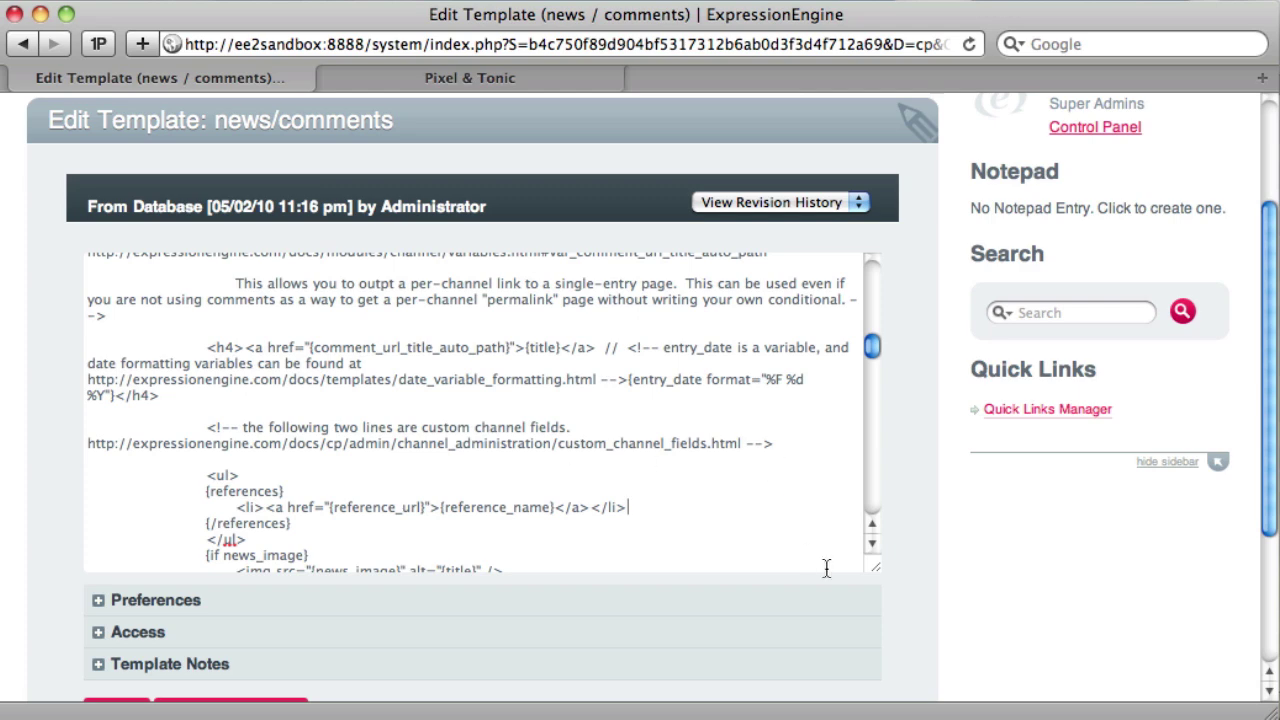
# Save the news/comments template and finish editing it.
pyautogui.scroll(-3, 850, 540)
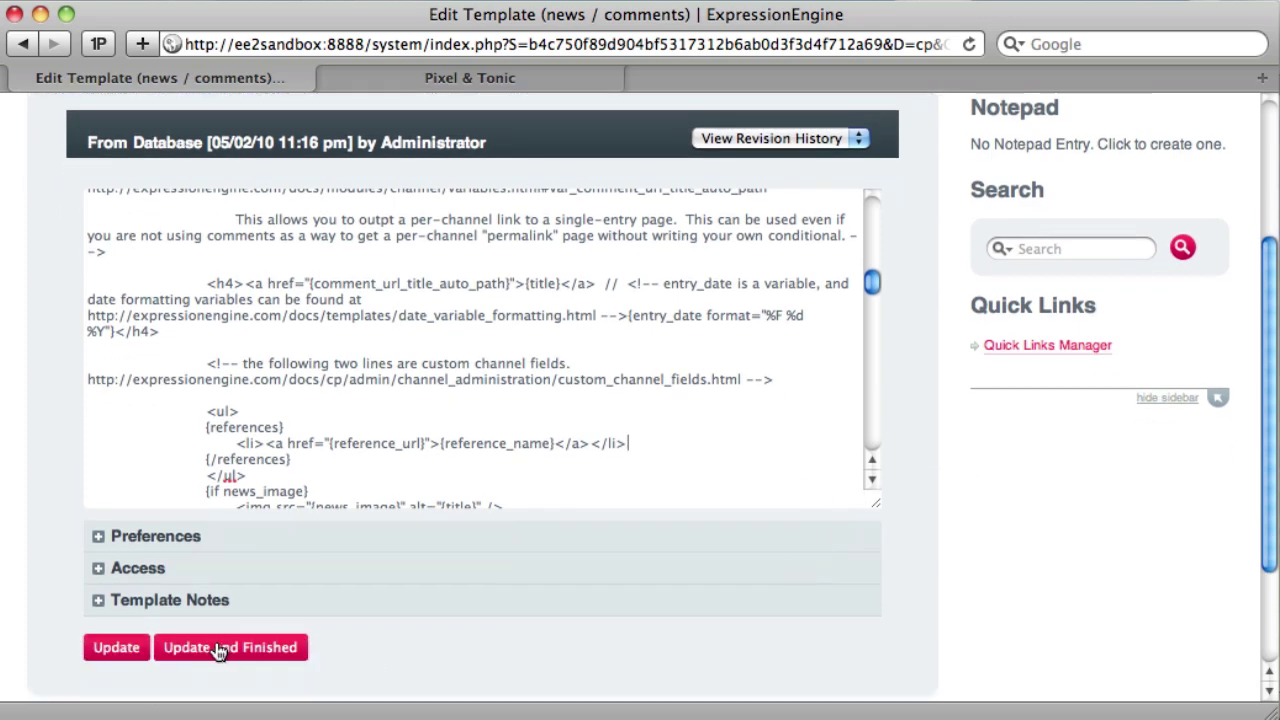
pyautogui.scroll(5, 895, 580)
pyautogui.scroll(-5, 918, 601)
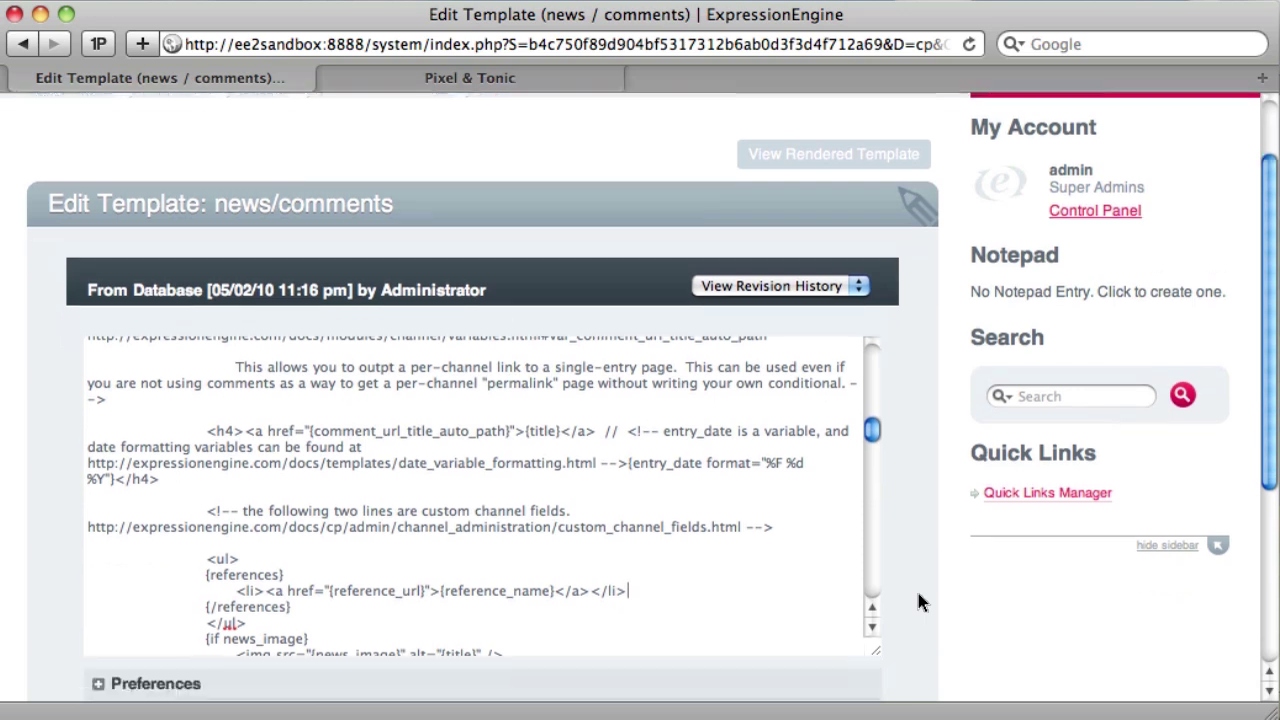
pyautogui.click(187, 595)
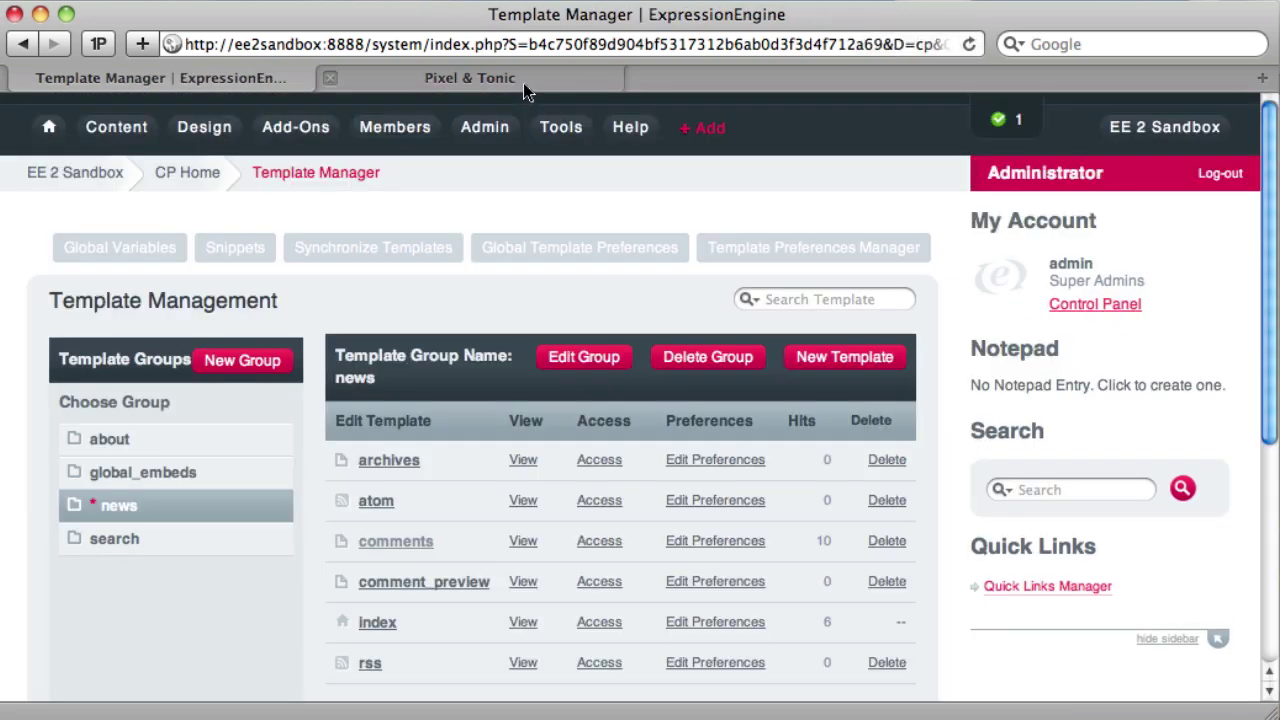
# Open ee2sandbox:8888 in a new browser tab and examine the reference links on the "Welcome to the Example Site!" entry page.
pyautogui.press('super+t')
pyautogui.write('ee2sandbox:8888/')
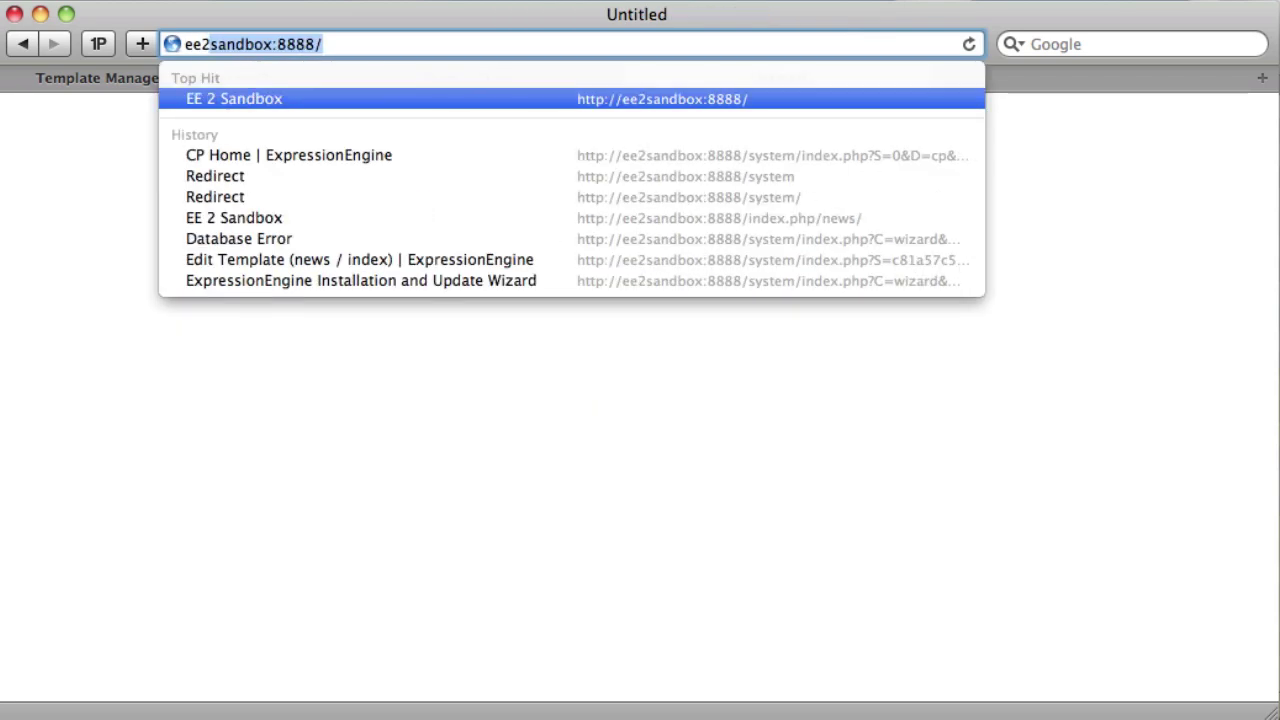
pyautogui.press('Return')
pyautogui.scroll(-2, 537, 358)
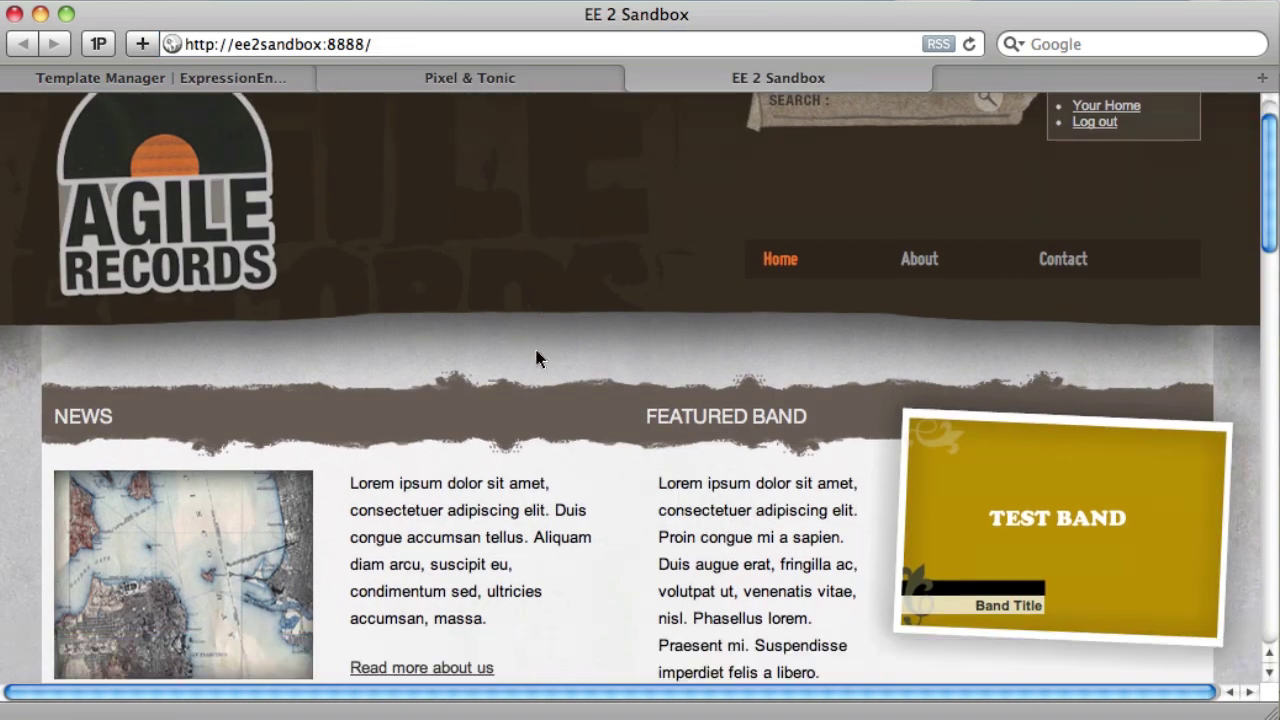
pyautogui.scroll(-12, 537, 358)
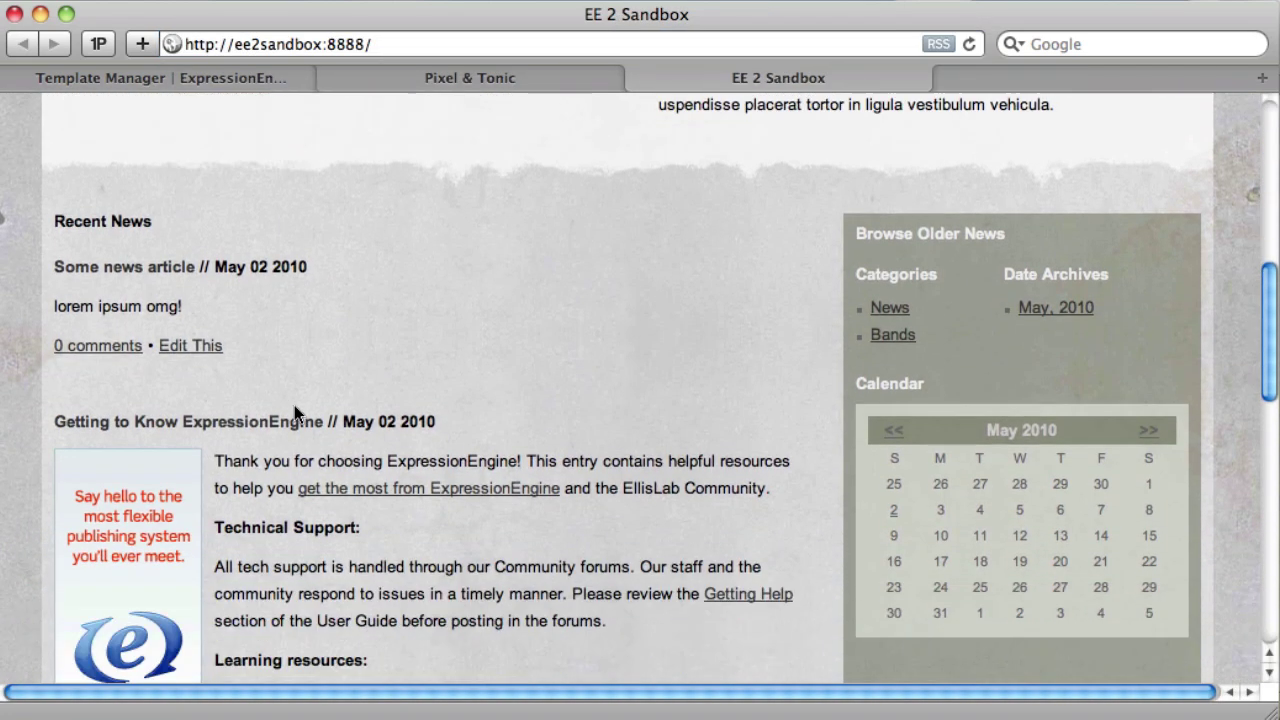
pyautogui.scroll(-12, 457, 421)
pyautogui.scroll(-6, 441, 394)
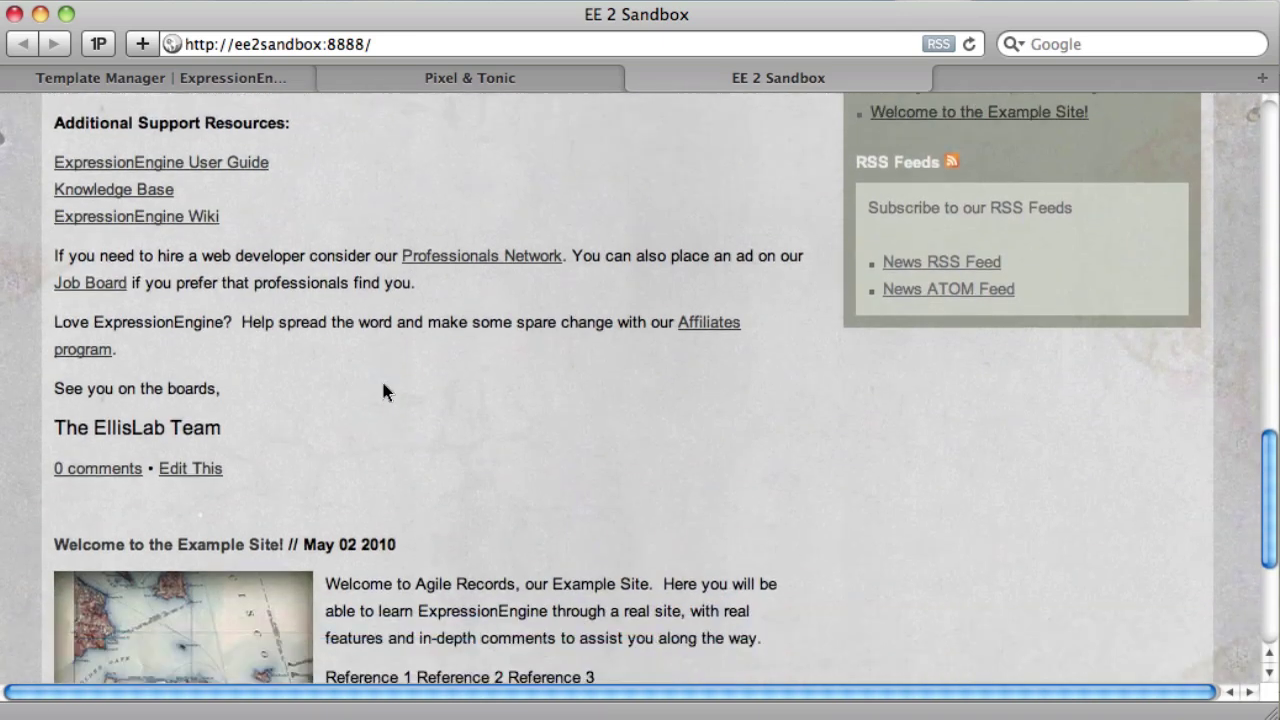
pyautogui.click(198, 338)
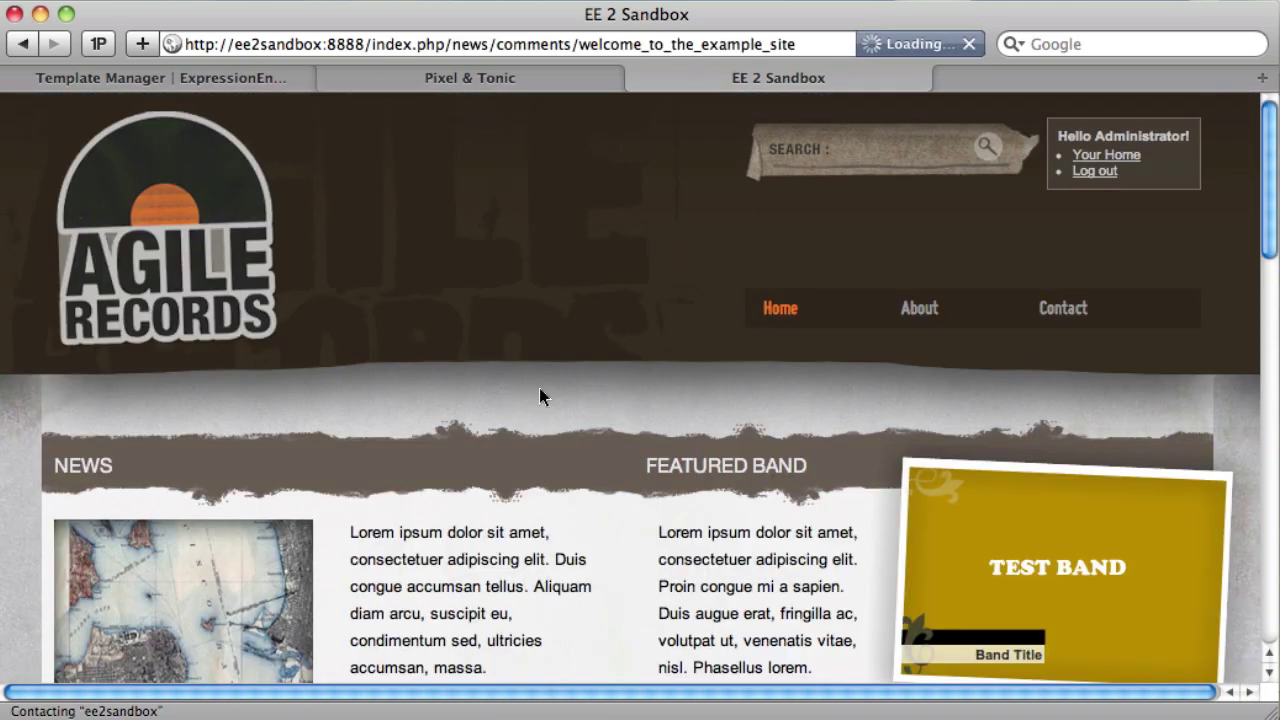
pyautogui.scroll(-9, 555, 390)
pyautogui.scroll(-3, 565, 391)
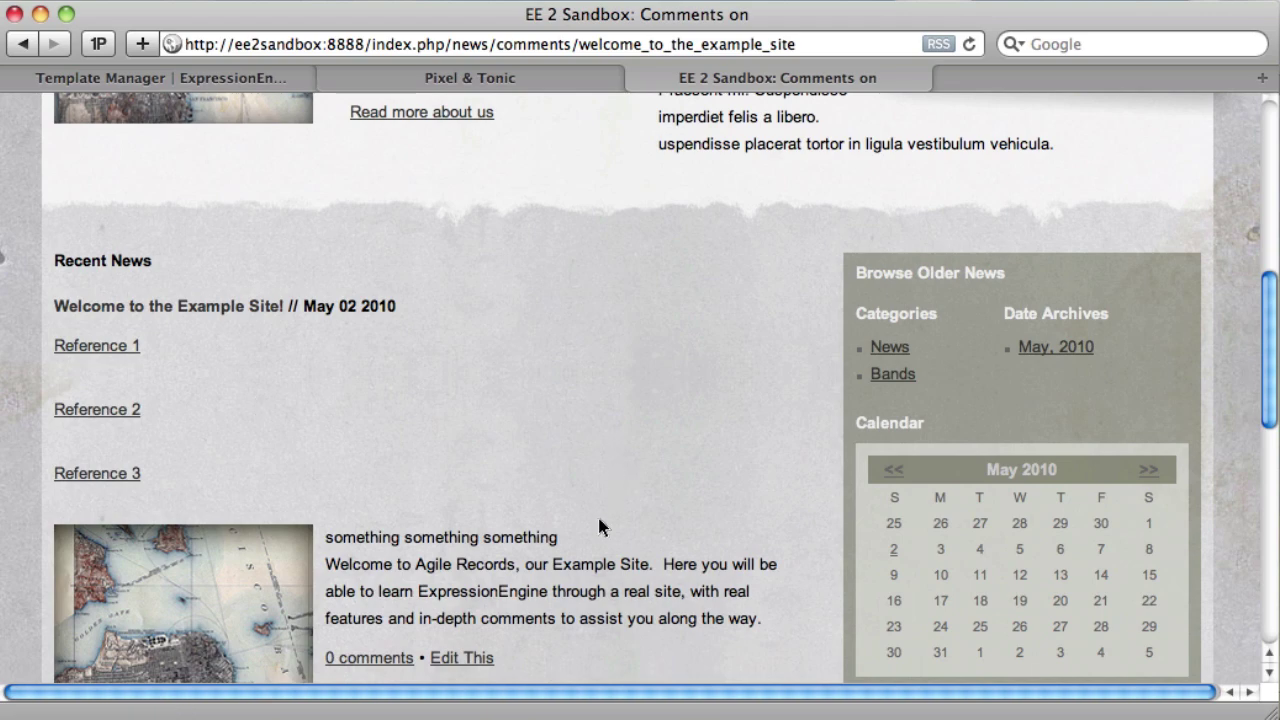
pyautogui.scroll(15, 597, 514)
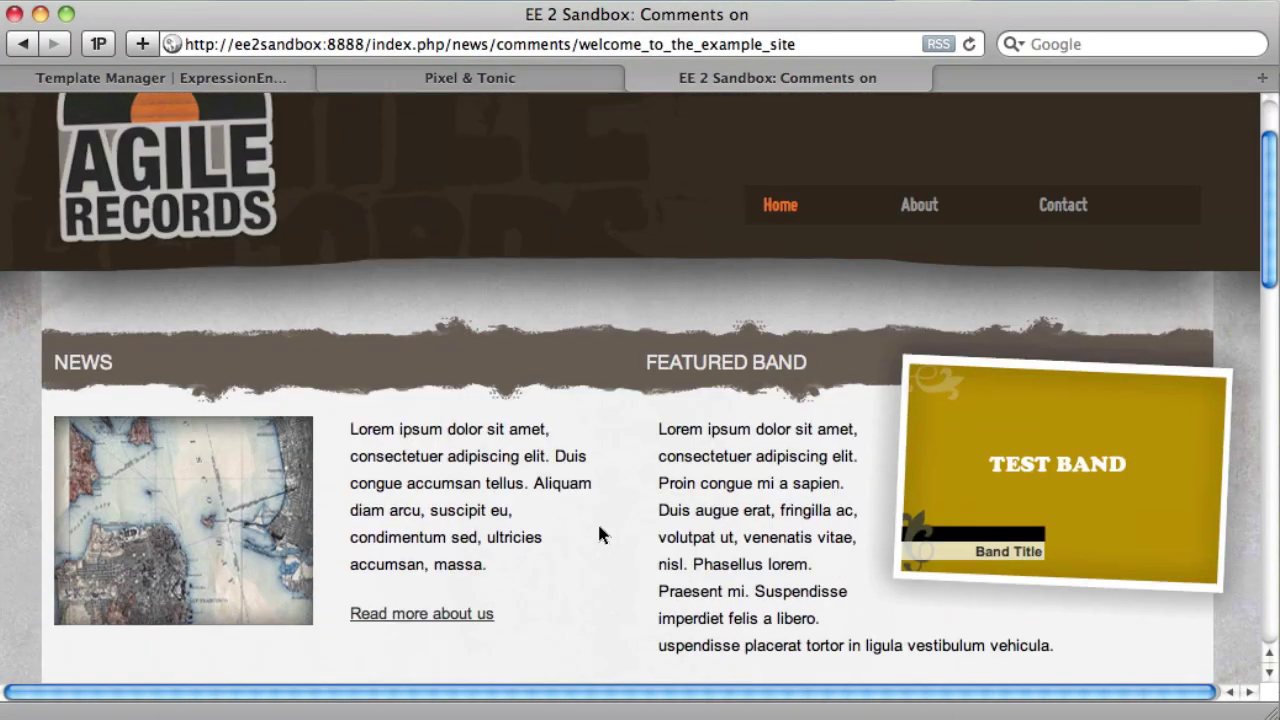
pyautogui.scroll(3, 597, 534)
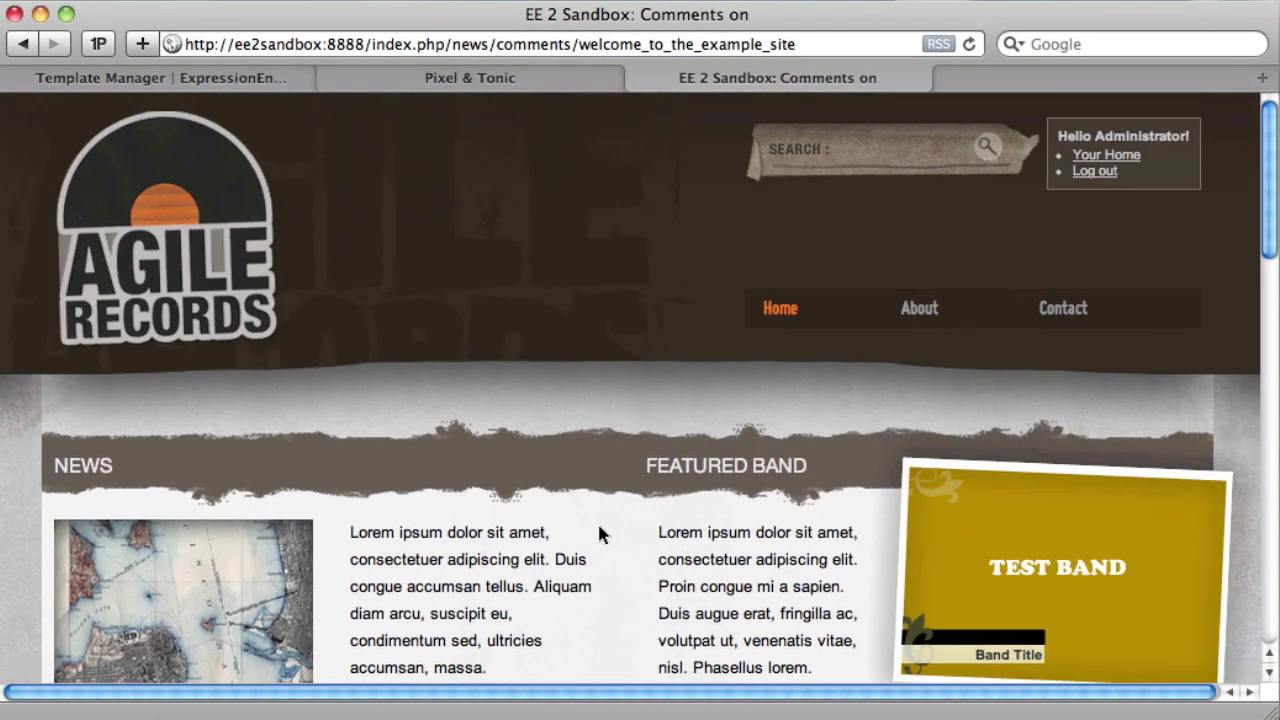
# Switch to the open Pixel & Tonic website and show its list of add-ons.
pyautogui.click(215, 84)
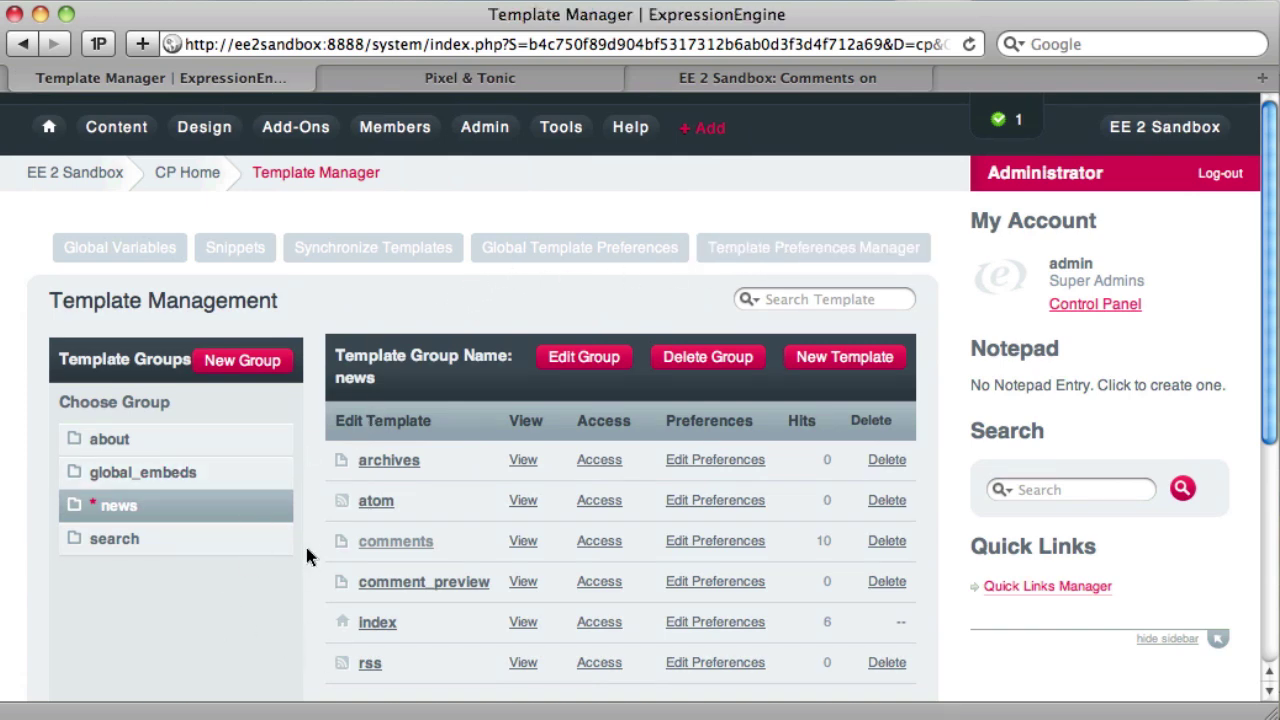
pyautogui.click(462, 74)
pyautogui.moveTo(490, 393)
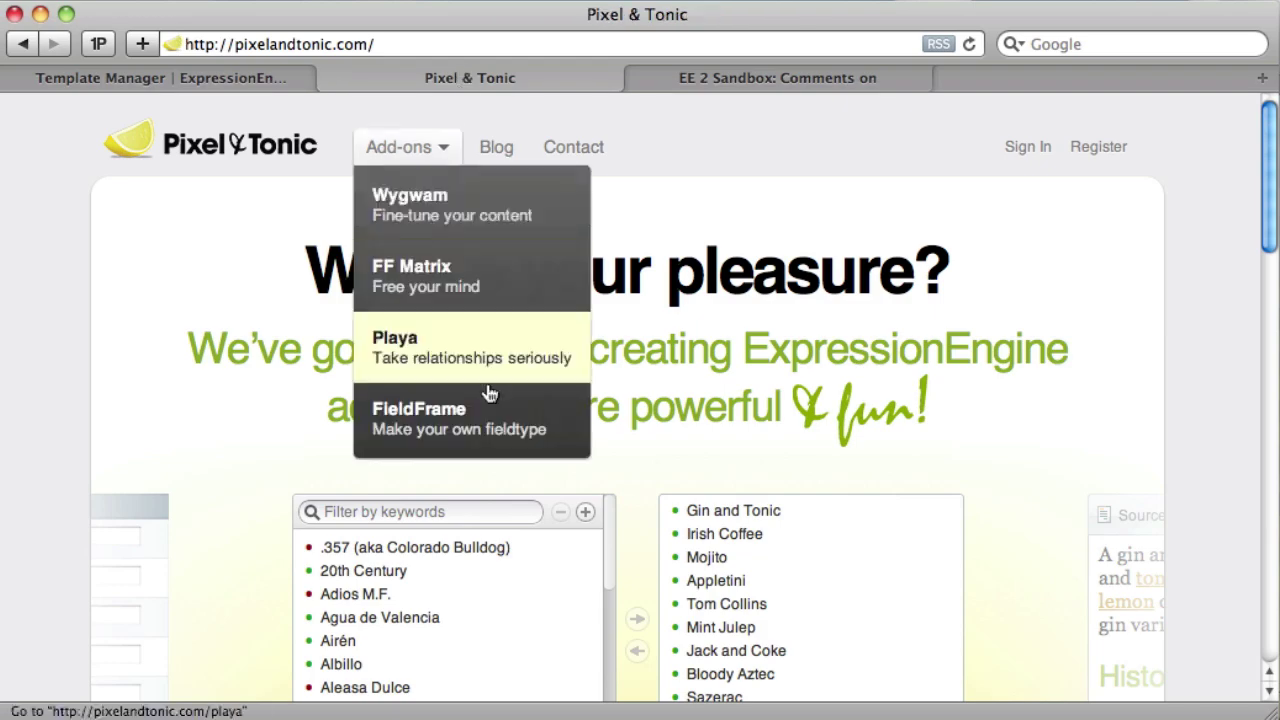